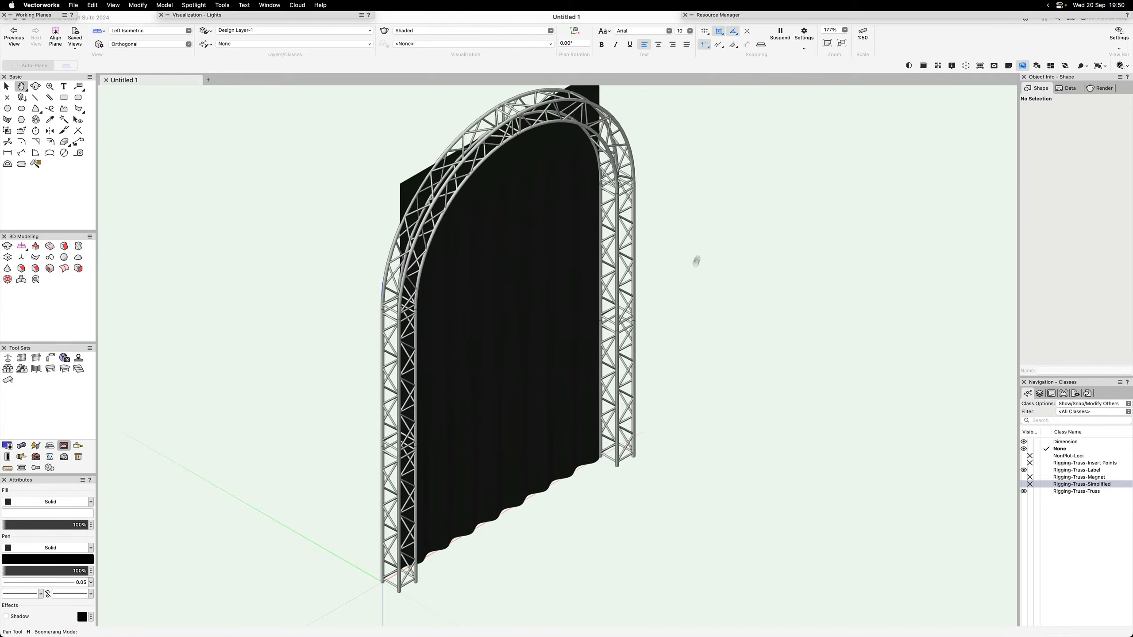
- Extract the wavy bottom edge of the curtain as a NURBS curve
middle_click_drag(696, 261, 683, 315)
left_click(555, 313)
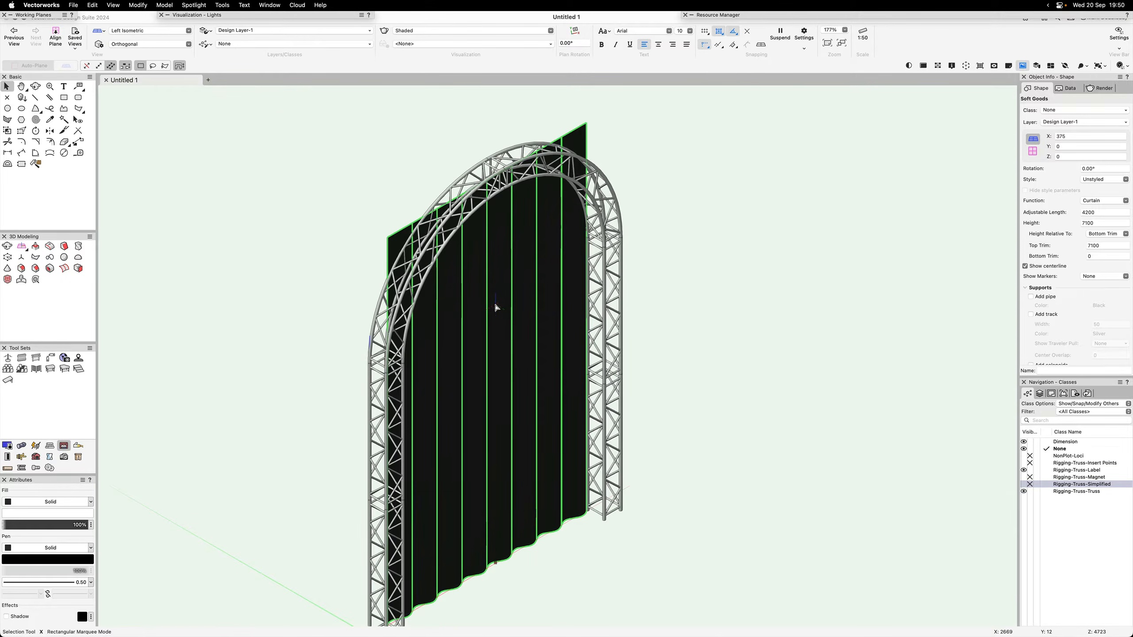
left_click(766, 299)
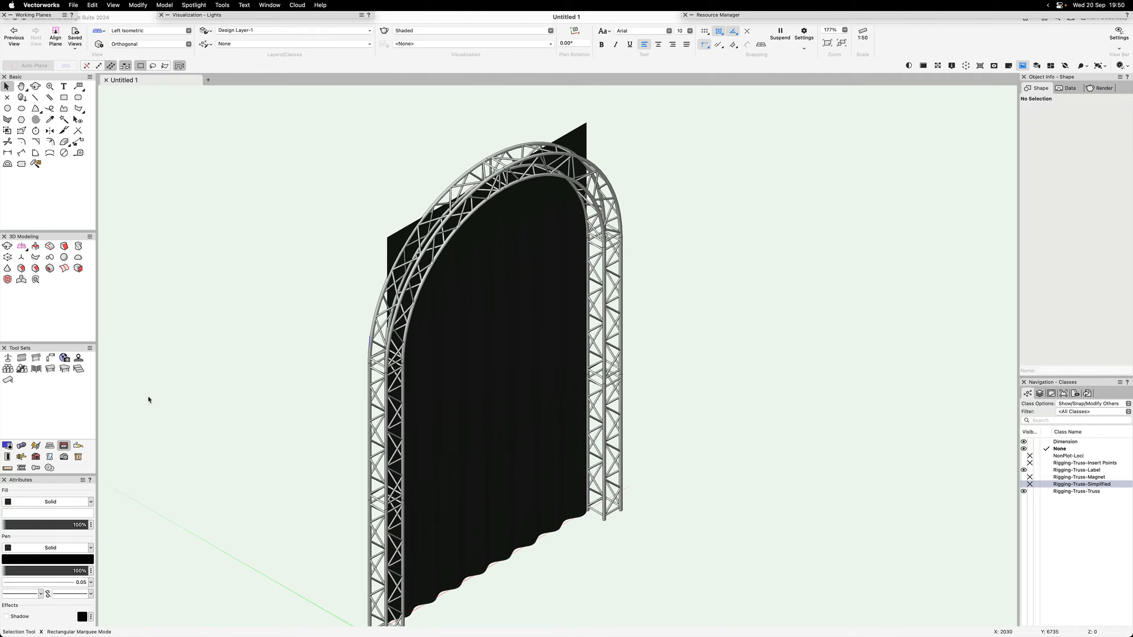
left_click(78, 268)
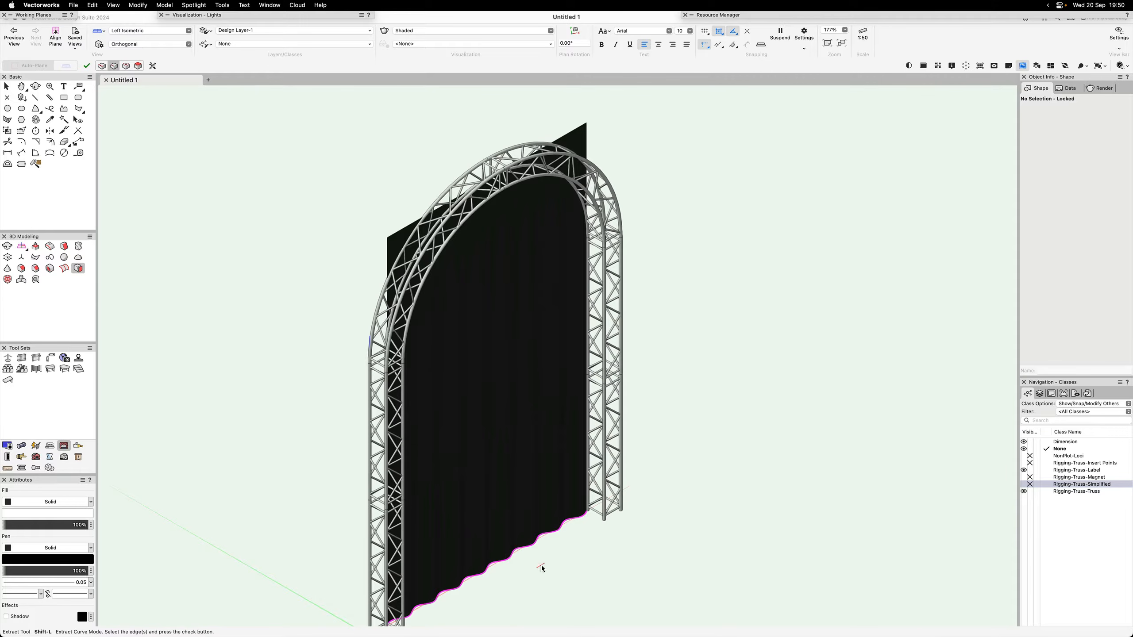
key("Return")
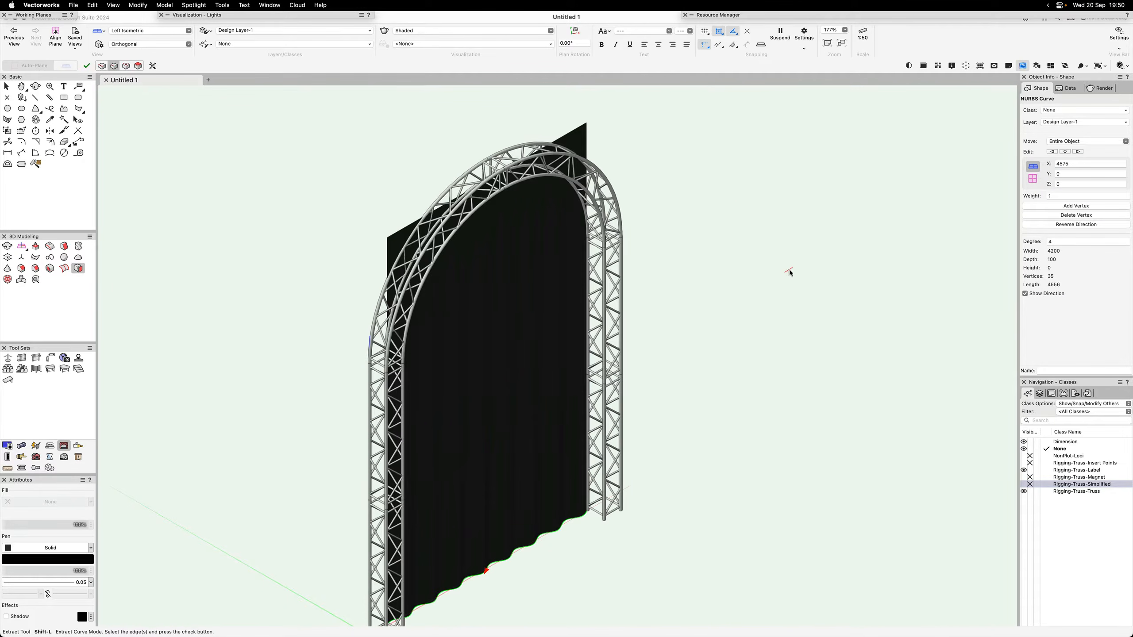
- Turn on the Simple 3D option for the soft goods curtain
key("x")
left_click(546, 320)
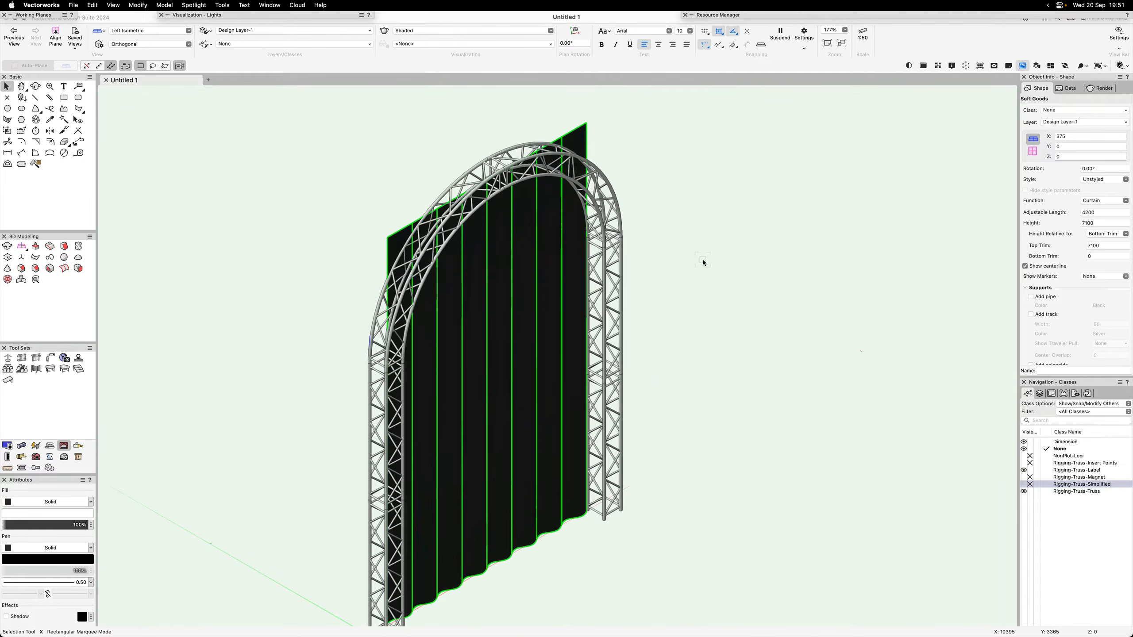
scroll(1066, 319, "down", 10)
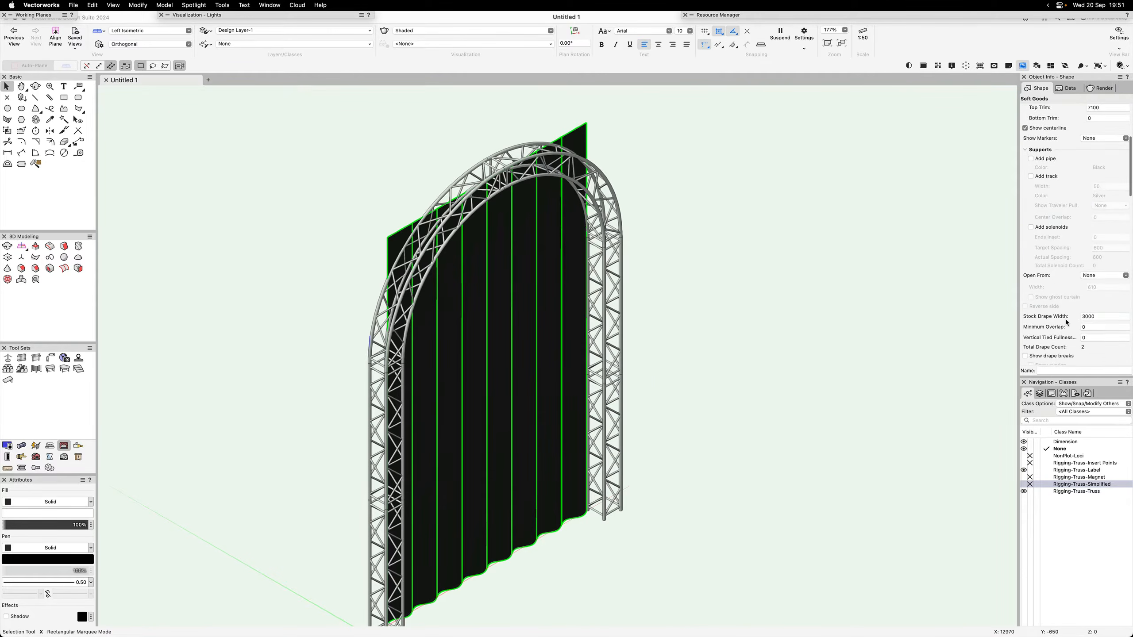
scroll(1066, 320, "up", 1)
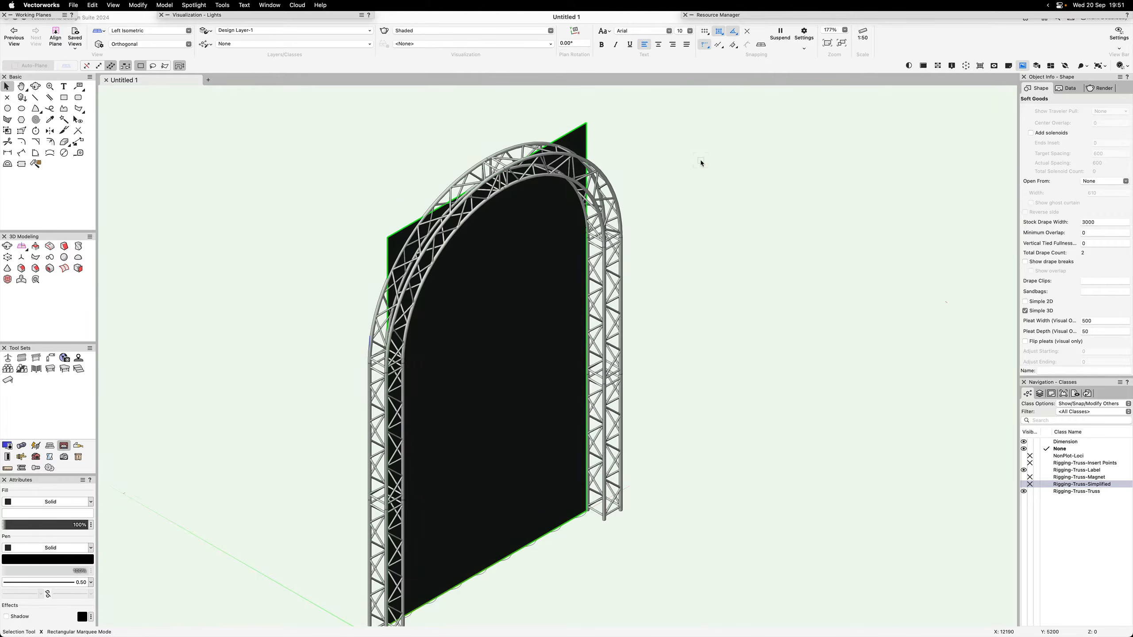
- Generate intersection curves between the flat curtain and both curved truss corners with the Analysis tool's Proximity mode
key("0")
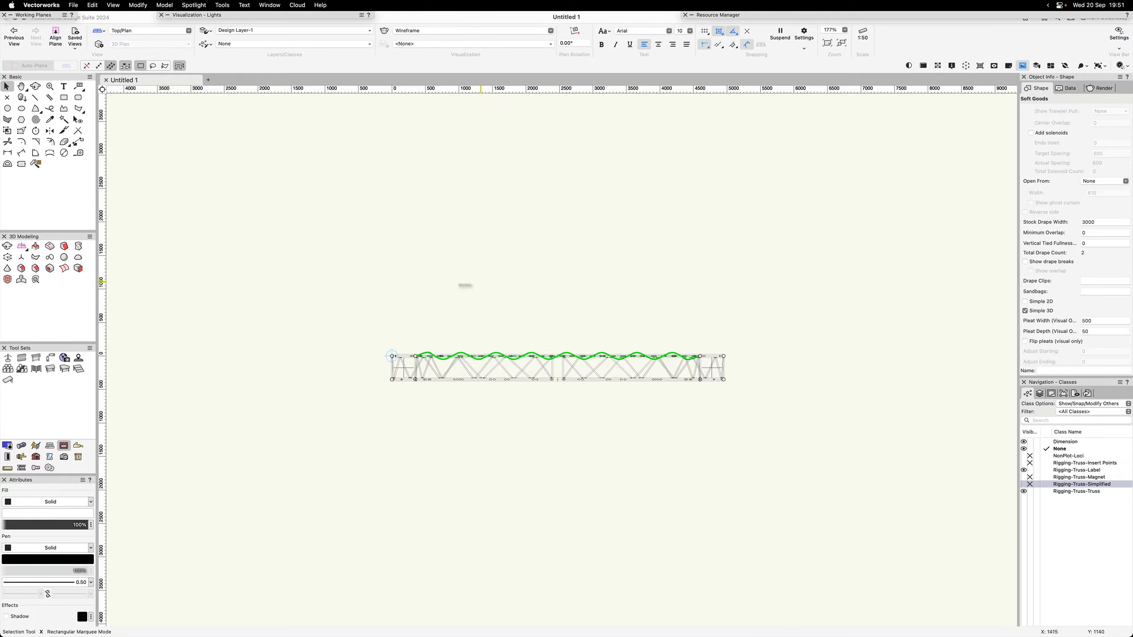
scroll(404, 354, "up", 2)
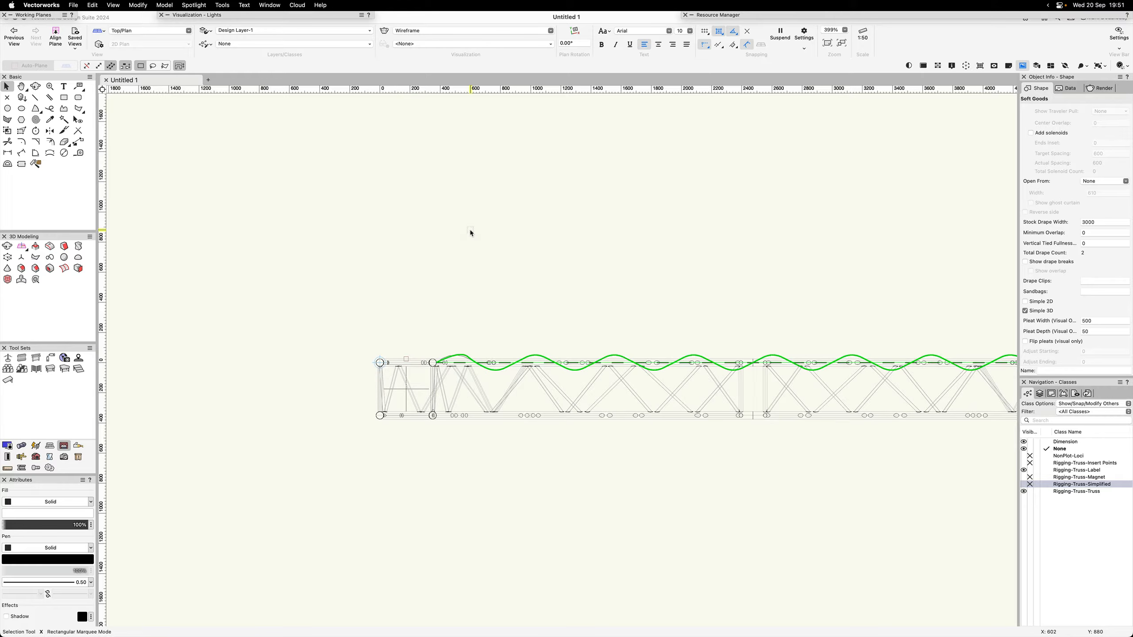
key("1")
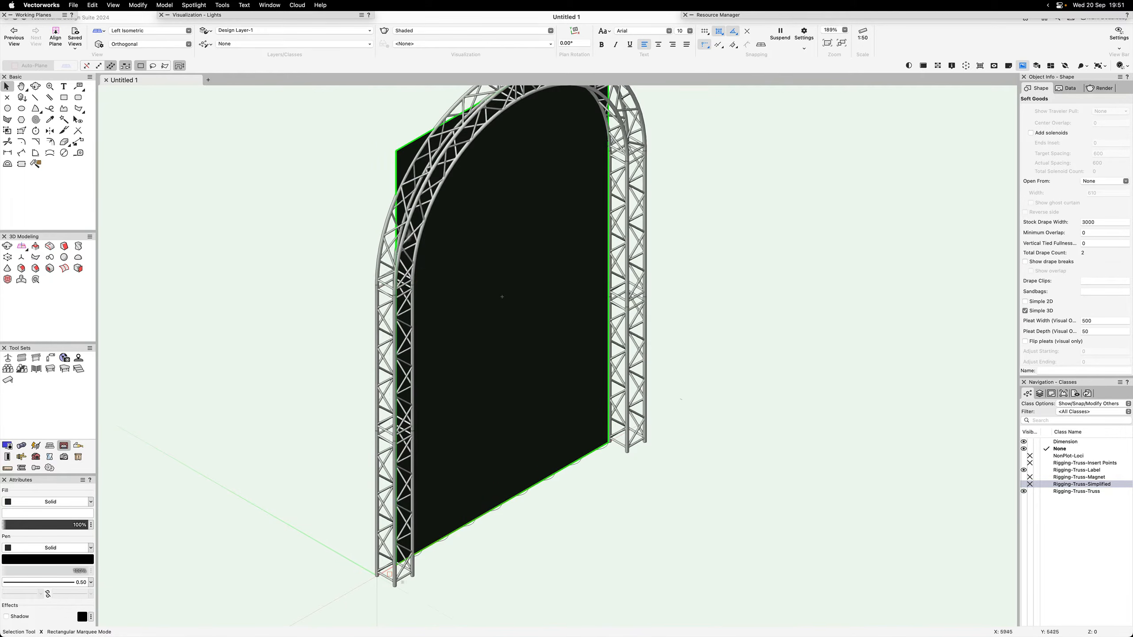
key("h")
left_click_drag(697, 219, 716, 380)
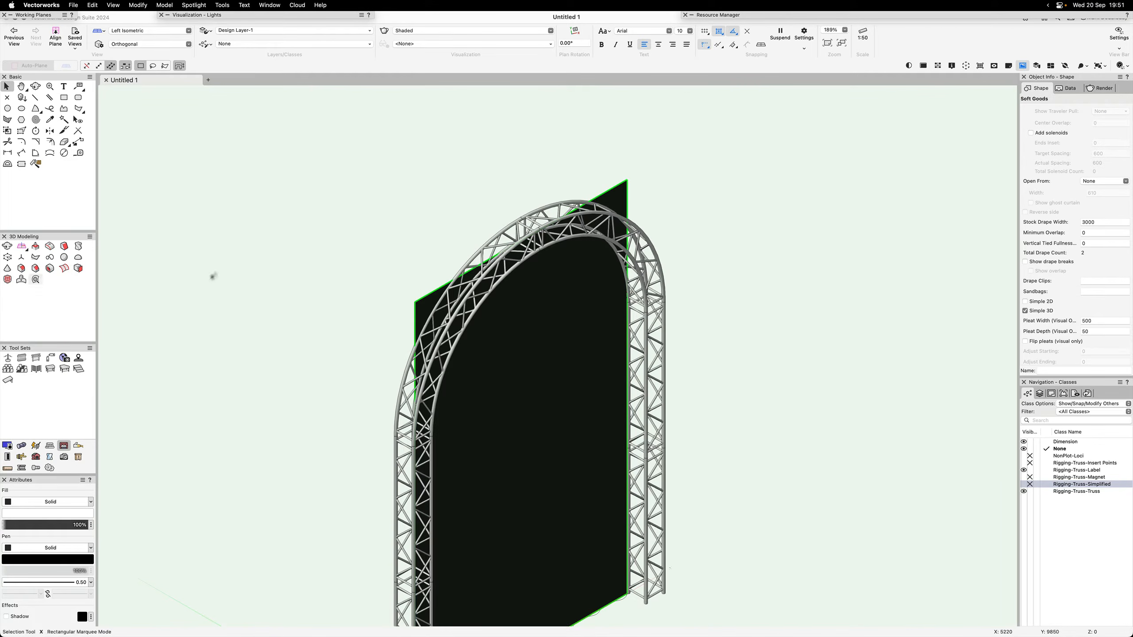
left_click(313, 264)
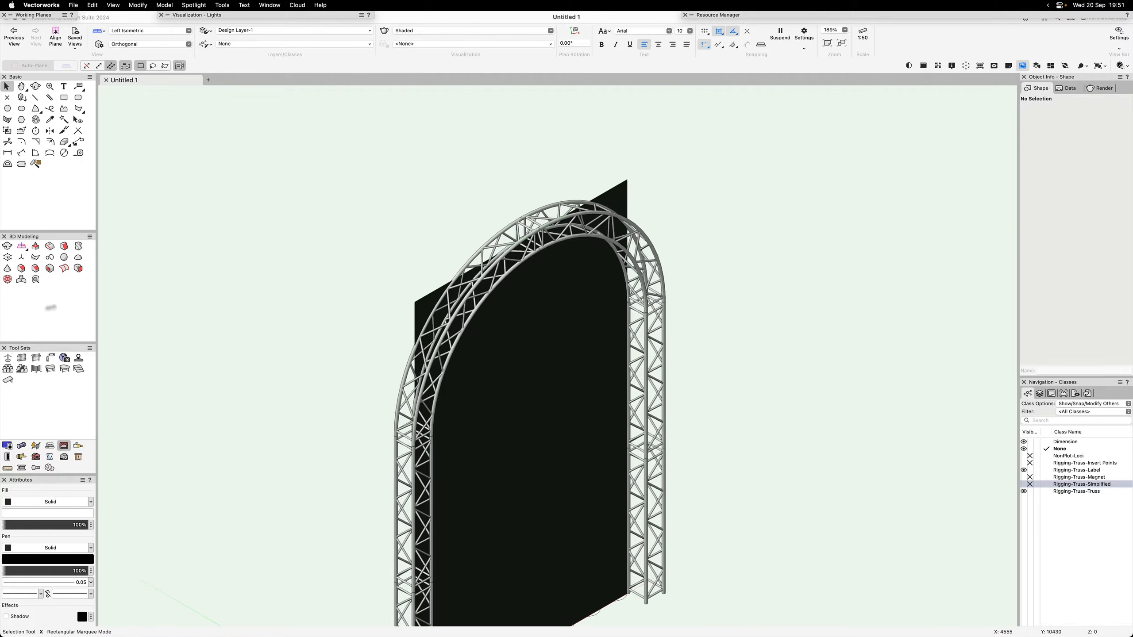
left_click(36, 281)
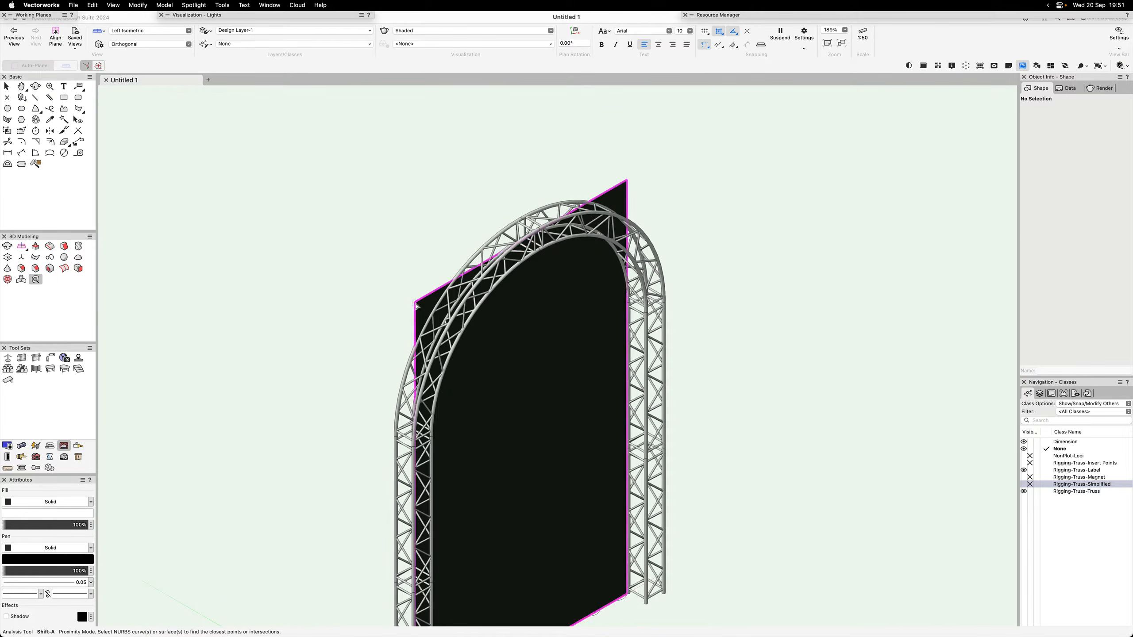
left_click(434, 319)
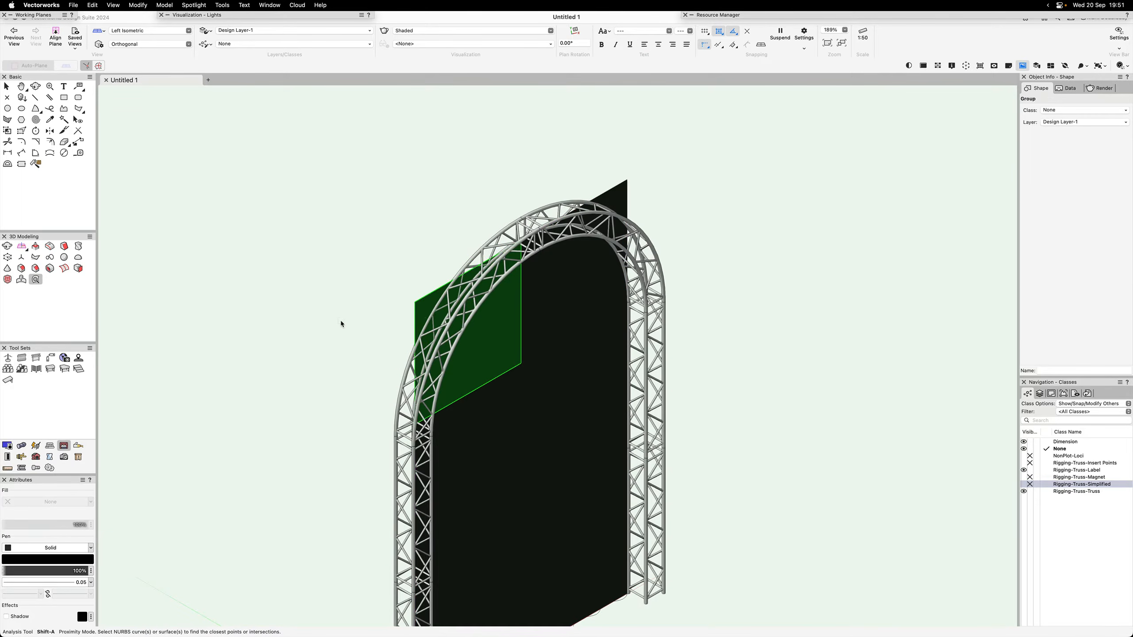
left_click(614, 218)
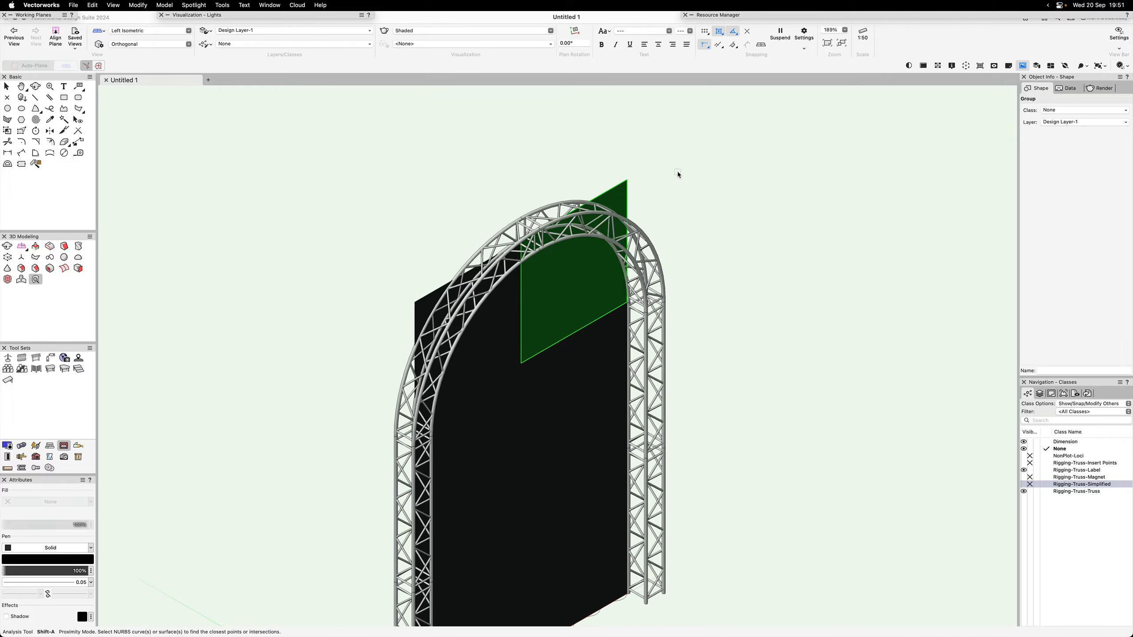
- Copy the inner 2100 mm radius arc from inside the right-hand intersection group and exit the group
key("super+bracketleft")
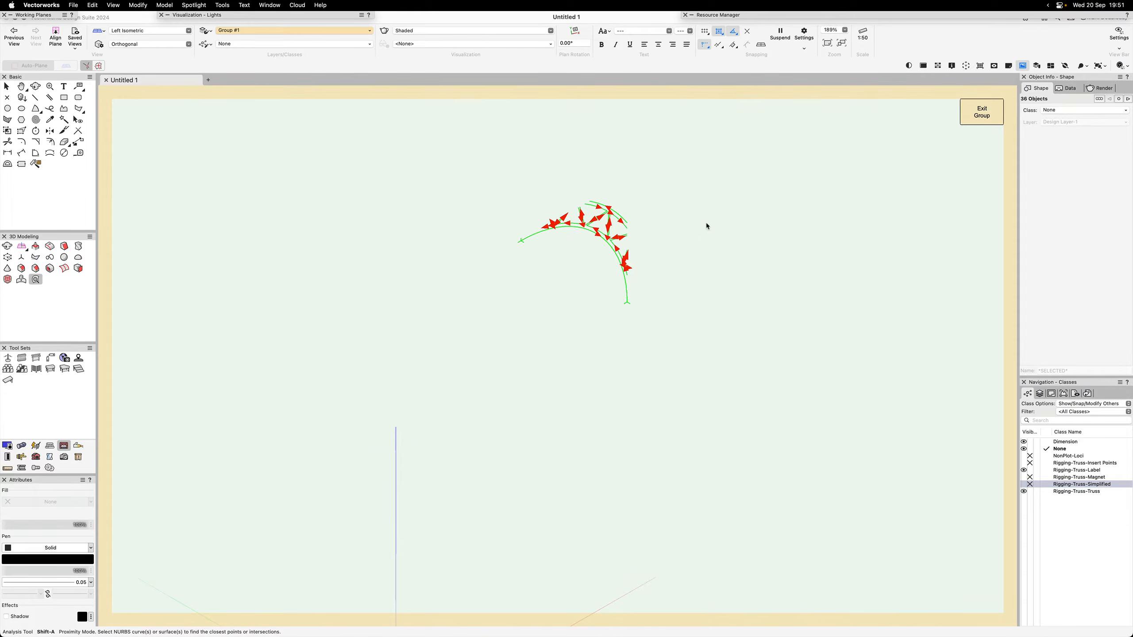
key("x")
key("x")
scroll(659, 196, "up", 1)
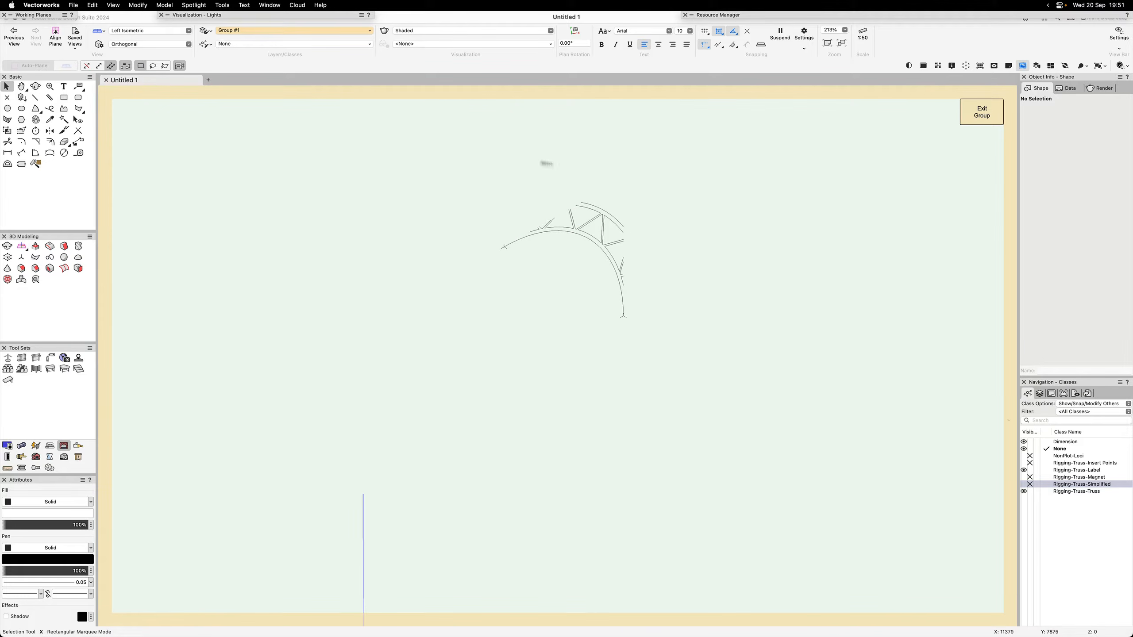
left_click_drag(433, 154, 700, 350)
left_click(829, 237)
left_click(623, 296)
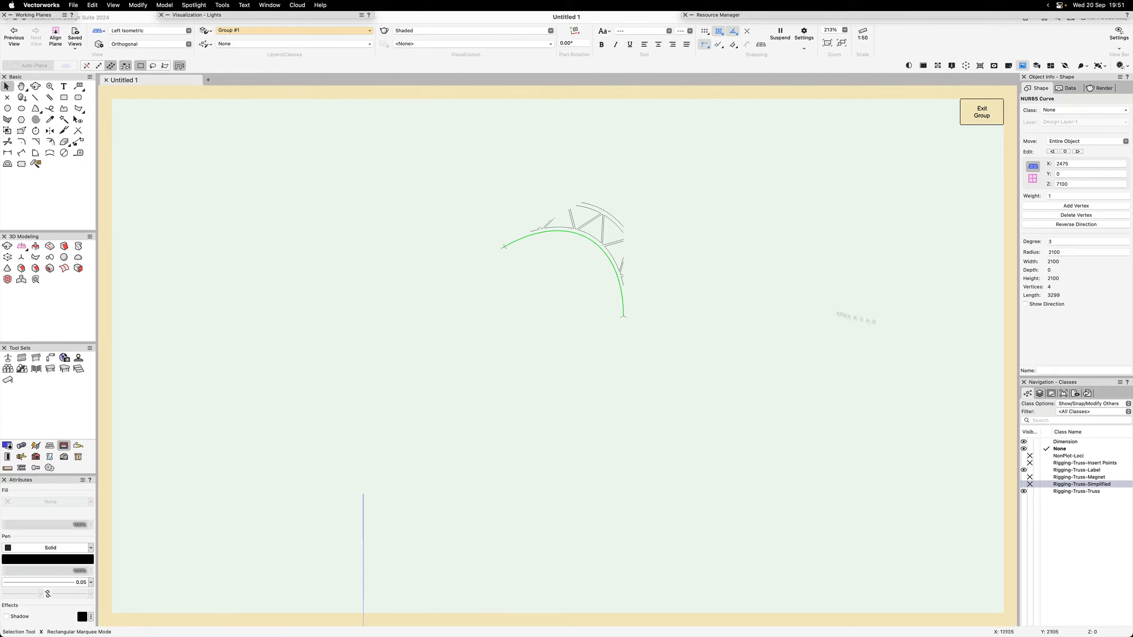
left_click(732, 286)
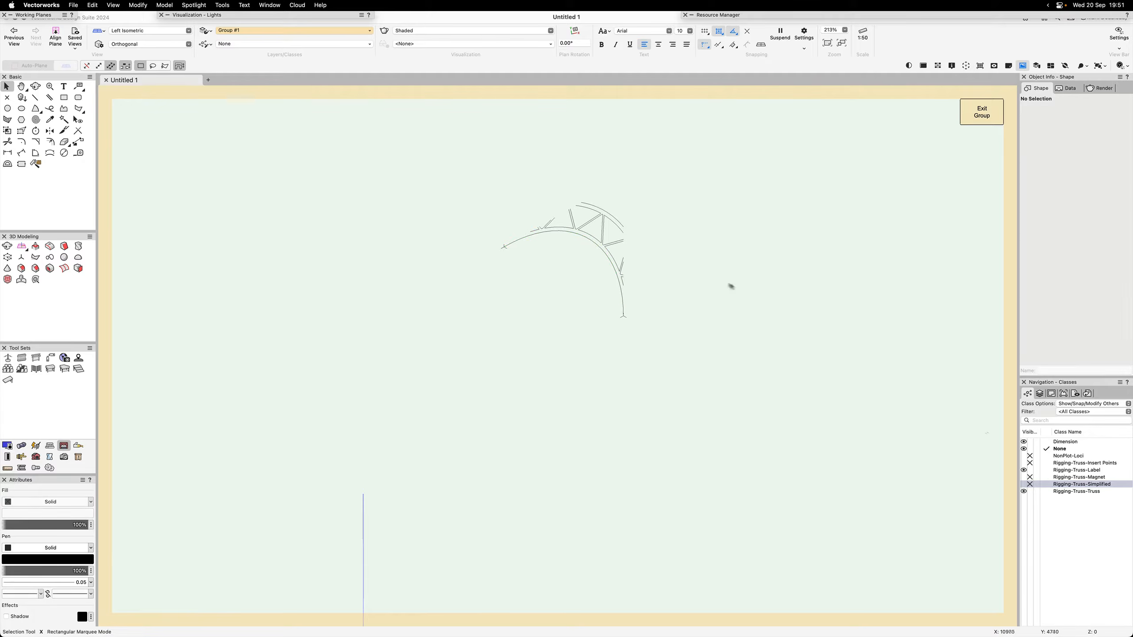
left_click(622, 296)
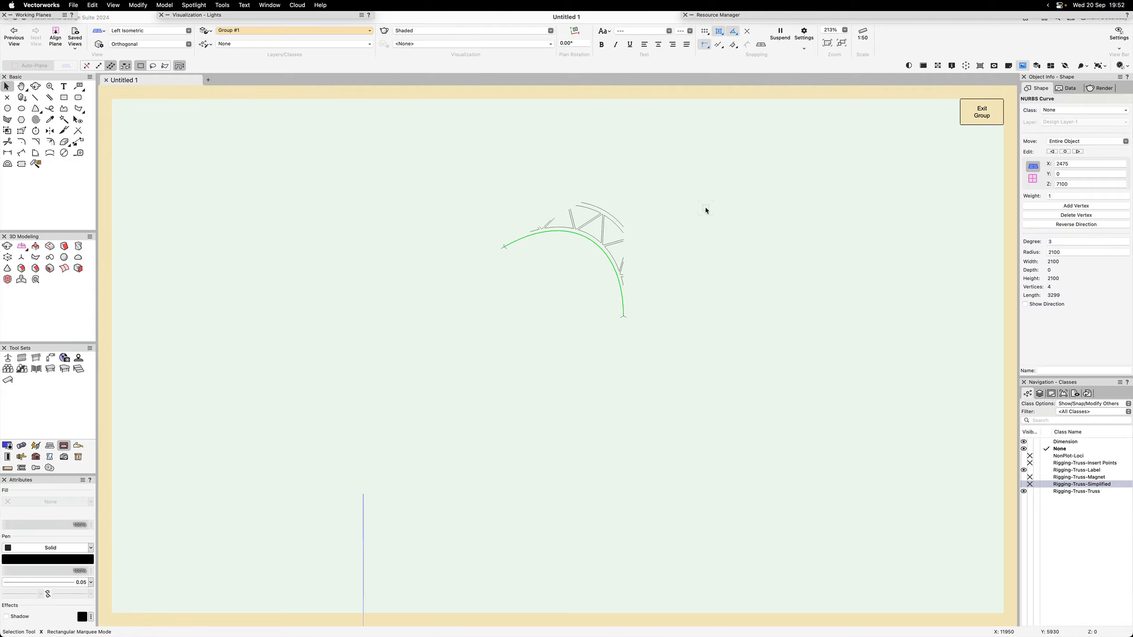
left_click(705, 209)
left_click(996, 115)
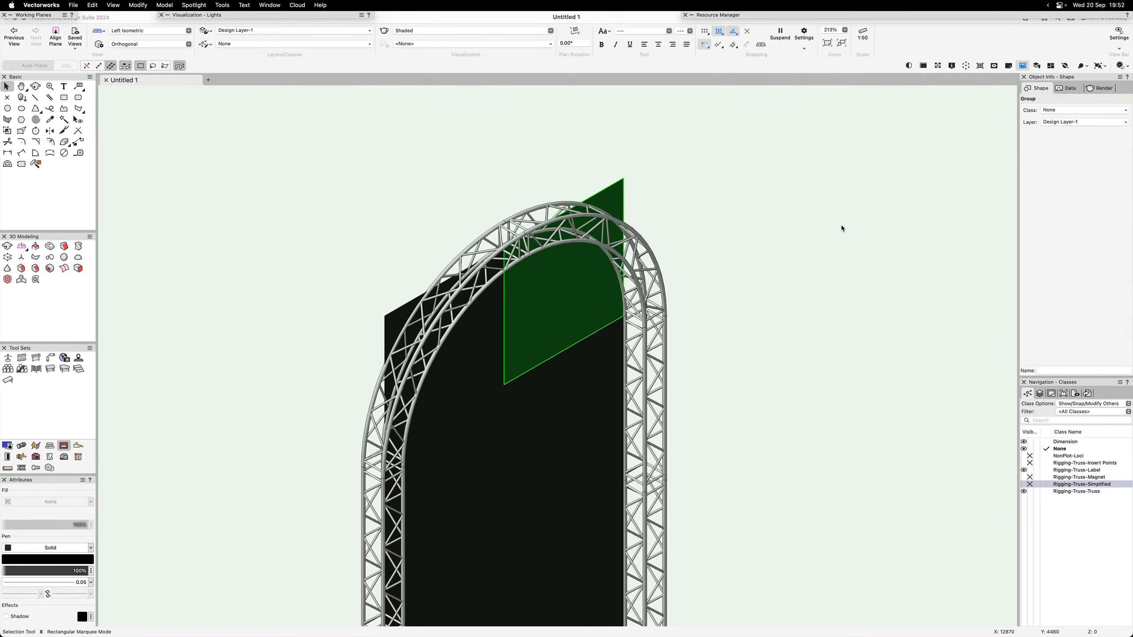
- Edit the left-hand intersection group and paste the copied arc in place there
left_click(839, 224)
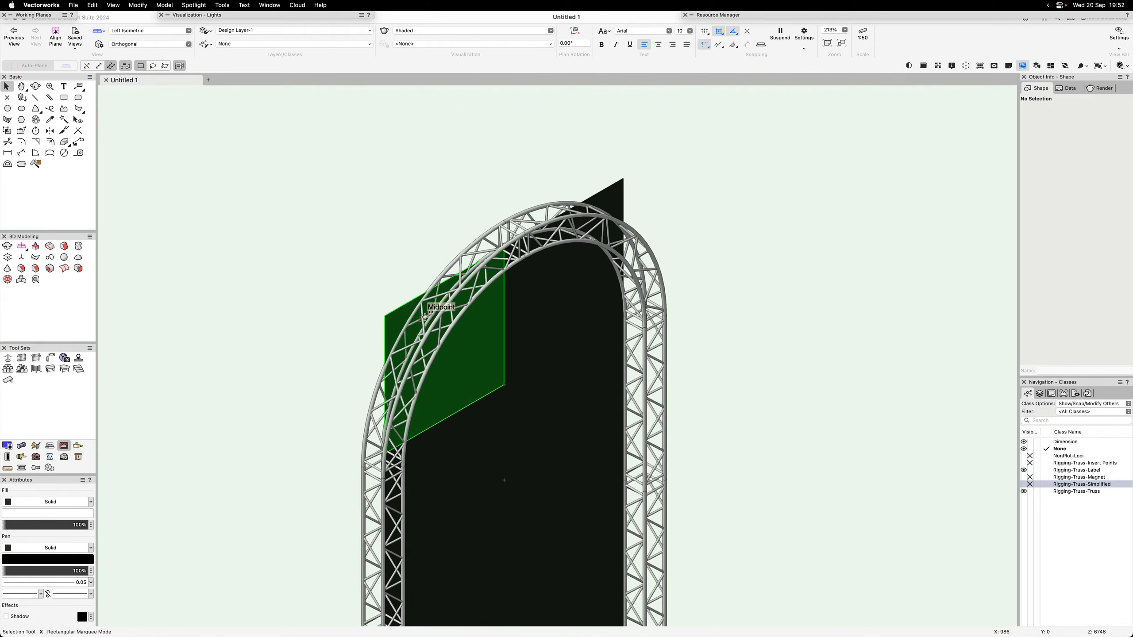
left_click(409, 312)
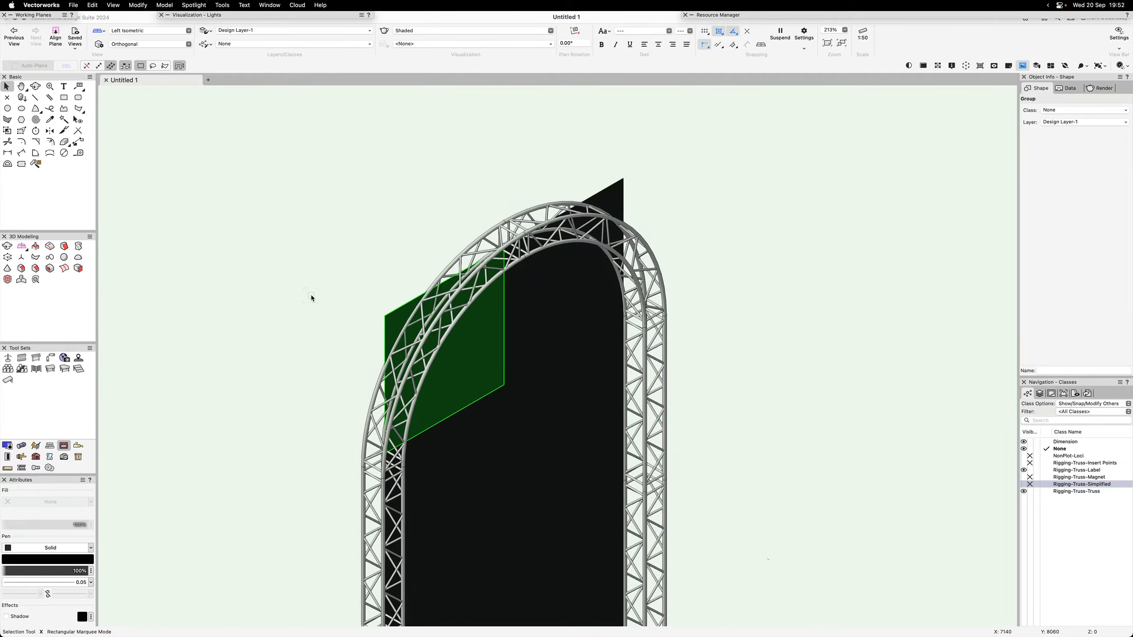
key("super+bracketleft")
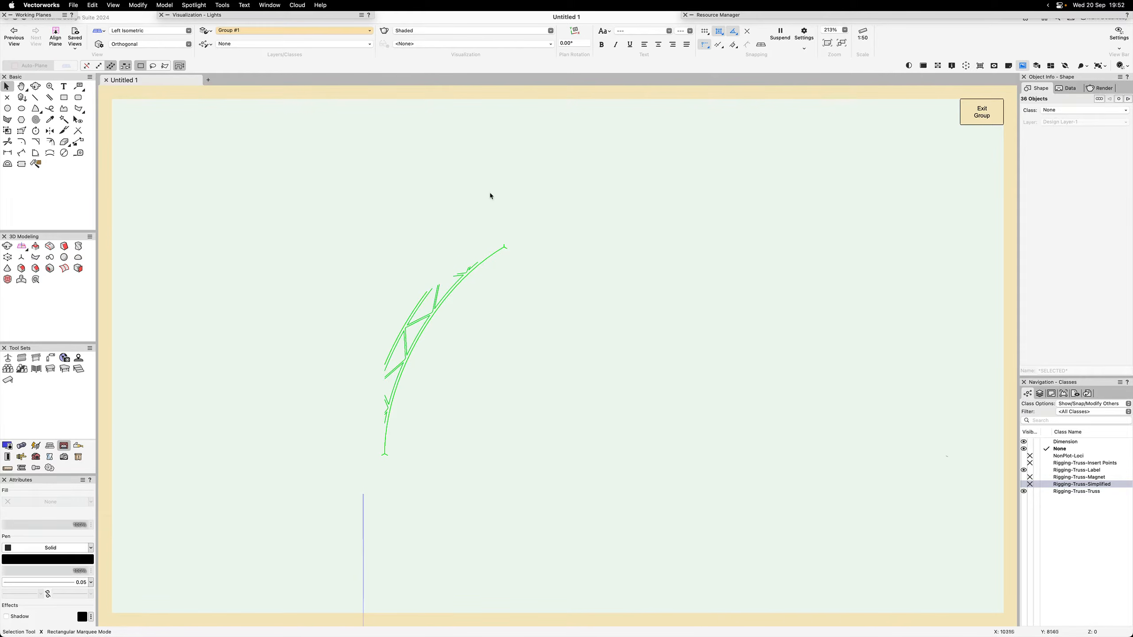
left_click_drag(561, 197, 568, 204)
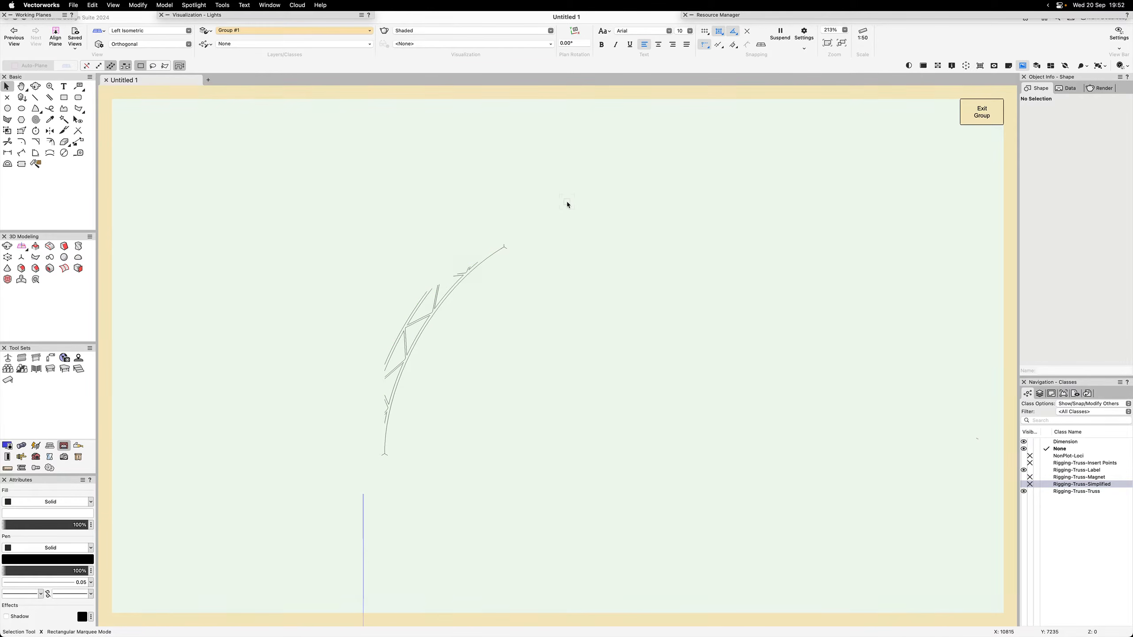
key("alt+super+v")
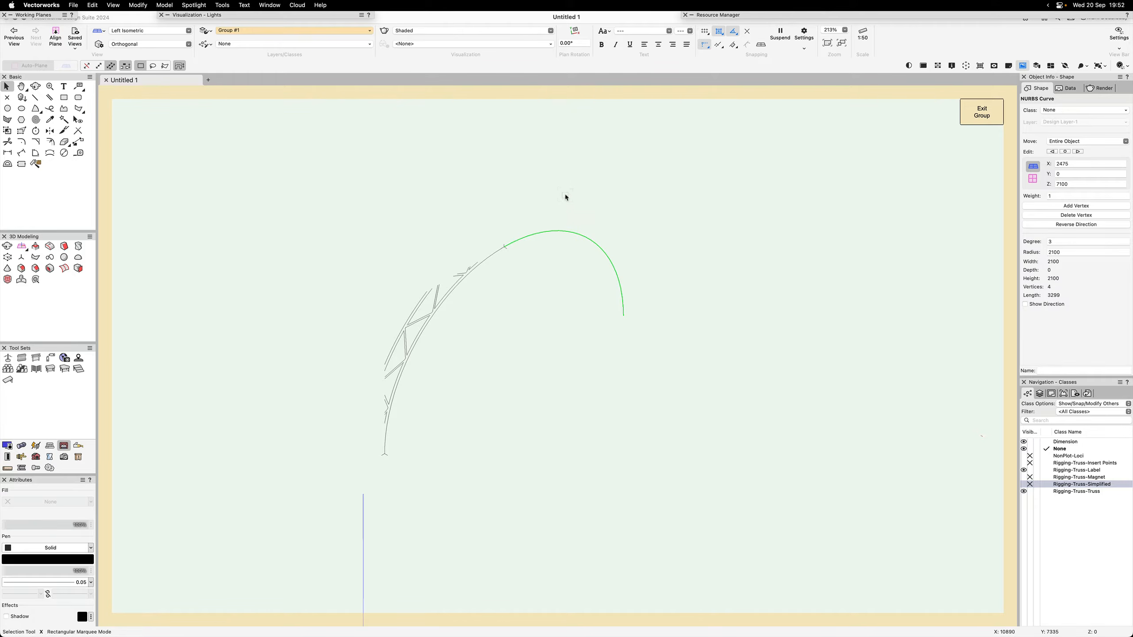
left_click(561, 197)
scroll(458, 274, "up", 3)
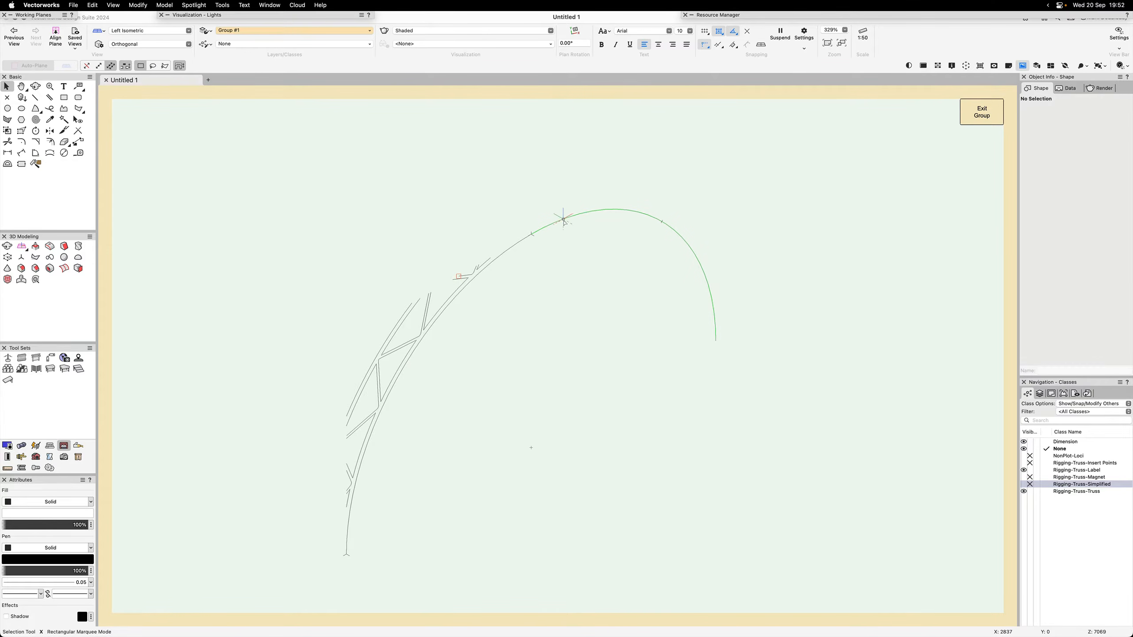
- Compose the two inner arcs into one NURBS curve, remove it from the group, and exit the group
left_click(563, 219)
left_click(522, 237, "shift")
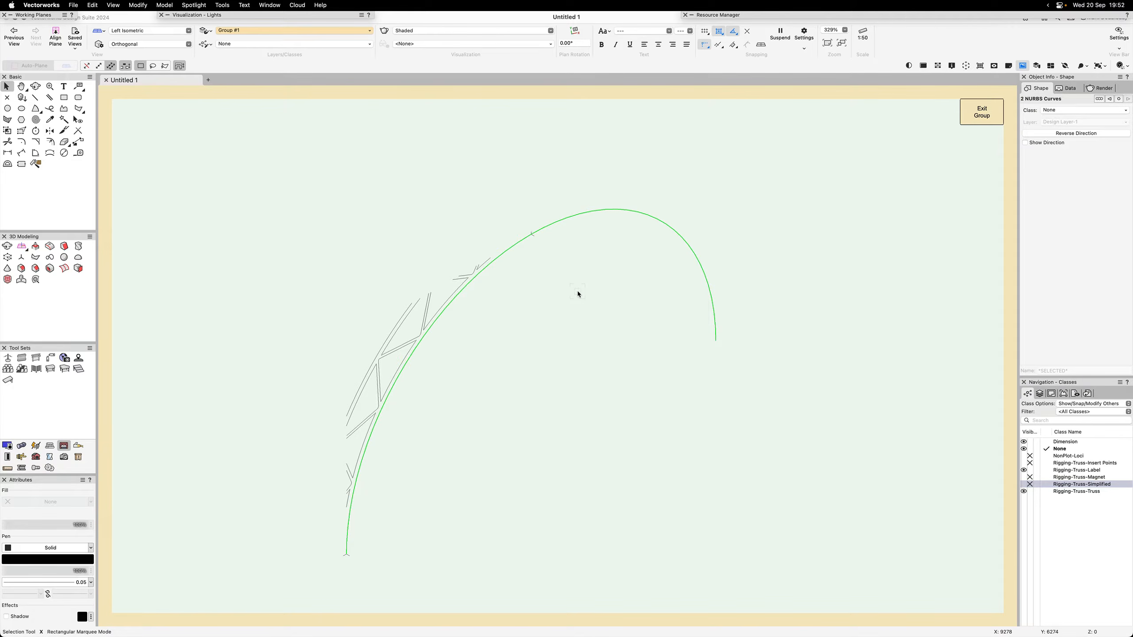
key("super+8")
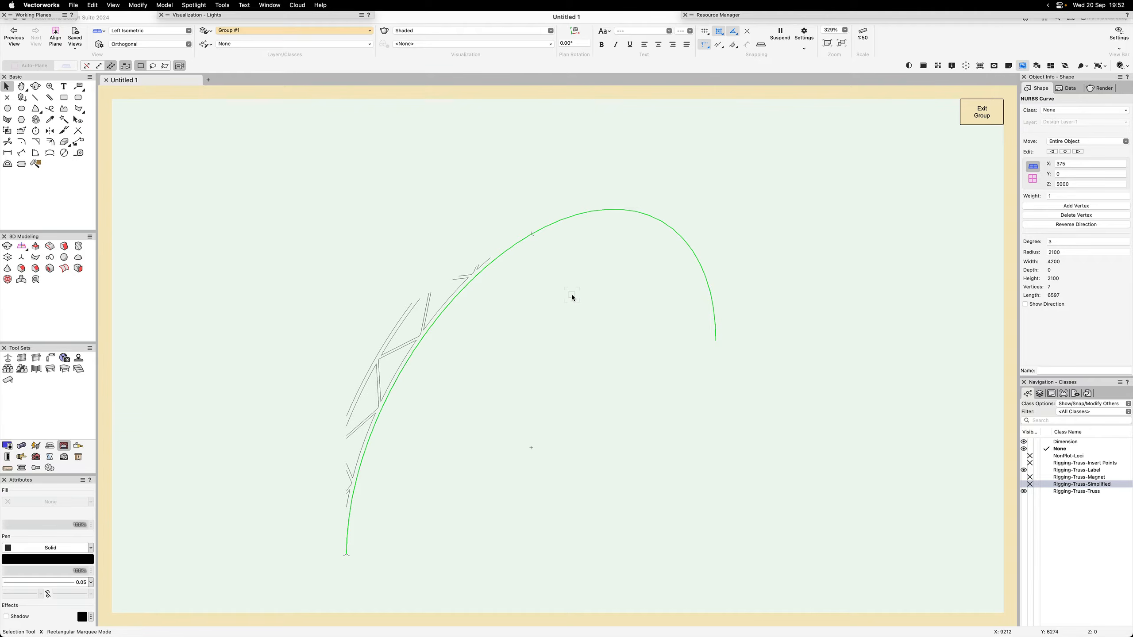
key("Delete")
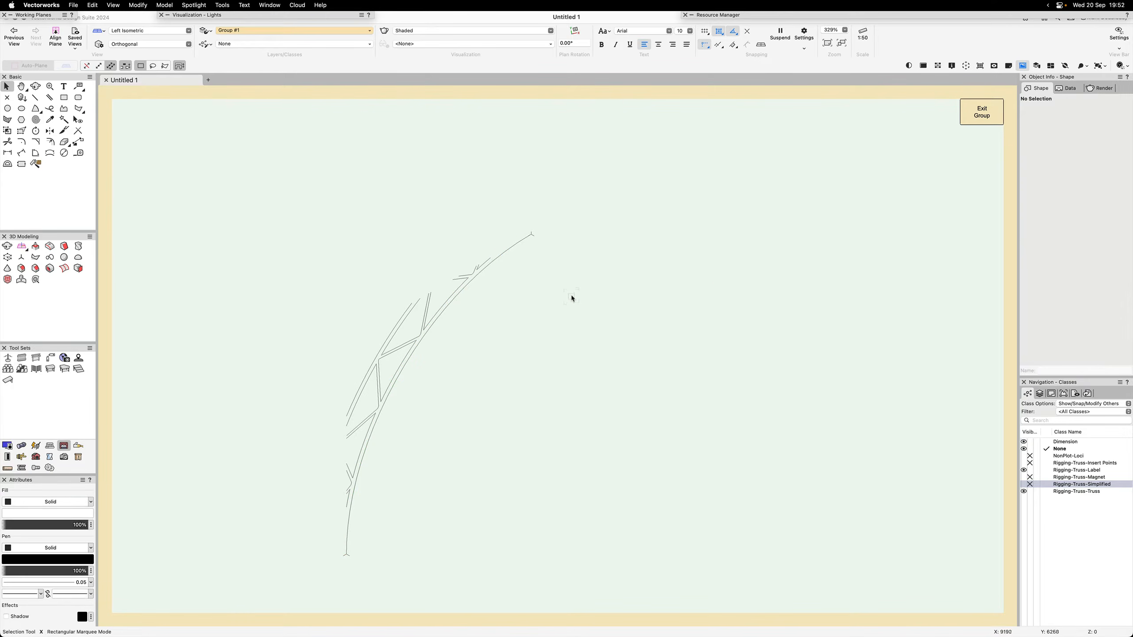
left_click(977, 117)
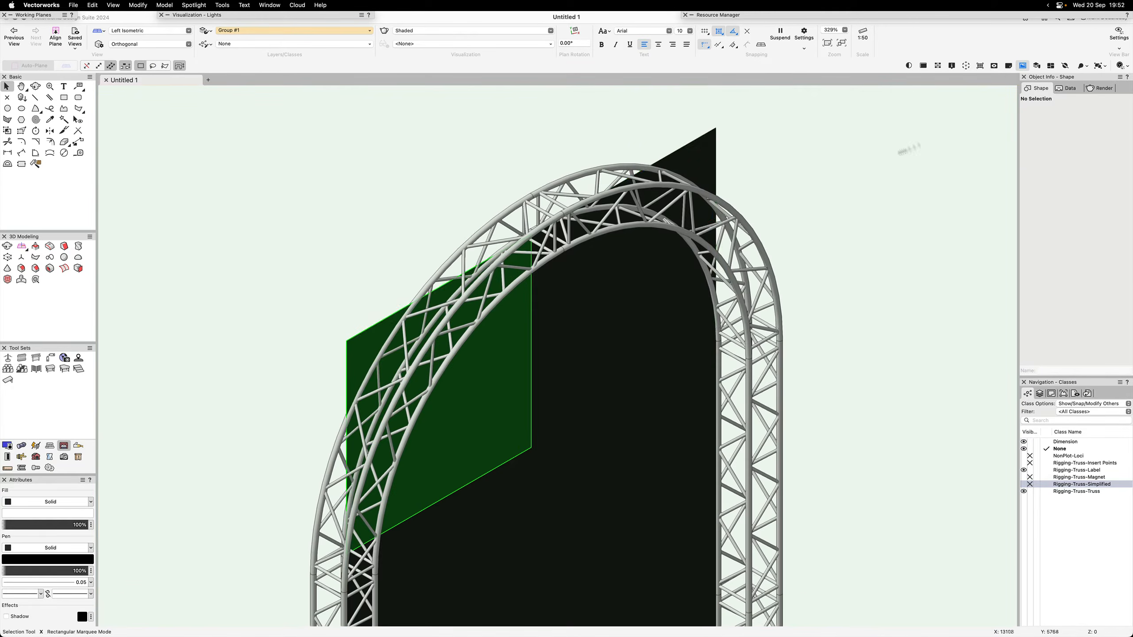
left_click(906, 143)
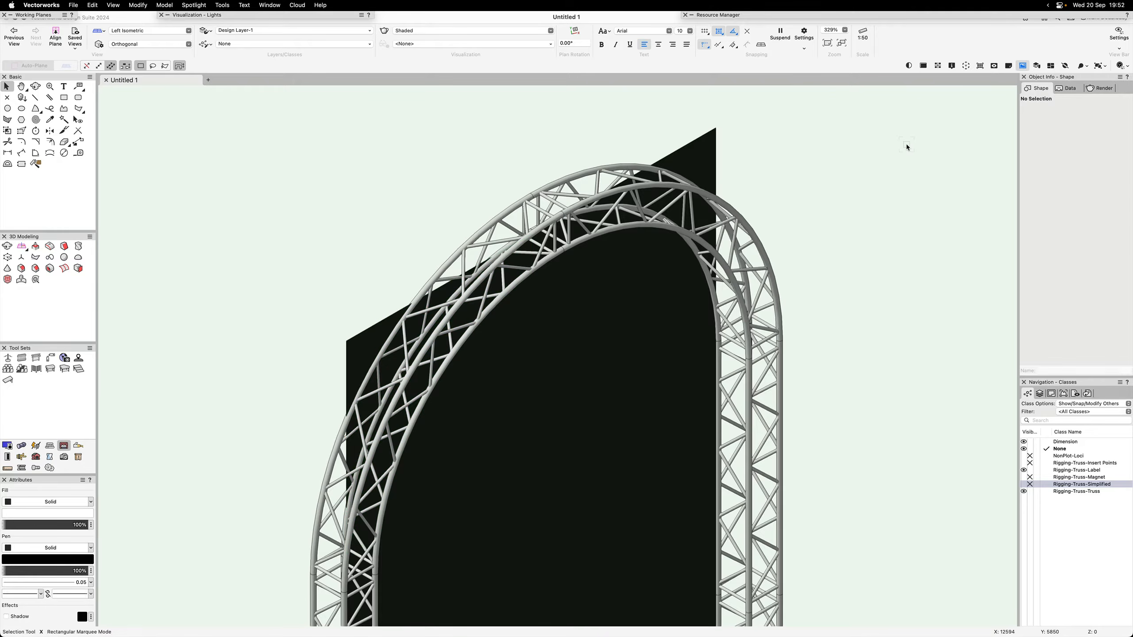
- Group the wavy NURBS curve at the base of the curtain and open the group for editing
scroll(791, 165, "down", 2)
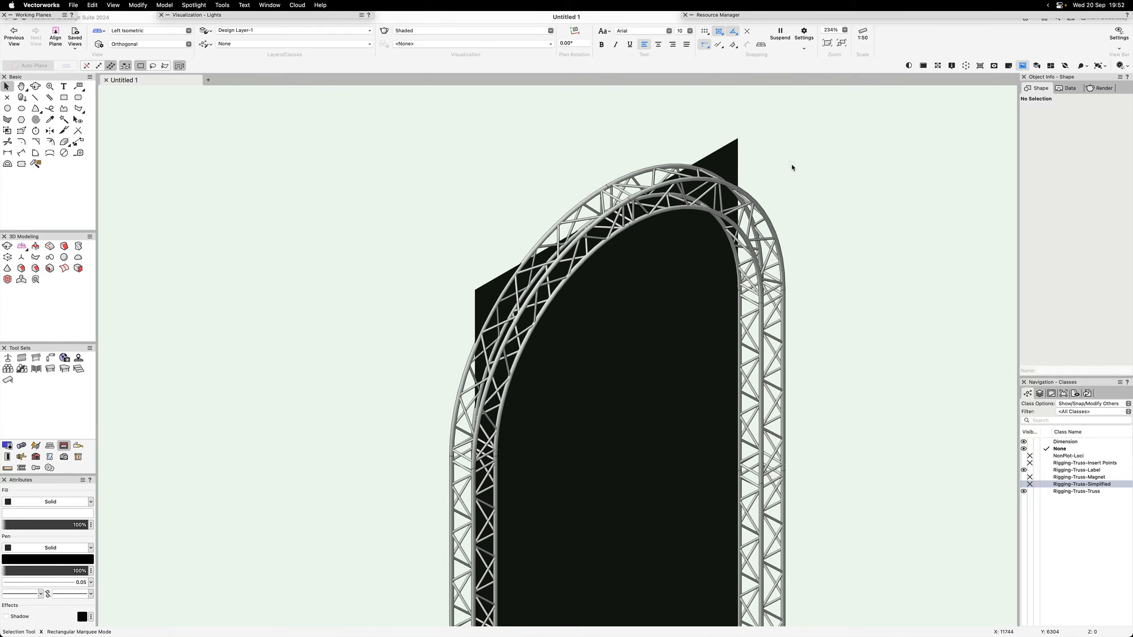
scroll(888, 397, "down", 3)
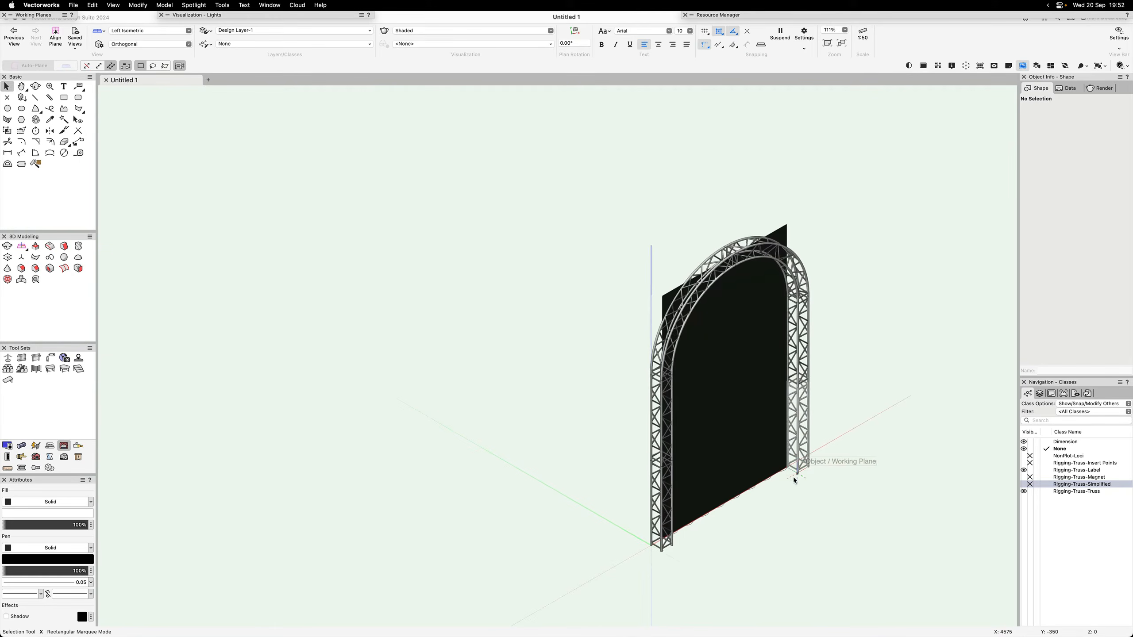
scroll(793, 476, "up", 6)
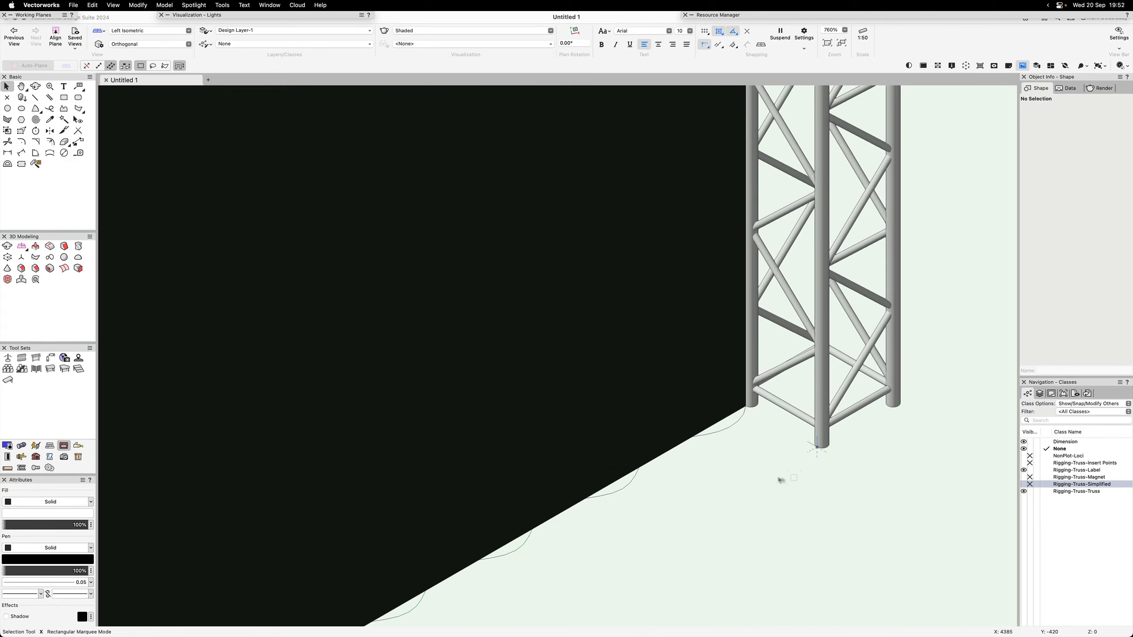
left_click(731, 424)
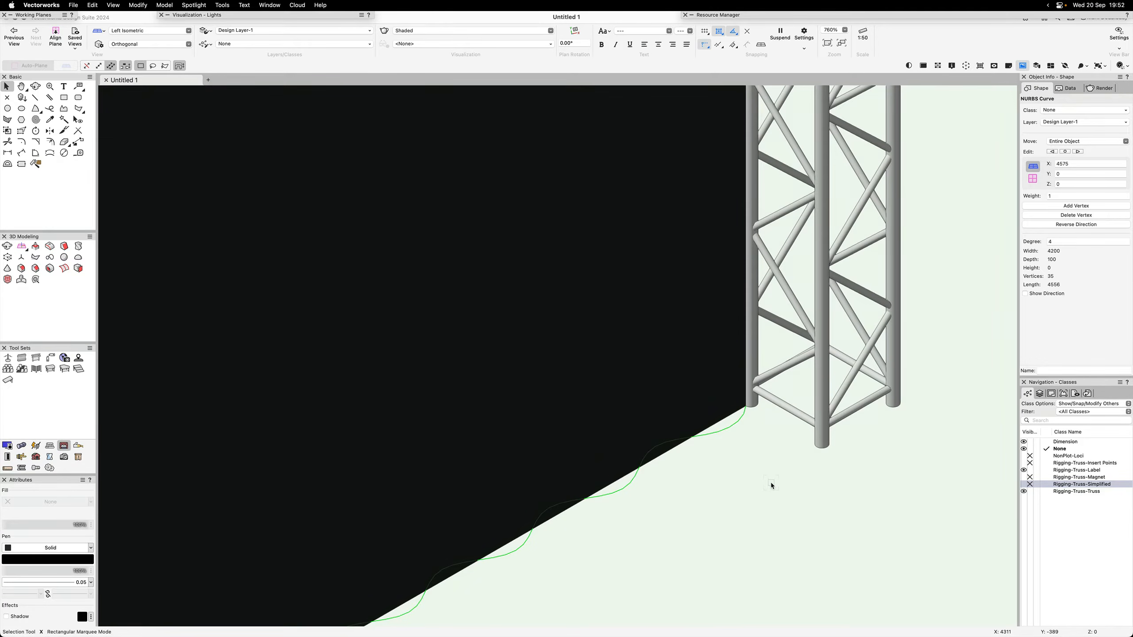
key("super+g")
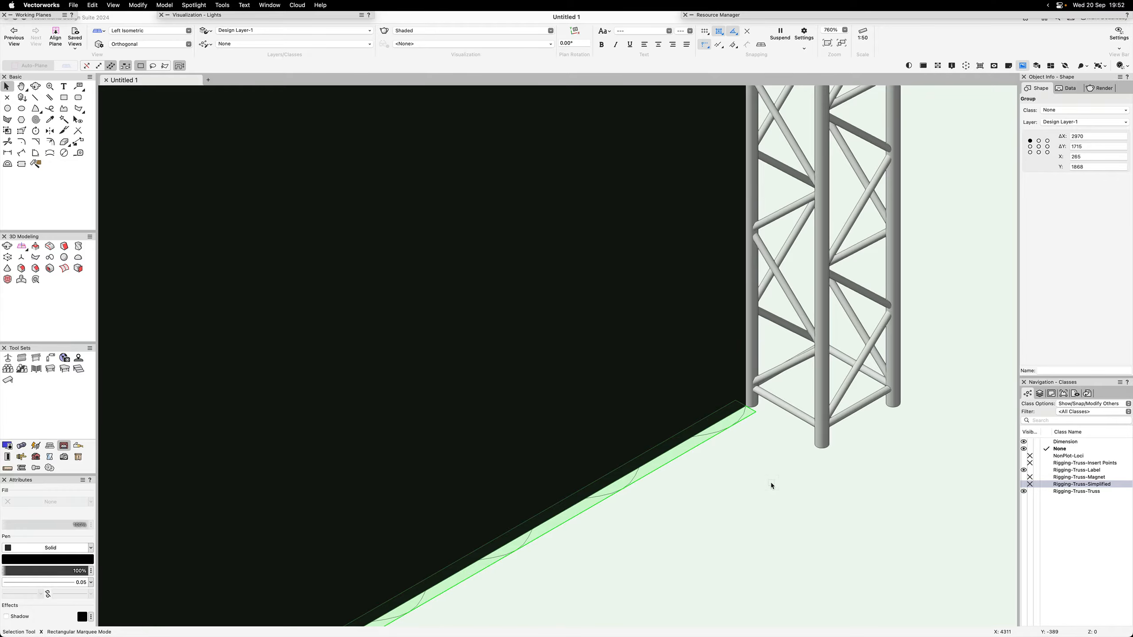
key("super+bracketleft")
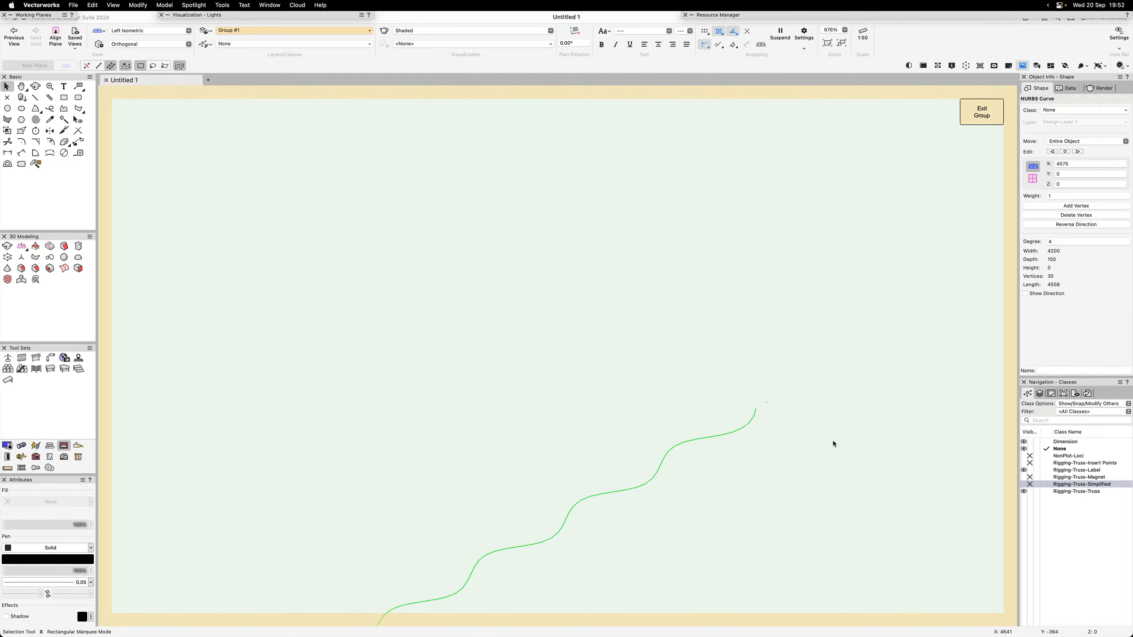
- Paste the composed arch curve in place inside the wavy curve's group and deselect it
scroll(833, 444, "down", 8)
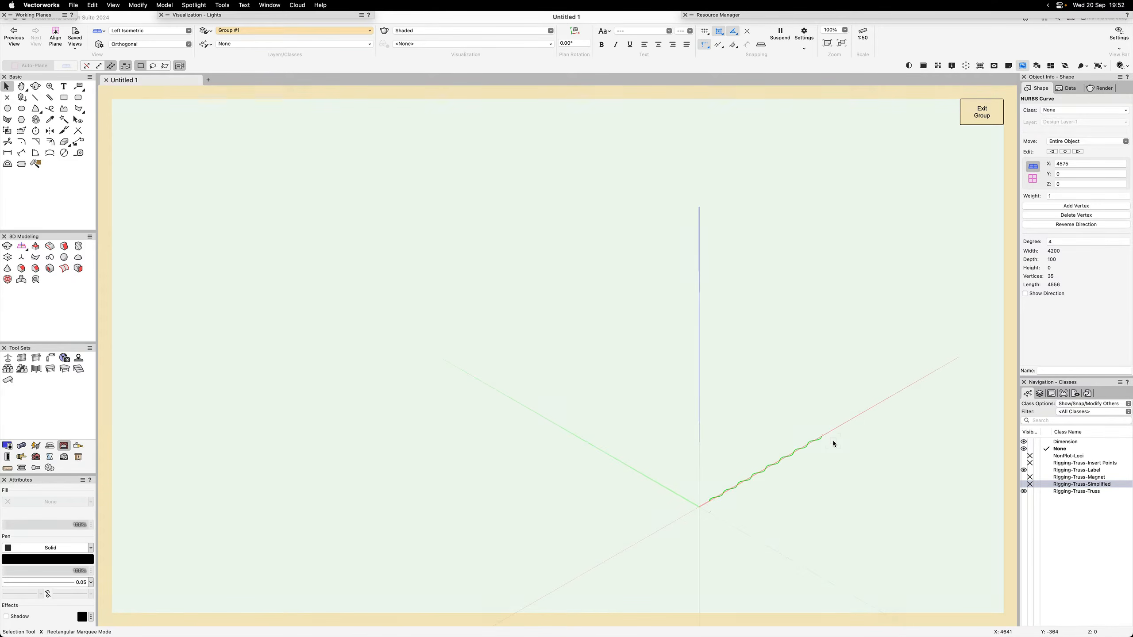
key("alt+super+v")
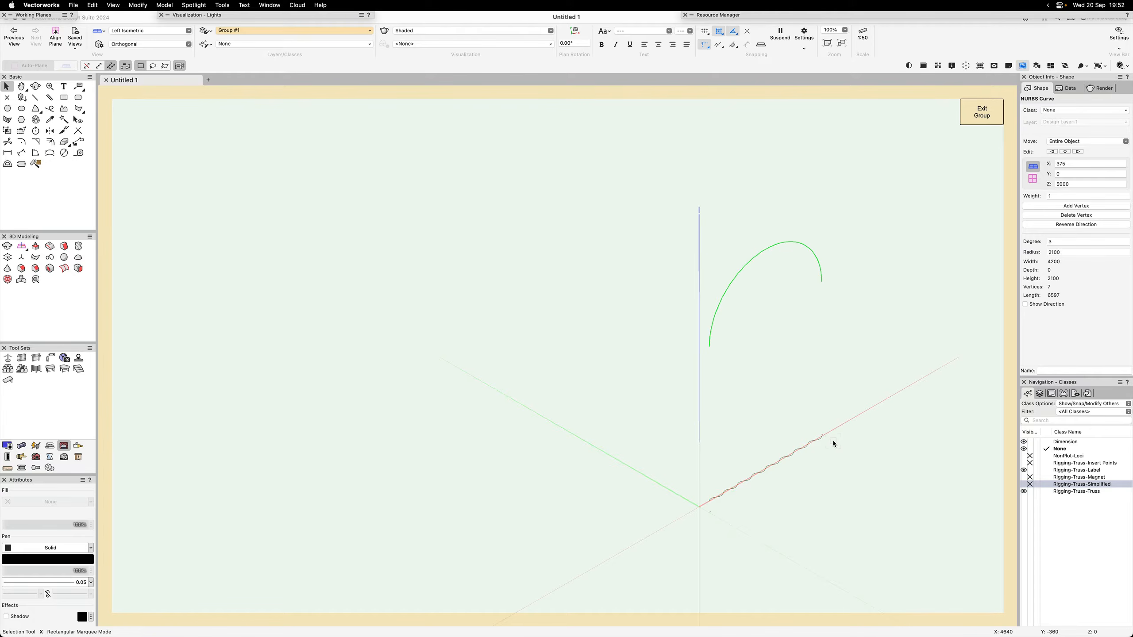
left_click(811, 305)
- Loft a NURBS surface in No Rail Mode from the arch curve to the wavy base curve, keeping the curves
scroll(813, 306, "up", 2)
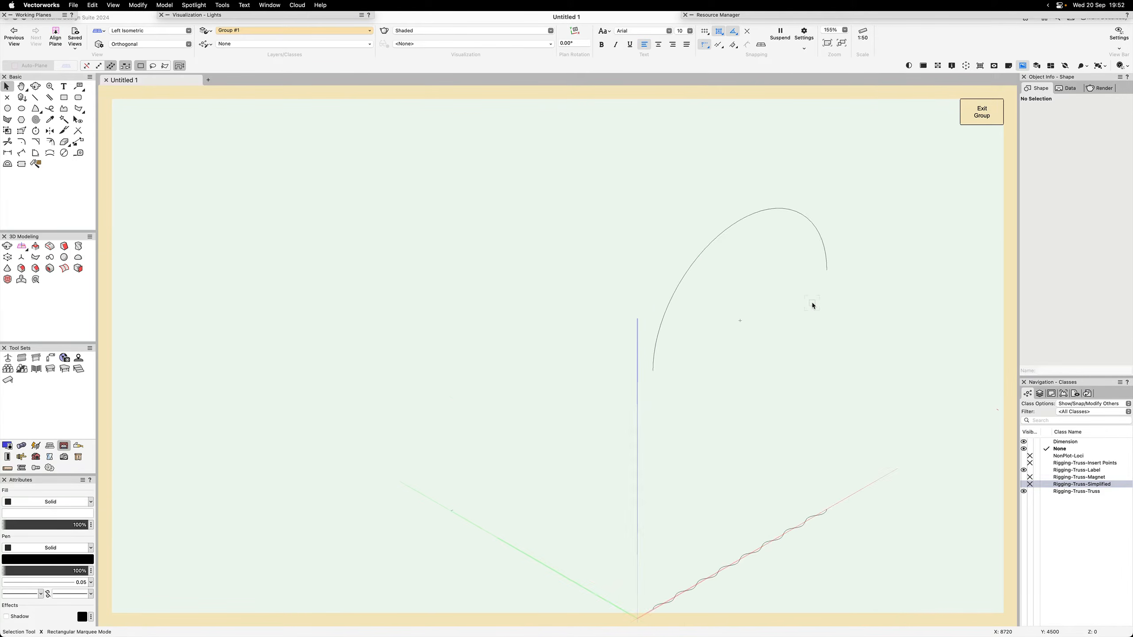
middle_click_drag(769, 335, 679, 279)
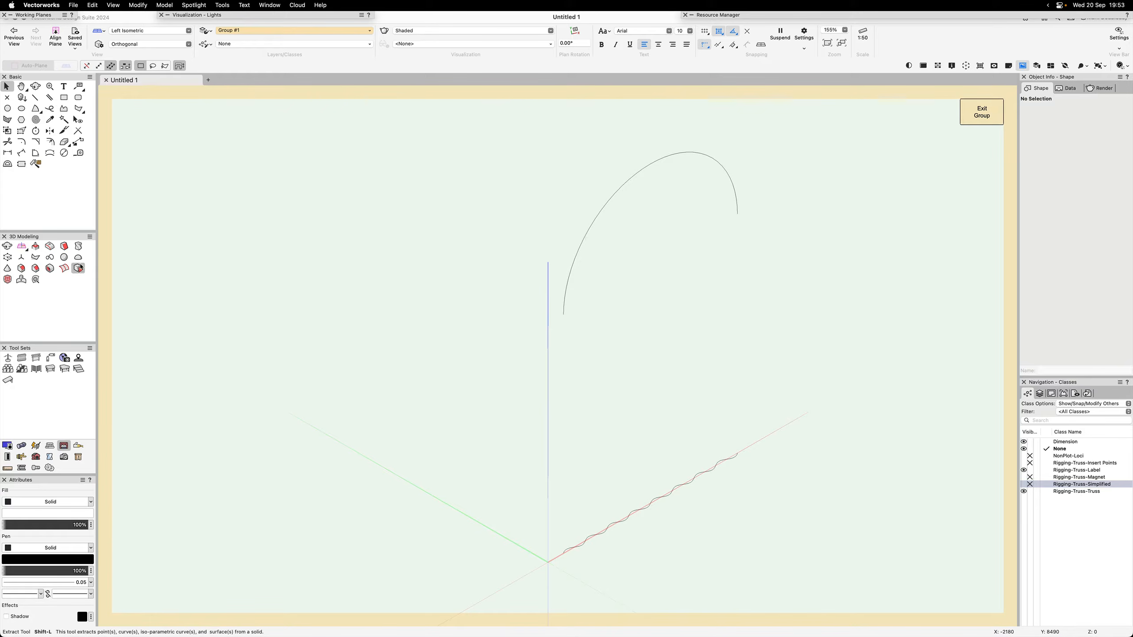
left_click(64, 269)
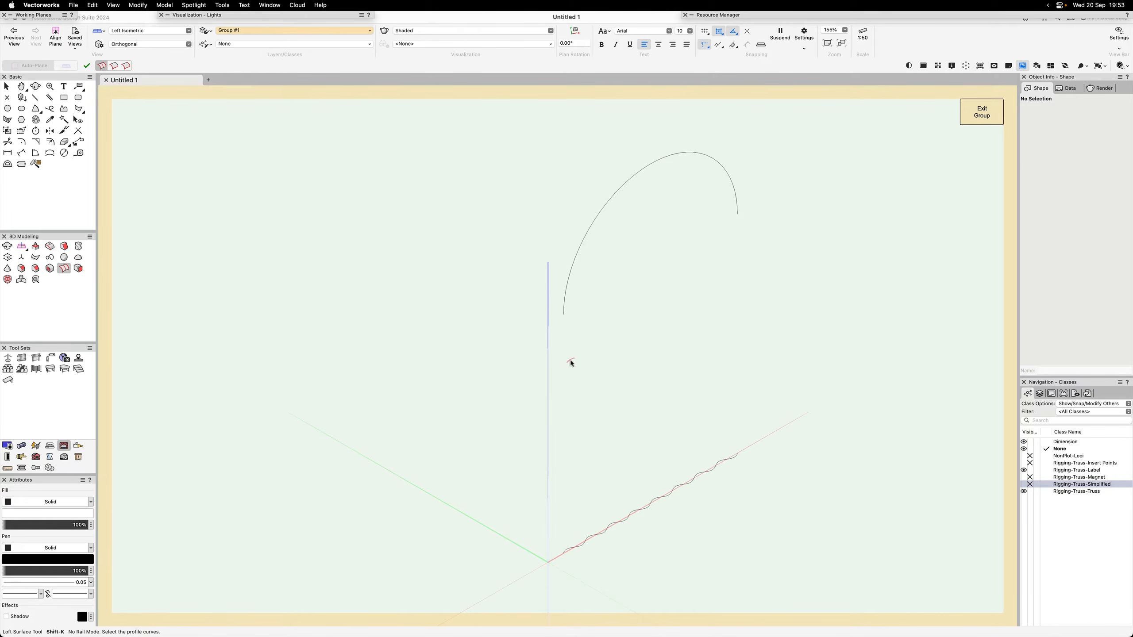
left_click(565, 313)
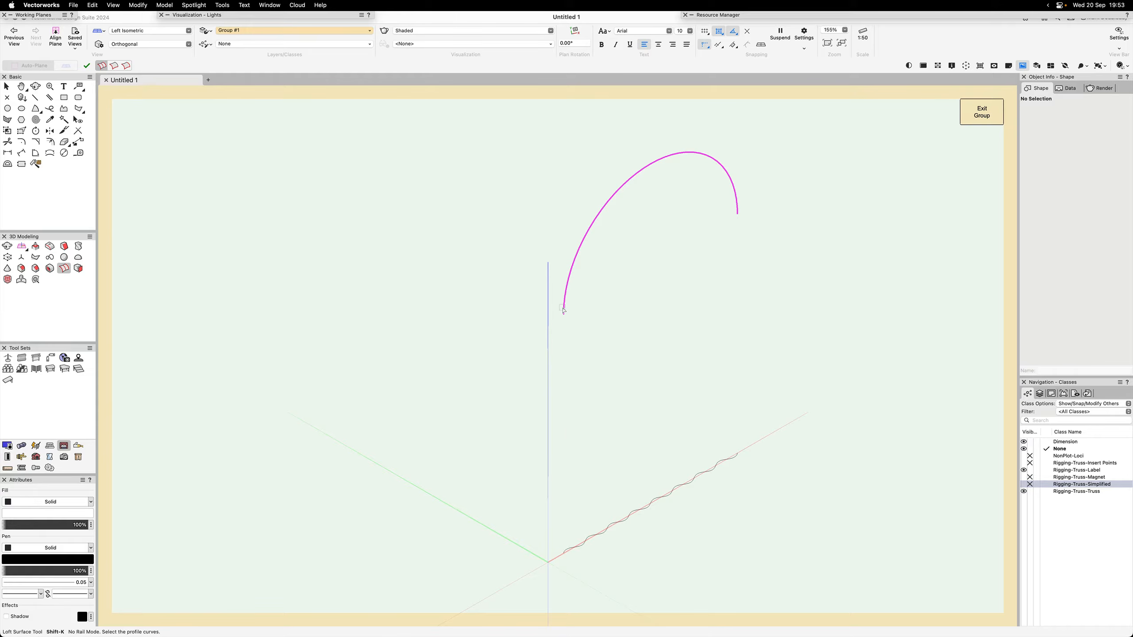
left_click(572, 552)
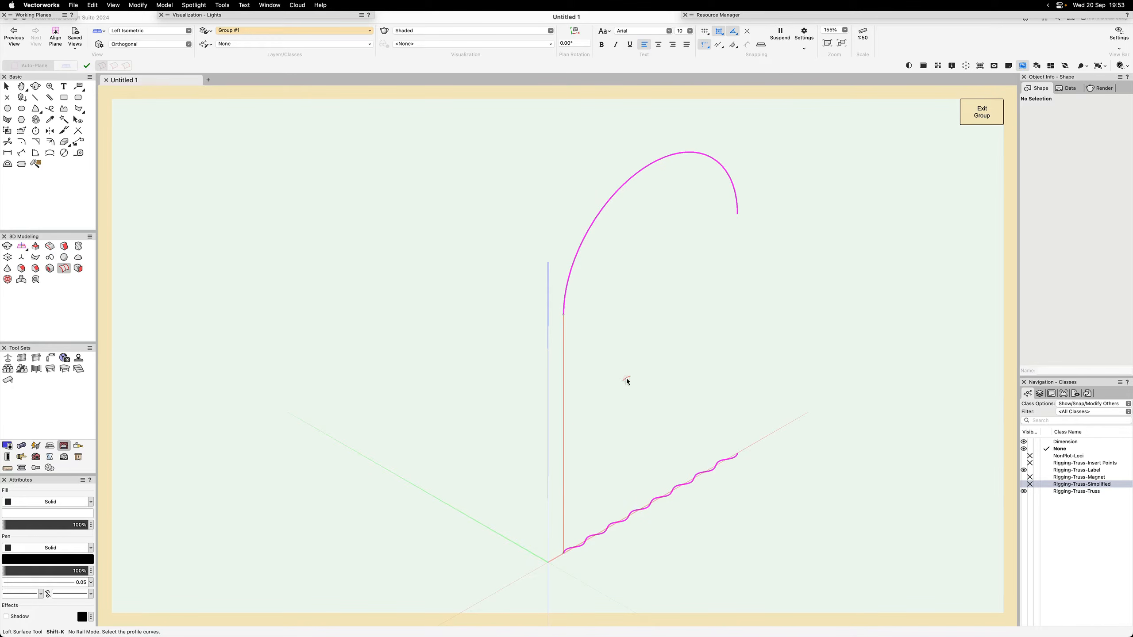
key("Return")
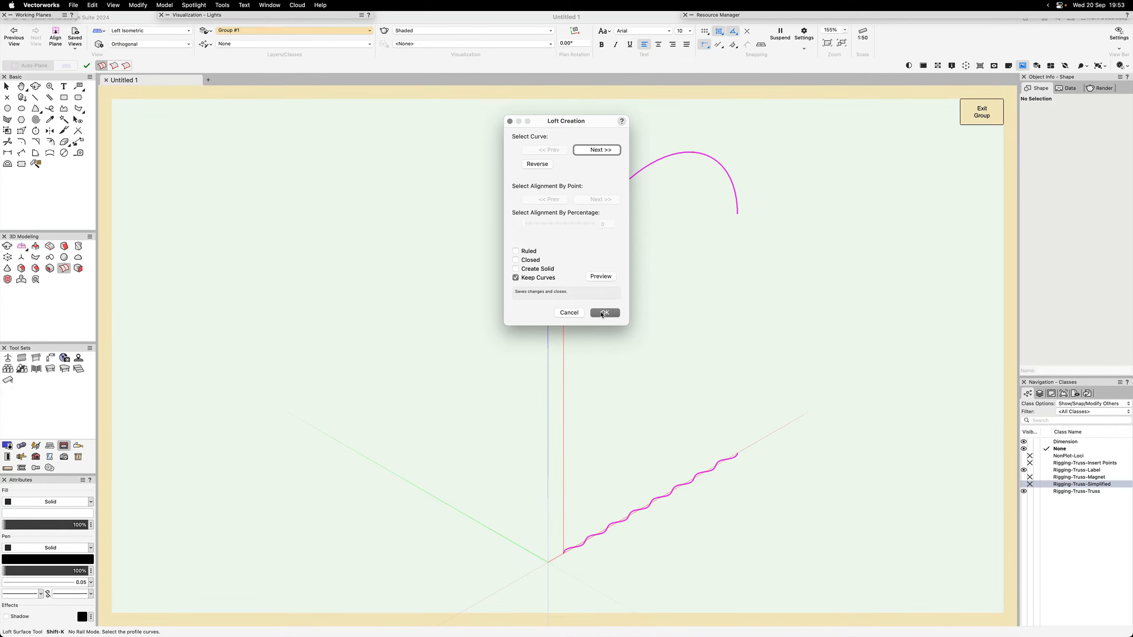
left_click(598, 312)
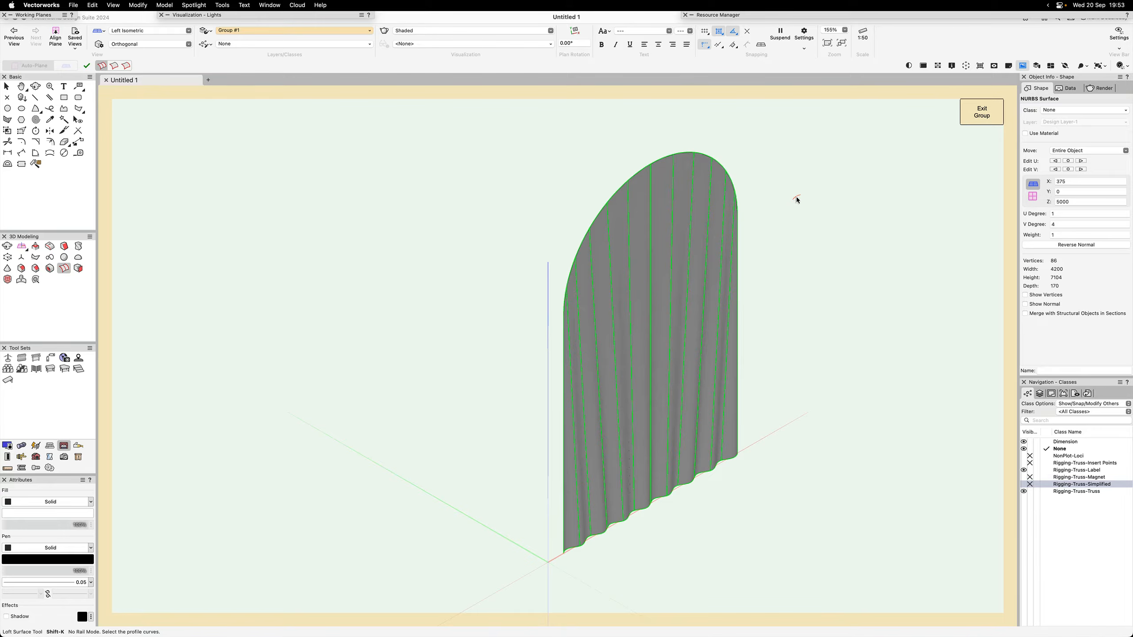
key("x")
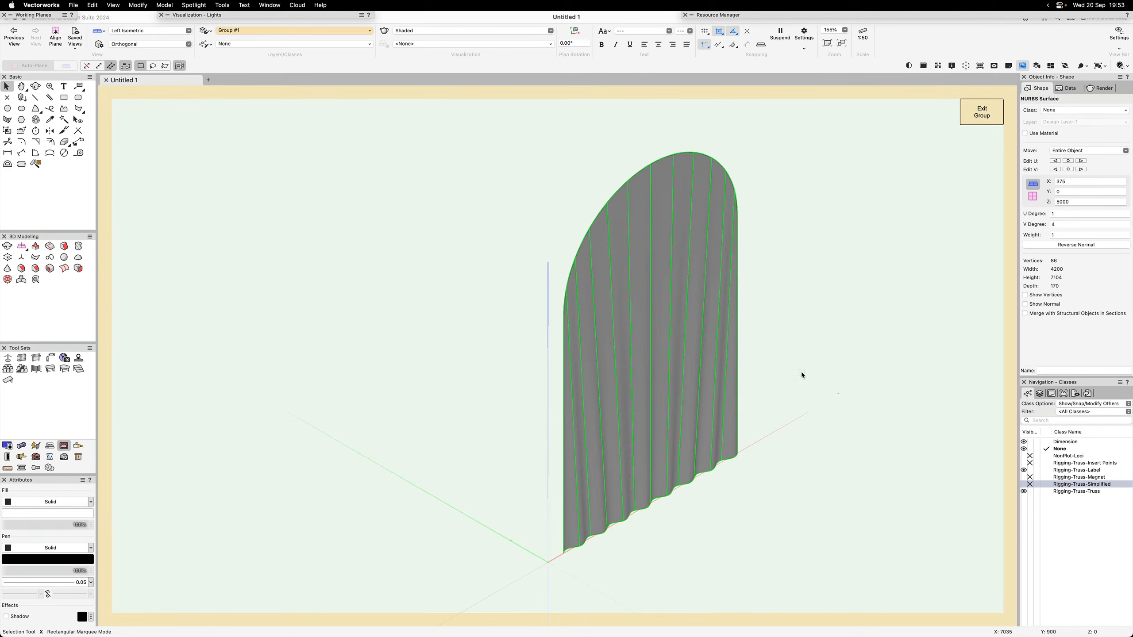
- Examine the lofted curtain's pleats from the front, both inside the group and against the truss arch
key("KP_2")
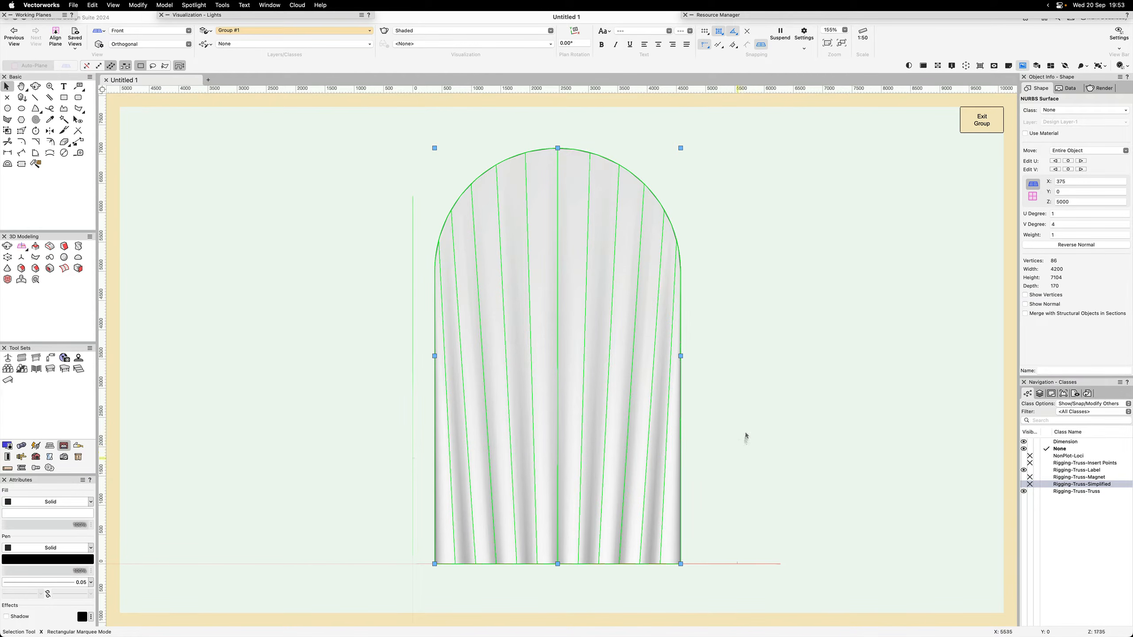
left_click(731, 435)
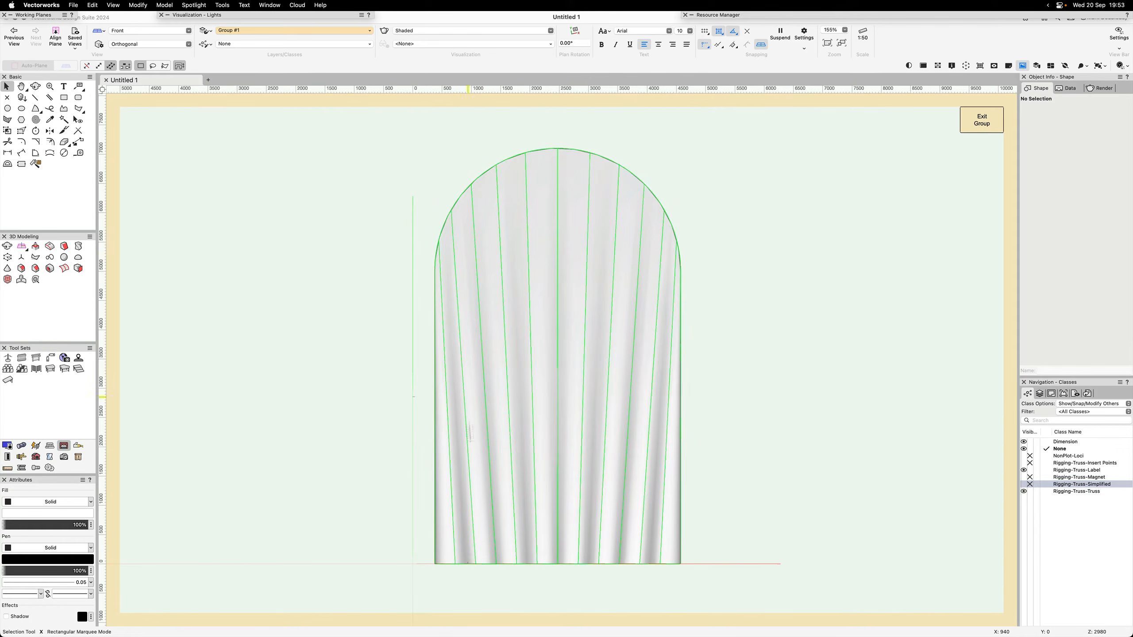
left_click(554, 274)
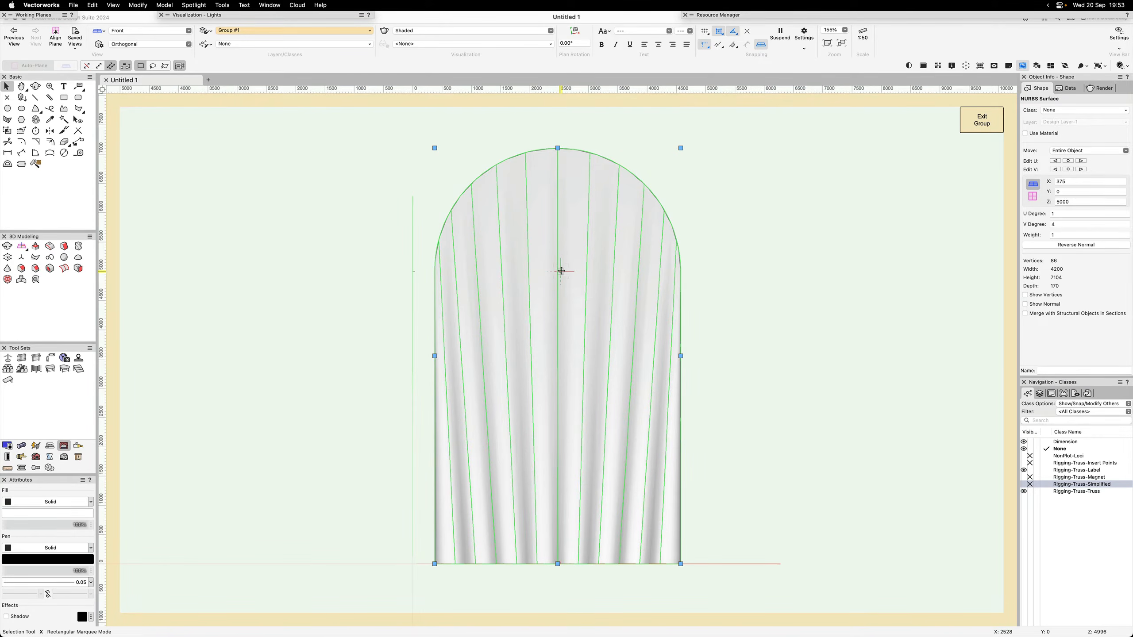
left_click(716, 215)
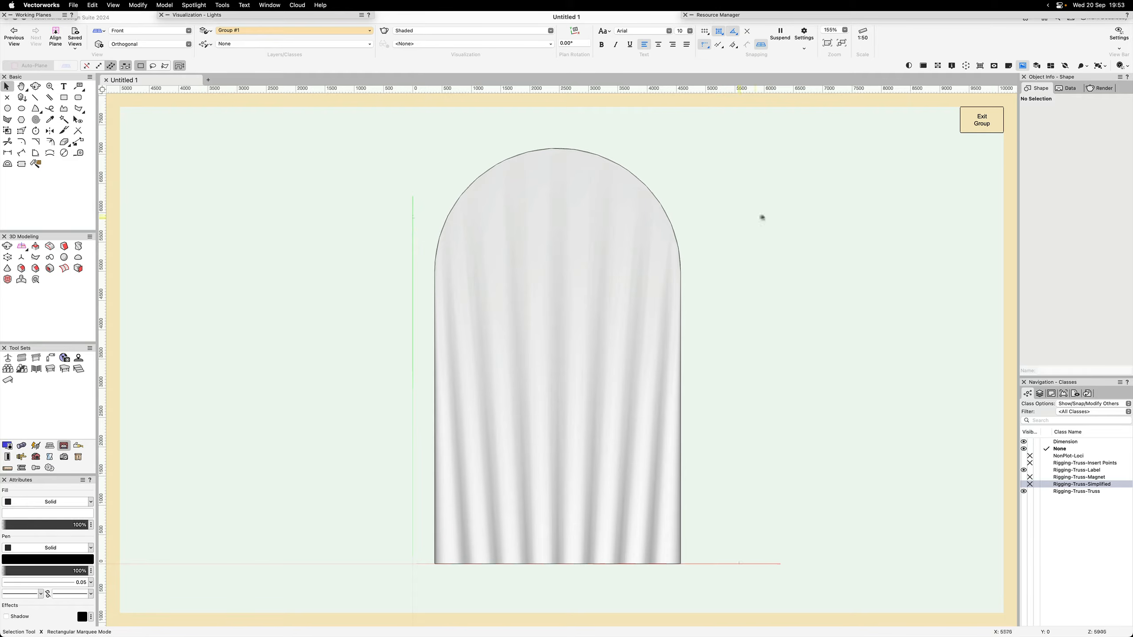
left_click(967, 129)
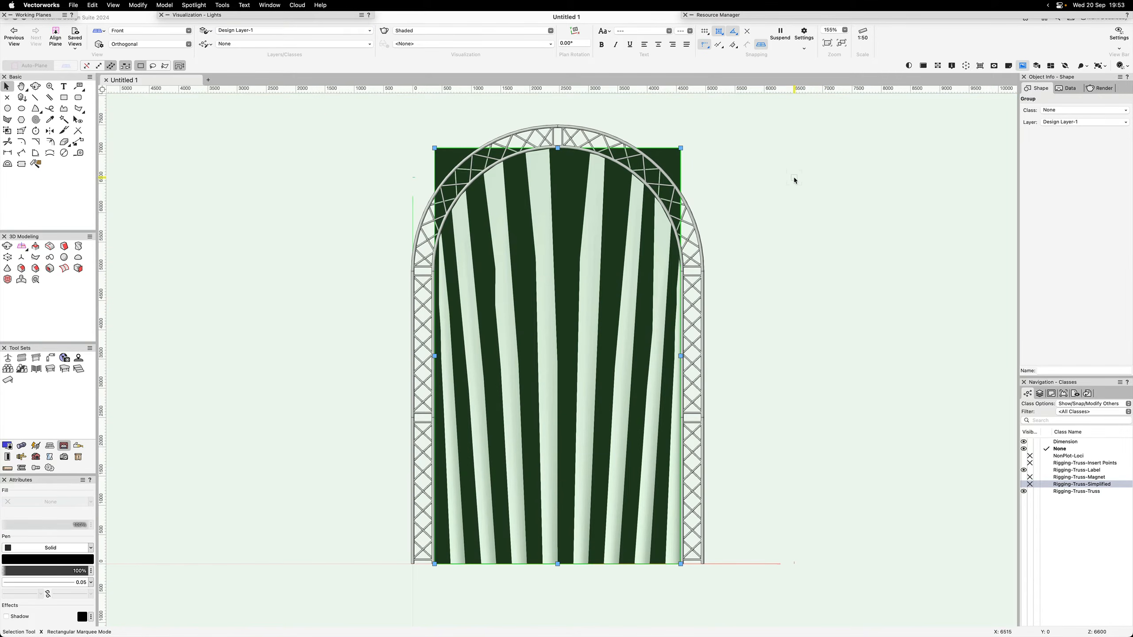
key("F5")
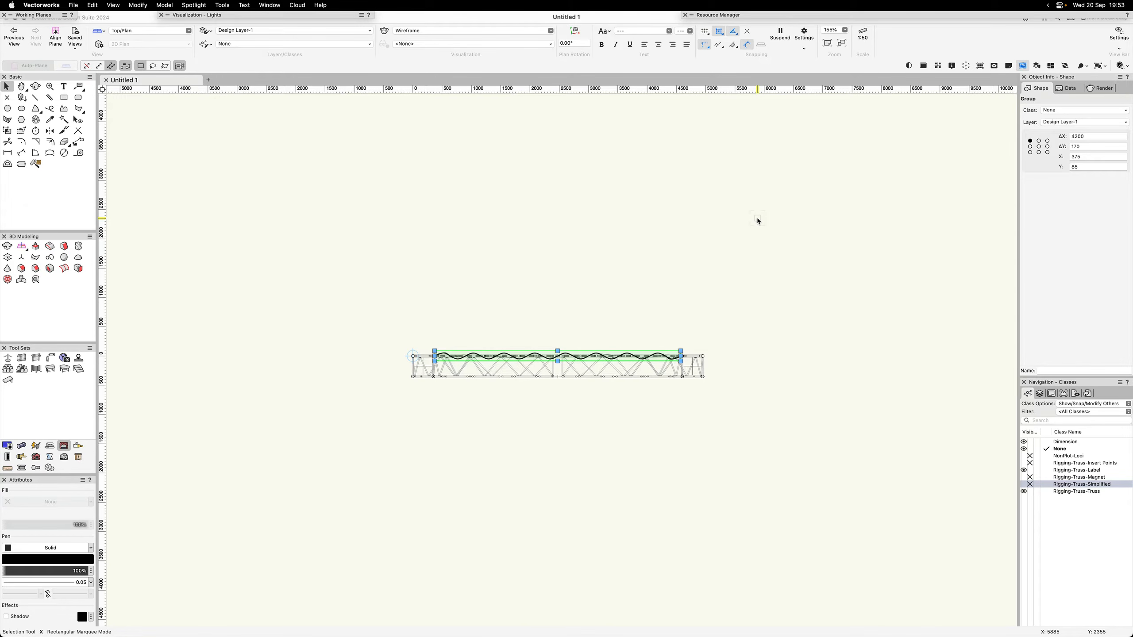
key("super+z")
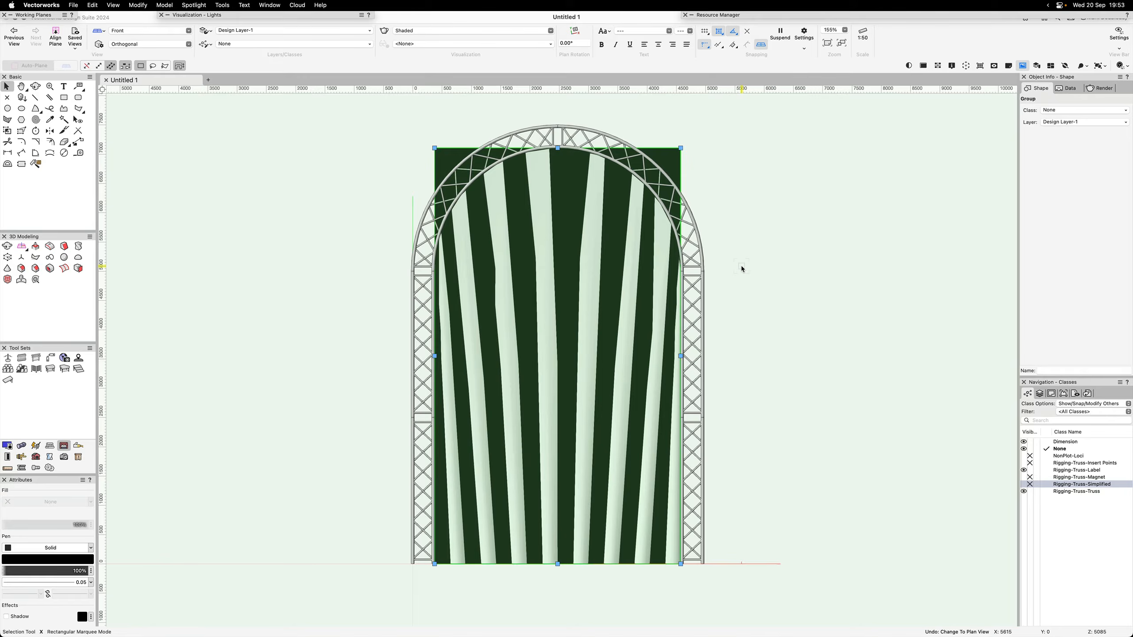
- Reopen the curtain group and display its contents from directly above in wireframe, with nothing selected
key("super+[")
left_click(645, 295)
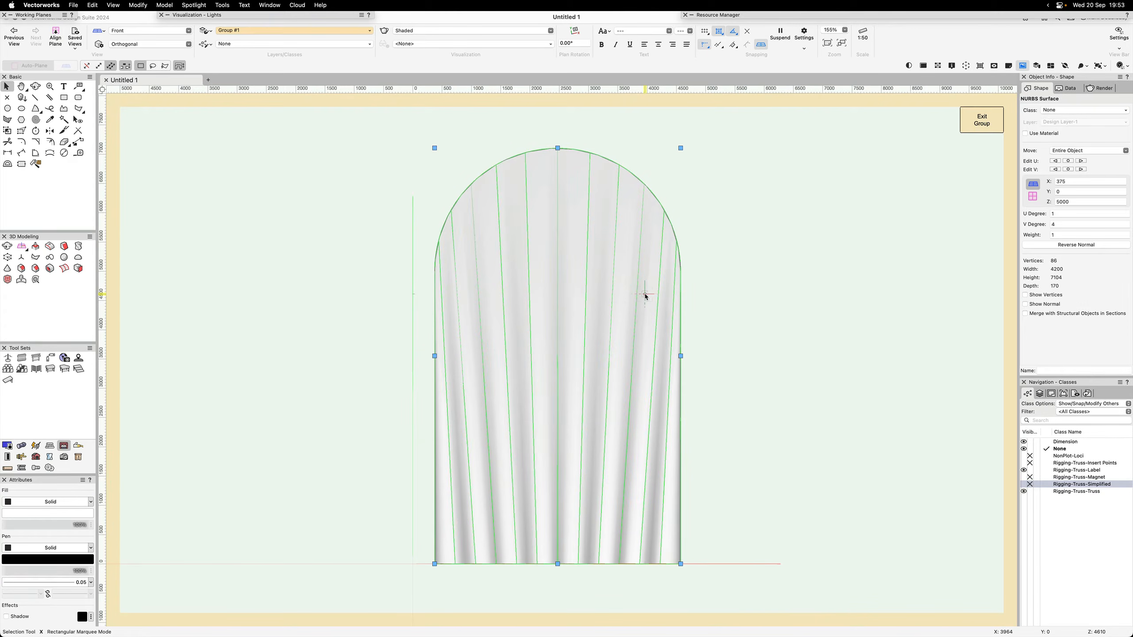
key("5")
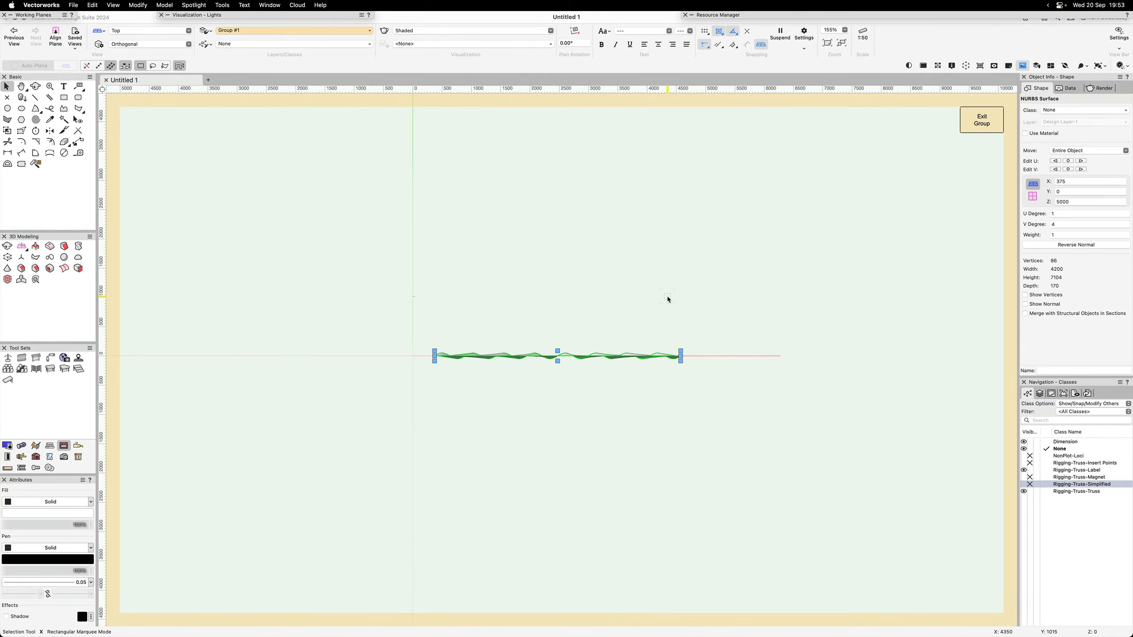
key("super+shift+w")
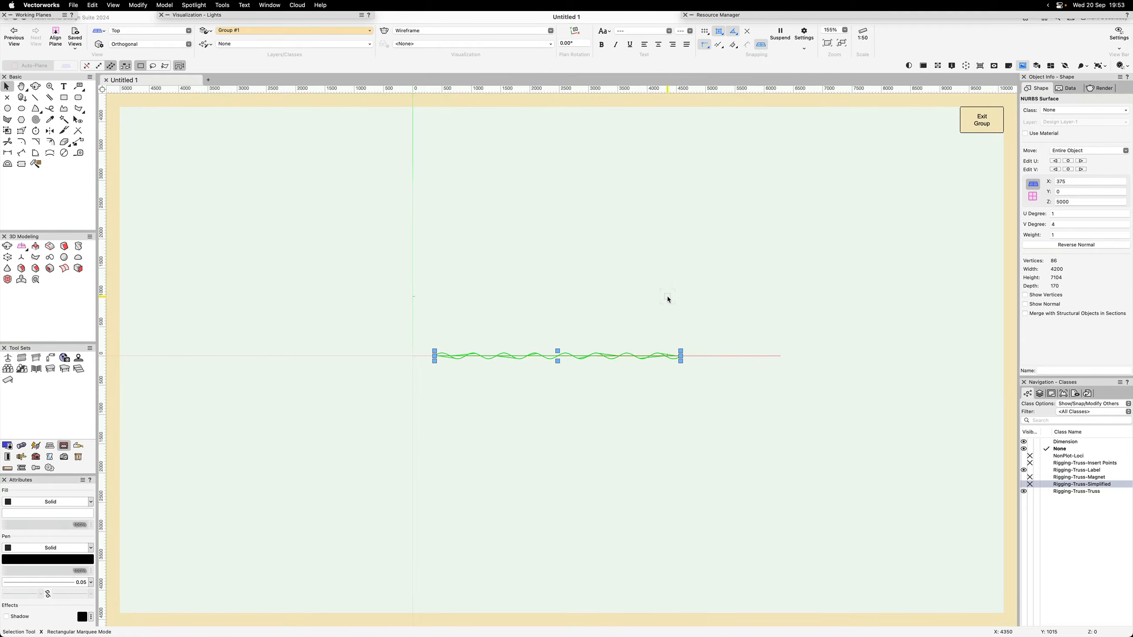
scroll(563, 309, "up", 3)
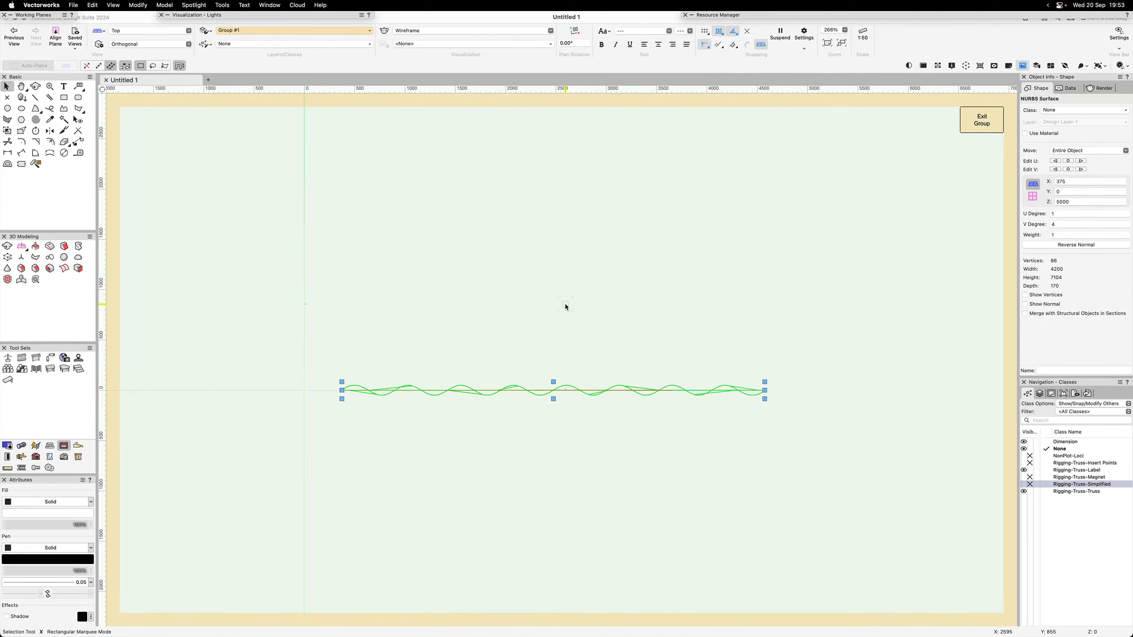
left_click(566, 306)
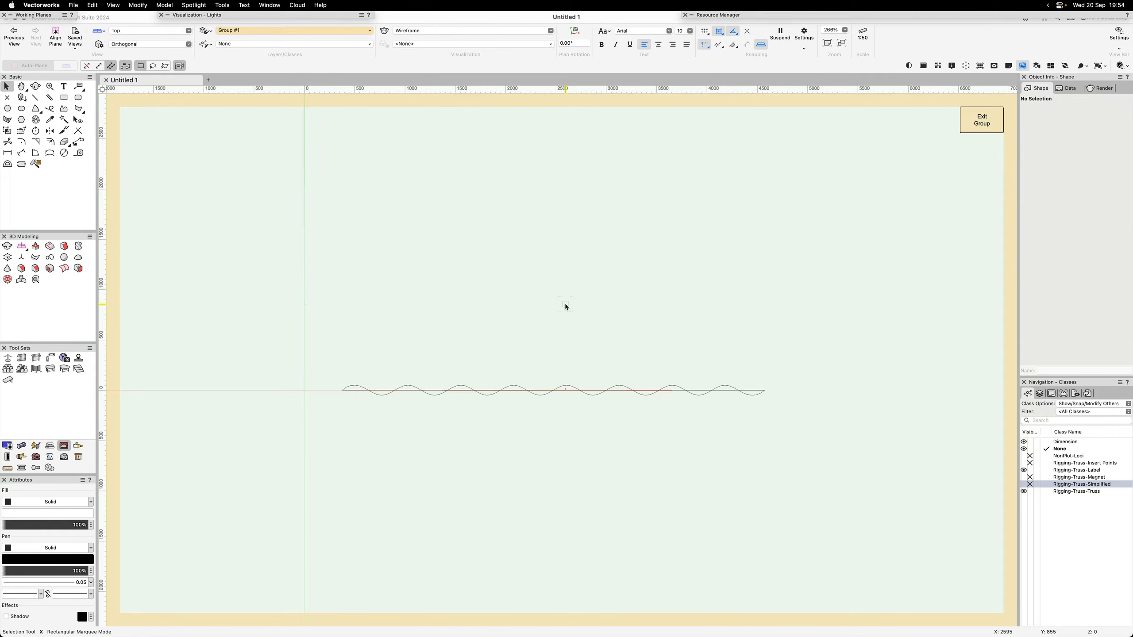
left_click(592, 390)
left_click(530, 329)
- Draw a horizontal line 4200 mm long behind the wavy curve in top view, aligned with the curve's two ends
left_click(36, 97)
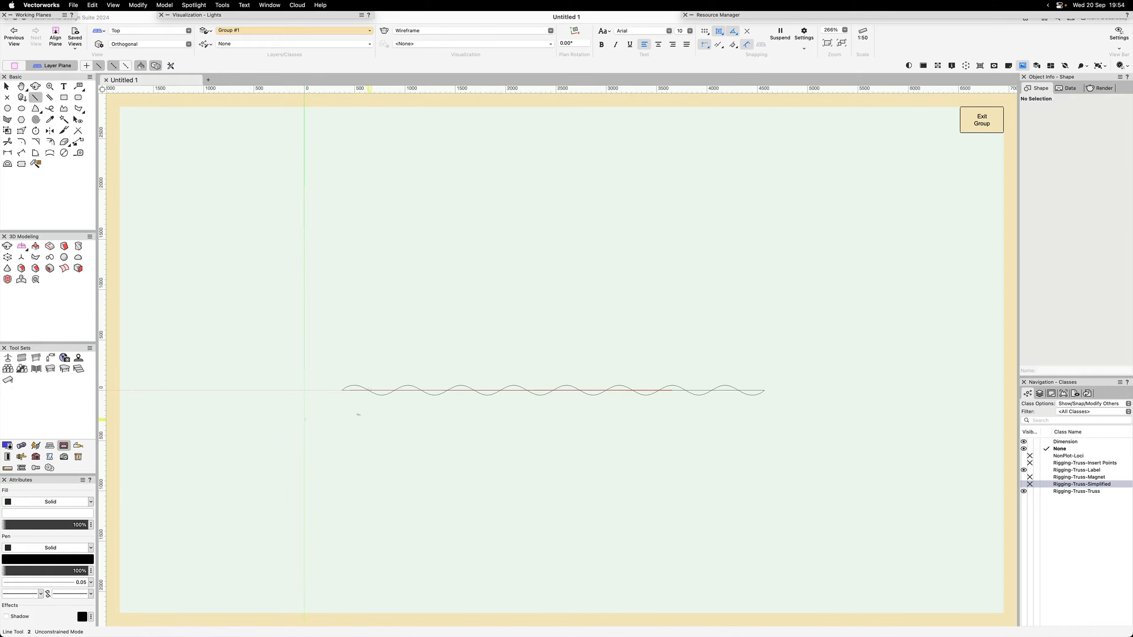
left_click(342, 329)
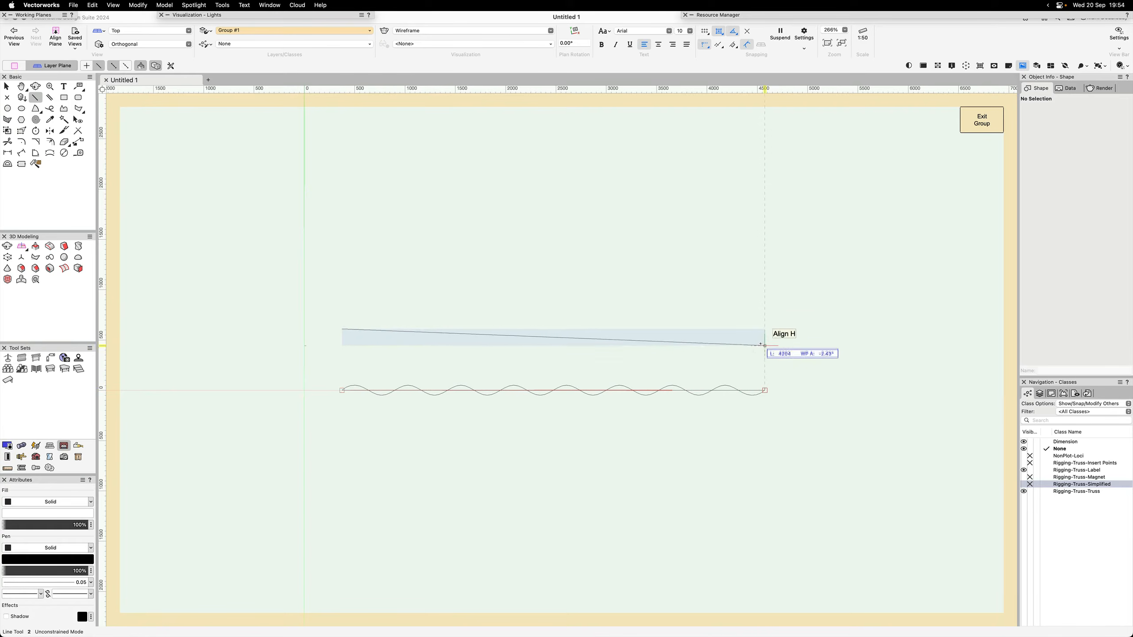
left_click(764, 329)
key("x")
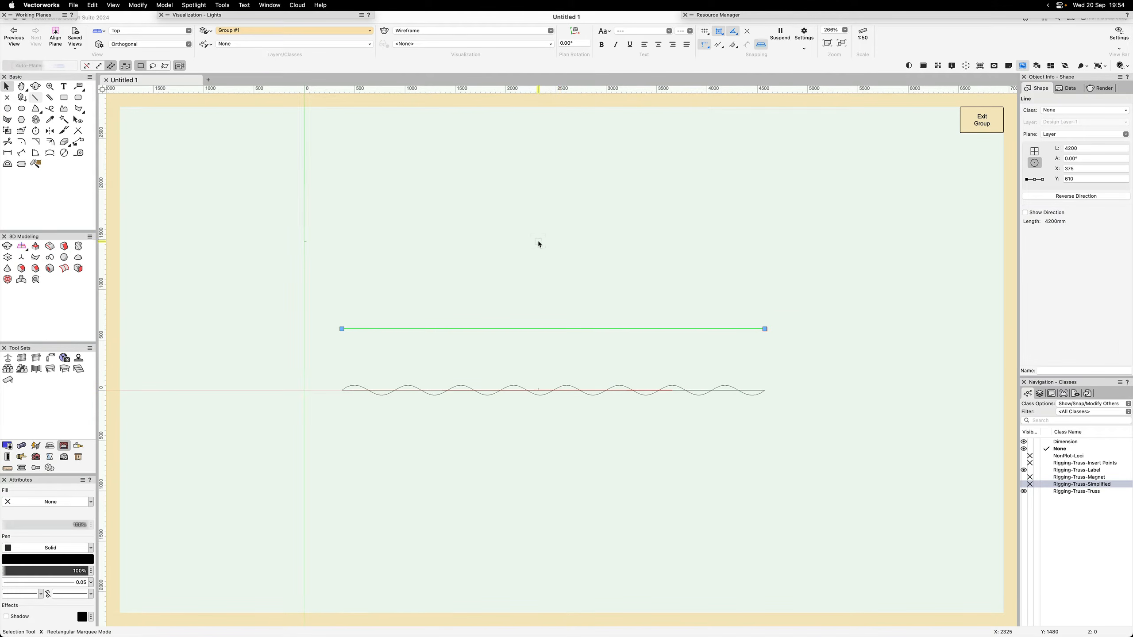
key("super+shift+p")
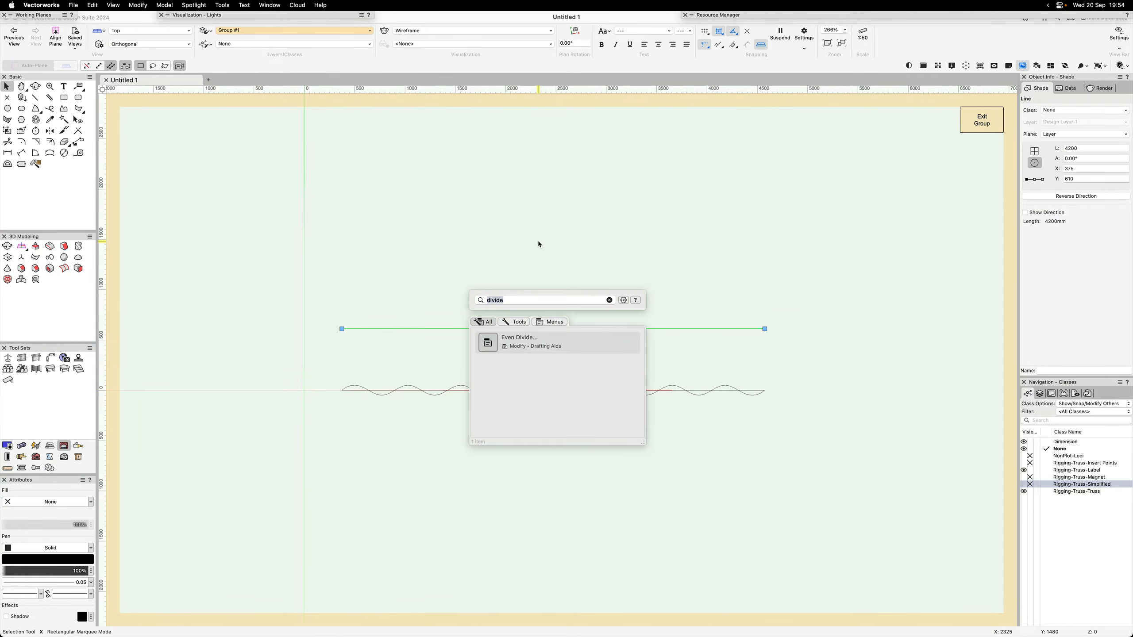
left_click(548, 352)
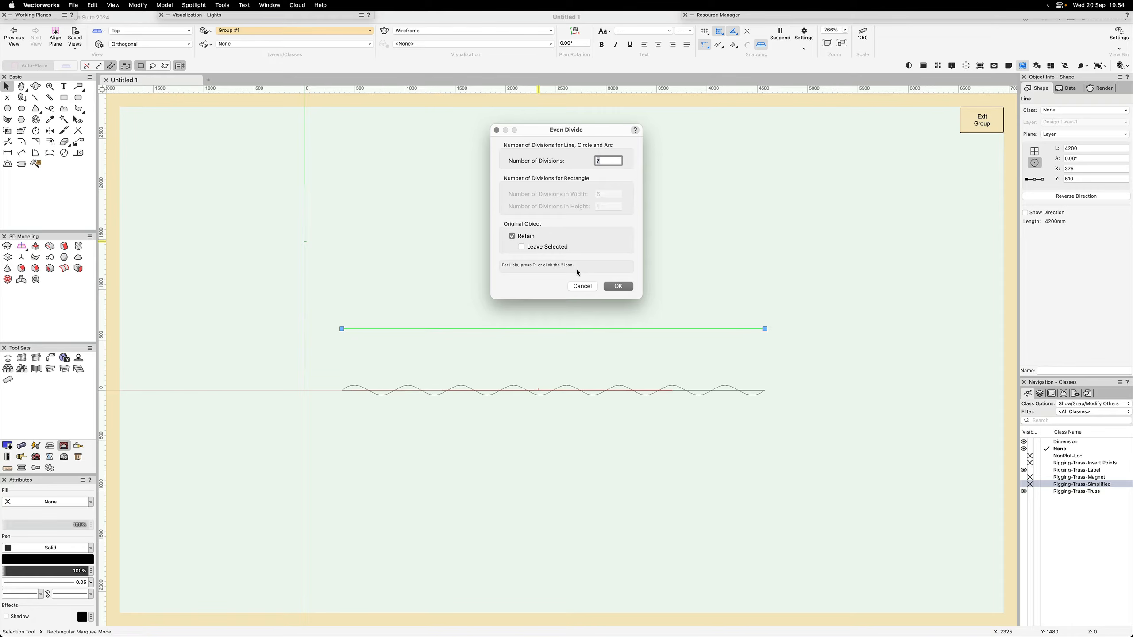
left_click(590, 286)
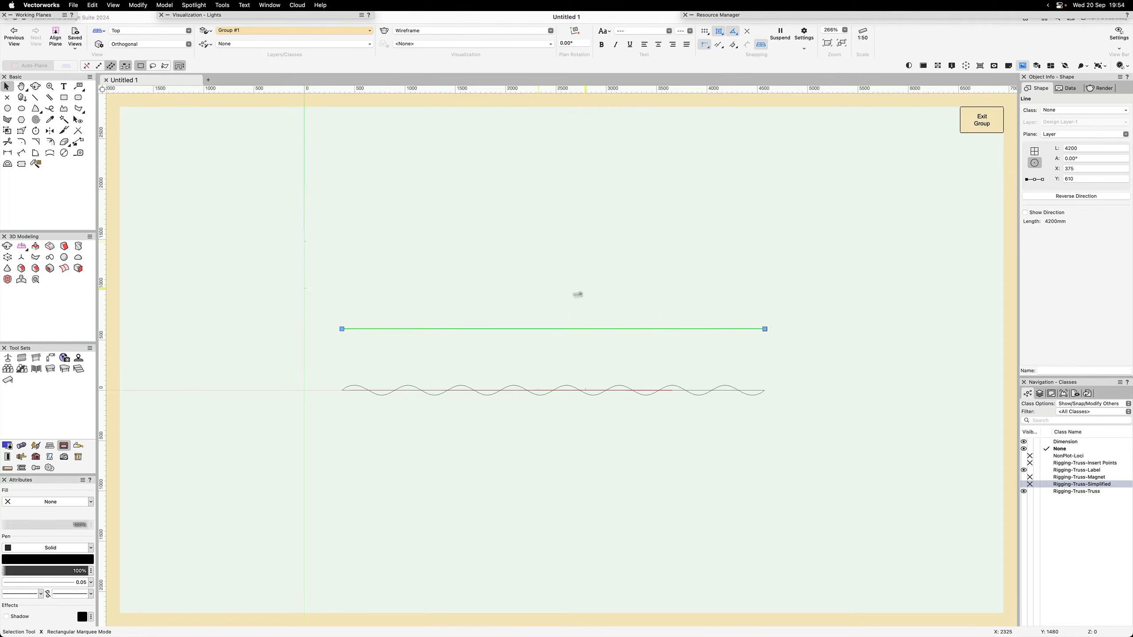
- Divide the 4200 mm line into 8 equal segments, placing loci instead of keeping the line
left_click(93, 5)
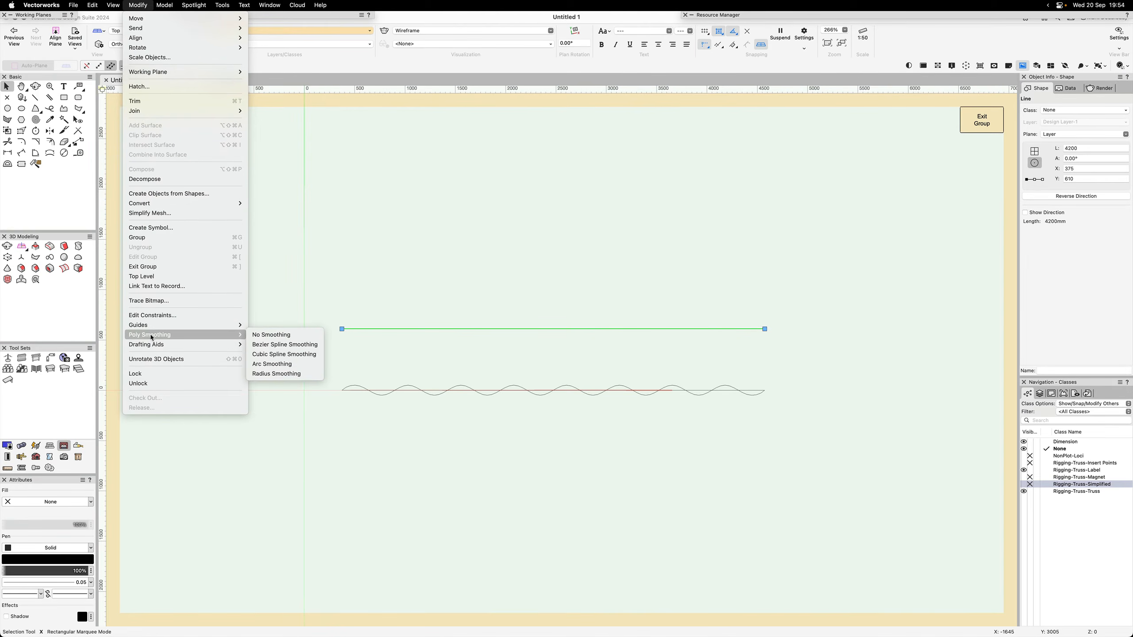
mouse_move(152, 344)
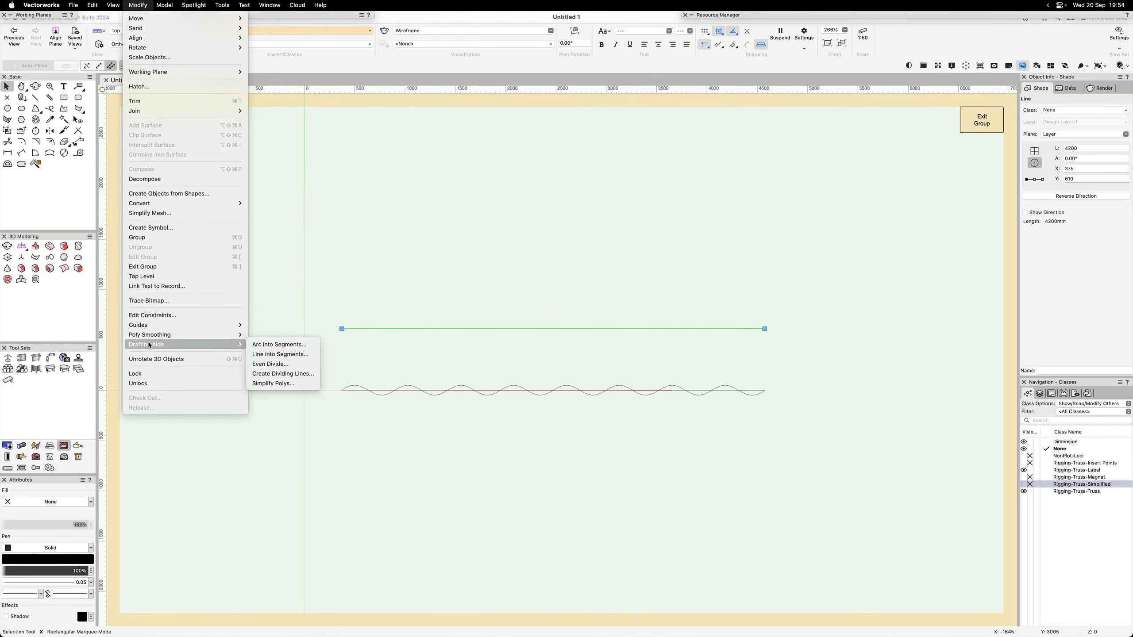
left_click(266, 354)
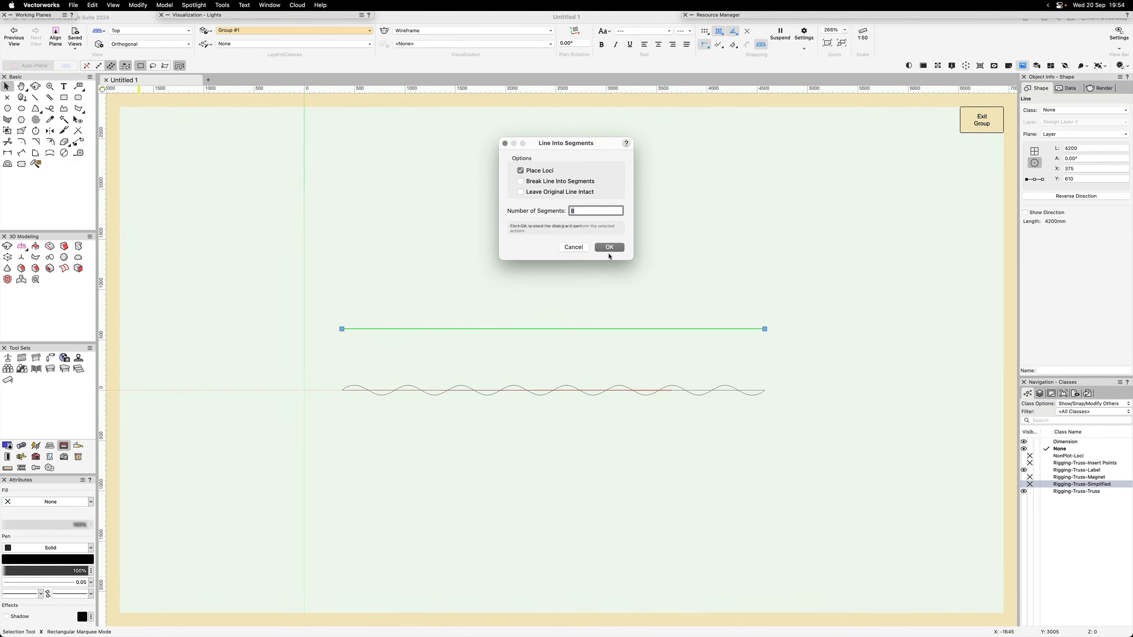
left_click(610, 248)
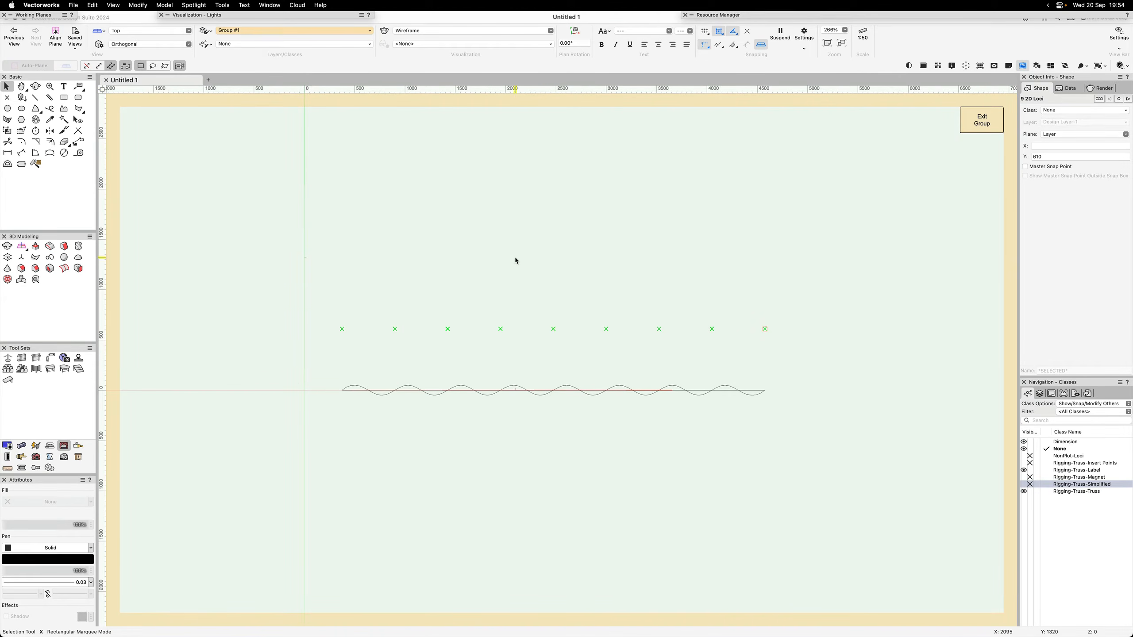
left_click(516, 260)
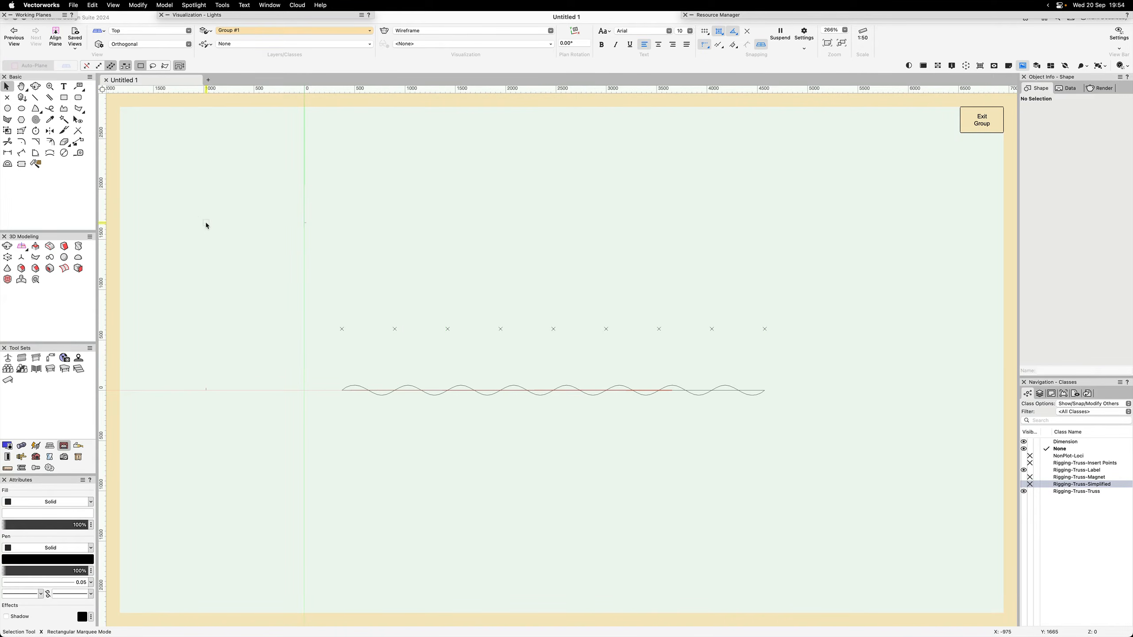
- Split both the arch and wavy curves with a vertical cut through the second locus, with the Split tool affecting all objects
key("l")
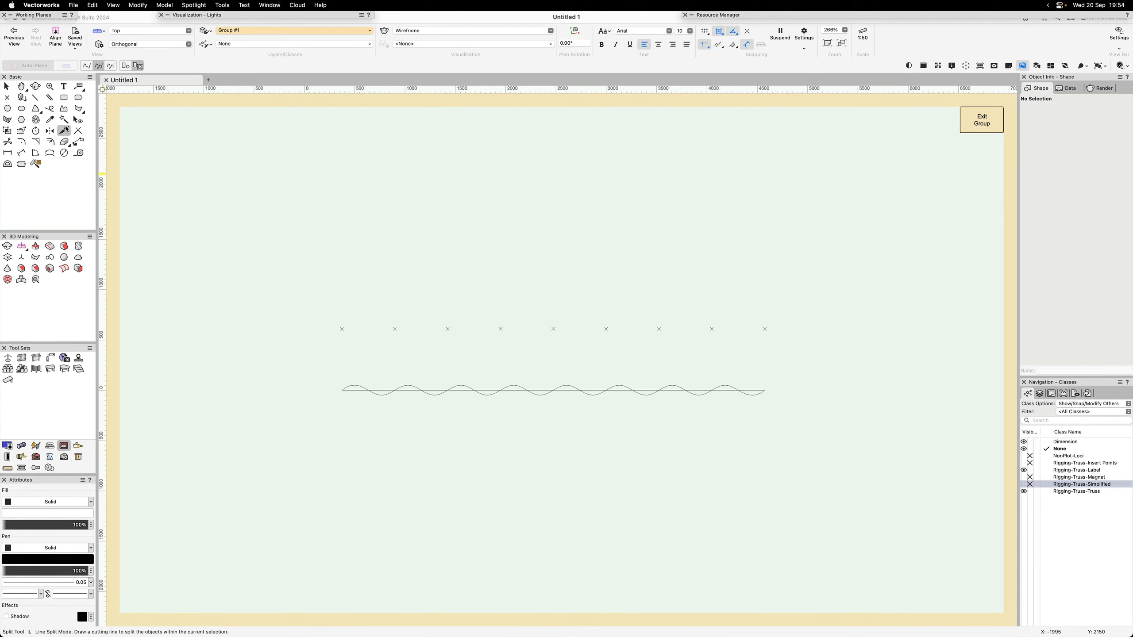
left_click(395, 329)
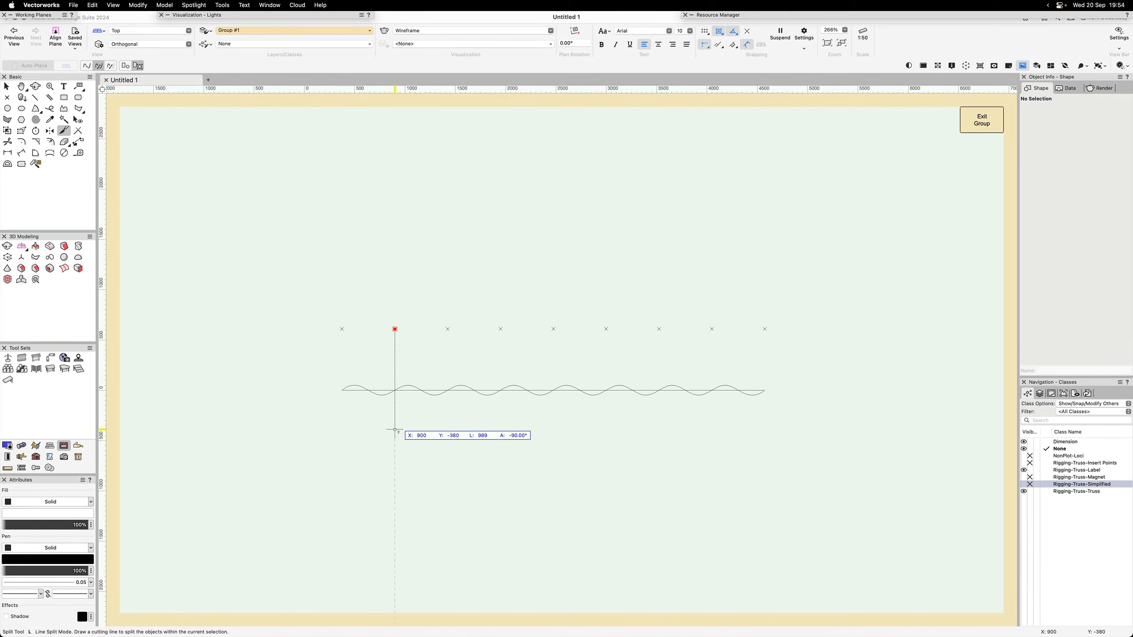
left_click(395, 443)
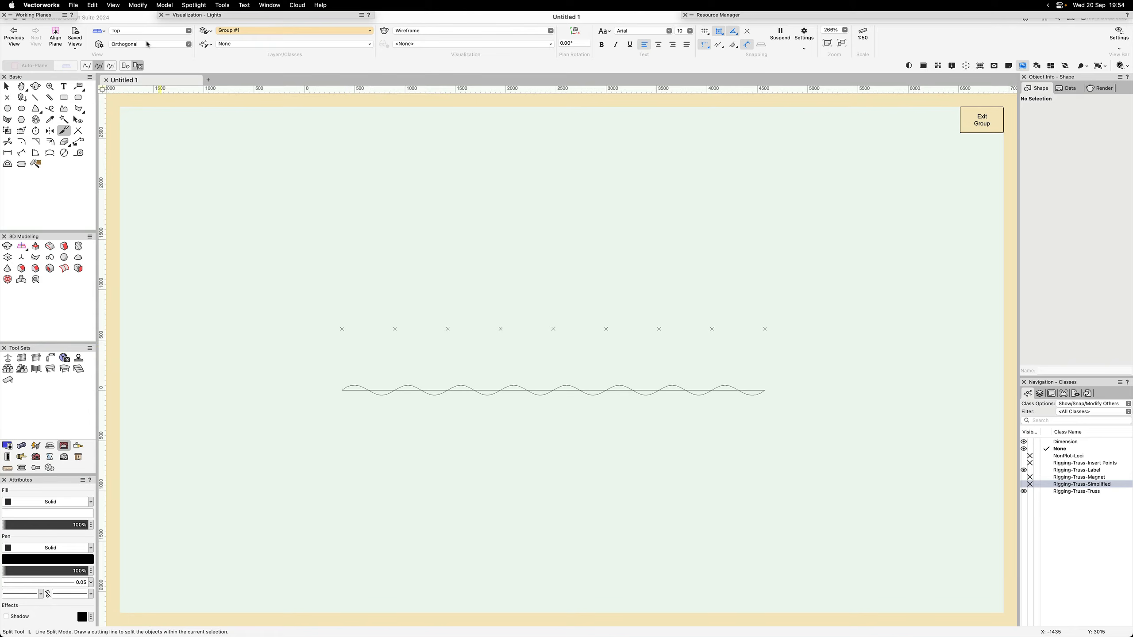
left_click(126, 66)
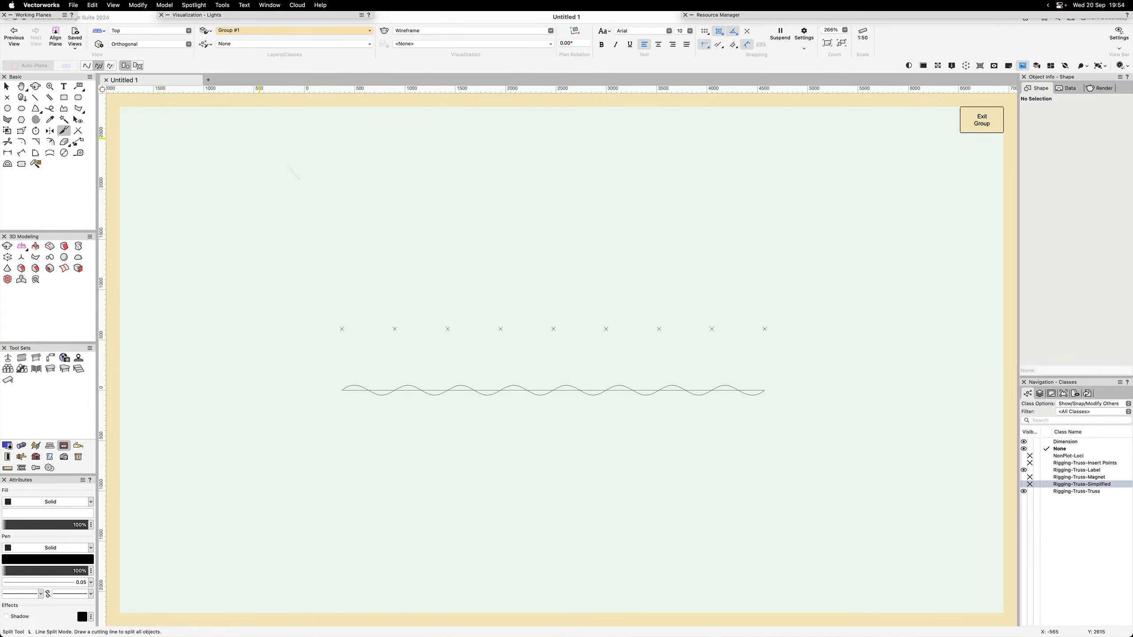
left_click(395, 329)
left_click(395, 435)
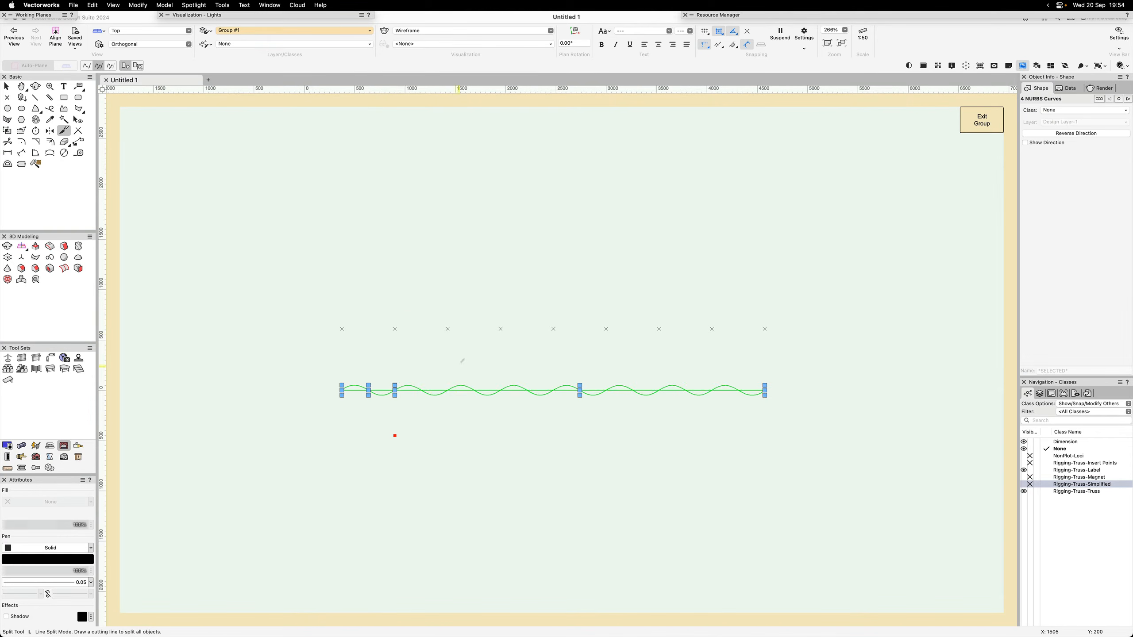
- Split both curves with vertical cuts through the third and fourth loci
left_click(448, 328)
left_click(448, 444)
left_click(500, 329)
left_click(500, 411)
left_click(553, 328)
left_click(545, 427)
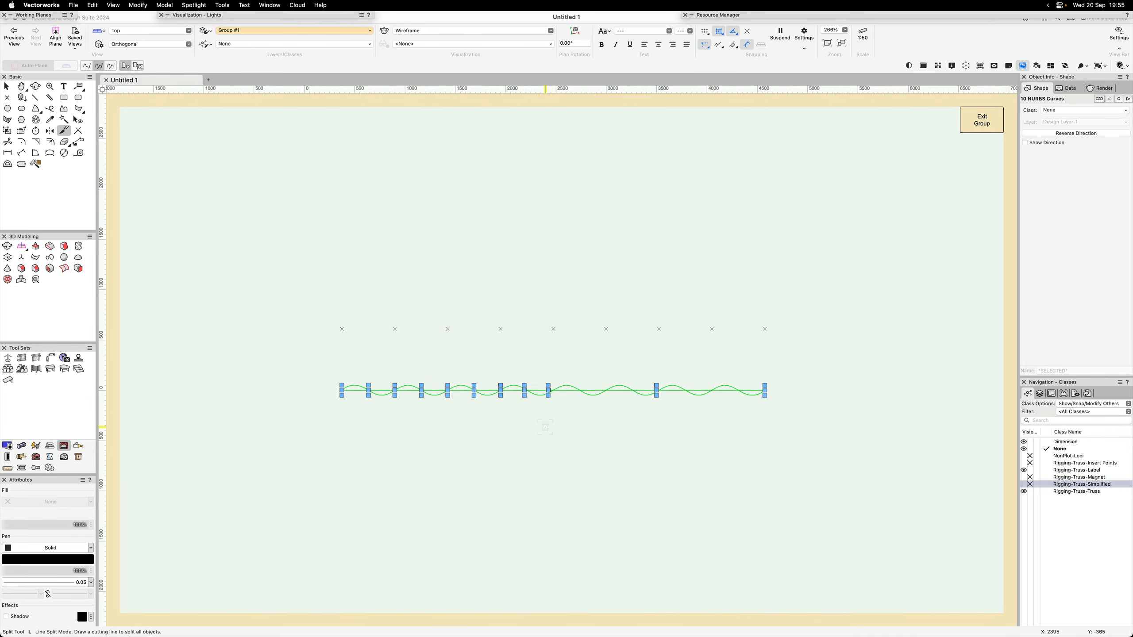
key("super+z")
- Split both curves with vertical cuts through the fifth, sixth, seventh and eighth loci
left_click(553, 328)
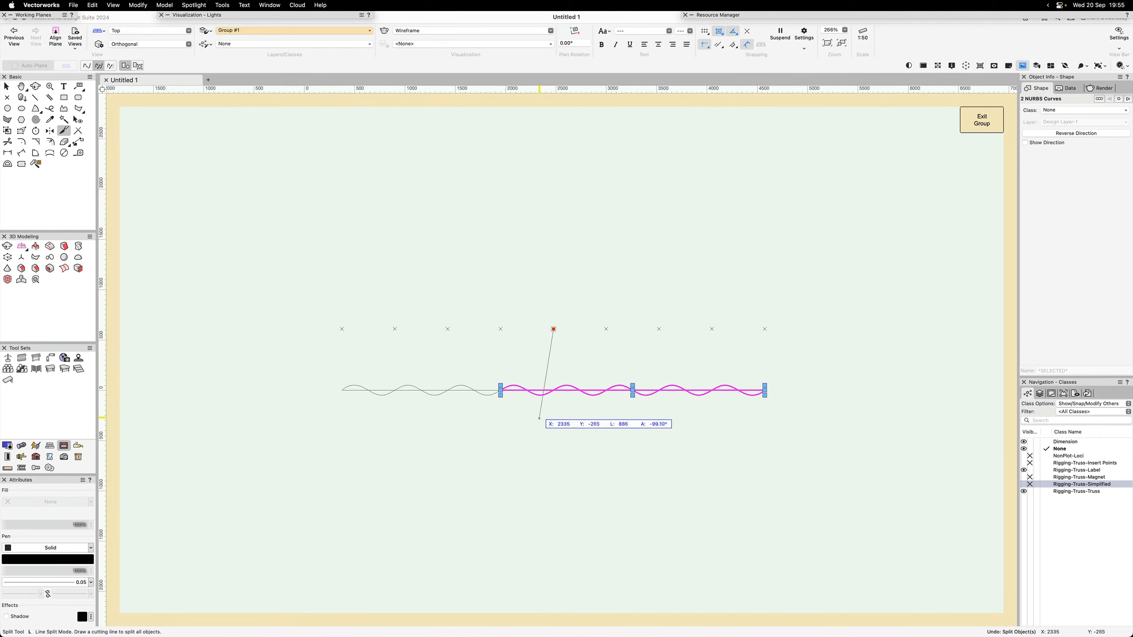
left_click(553, 427)
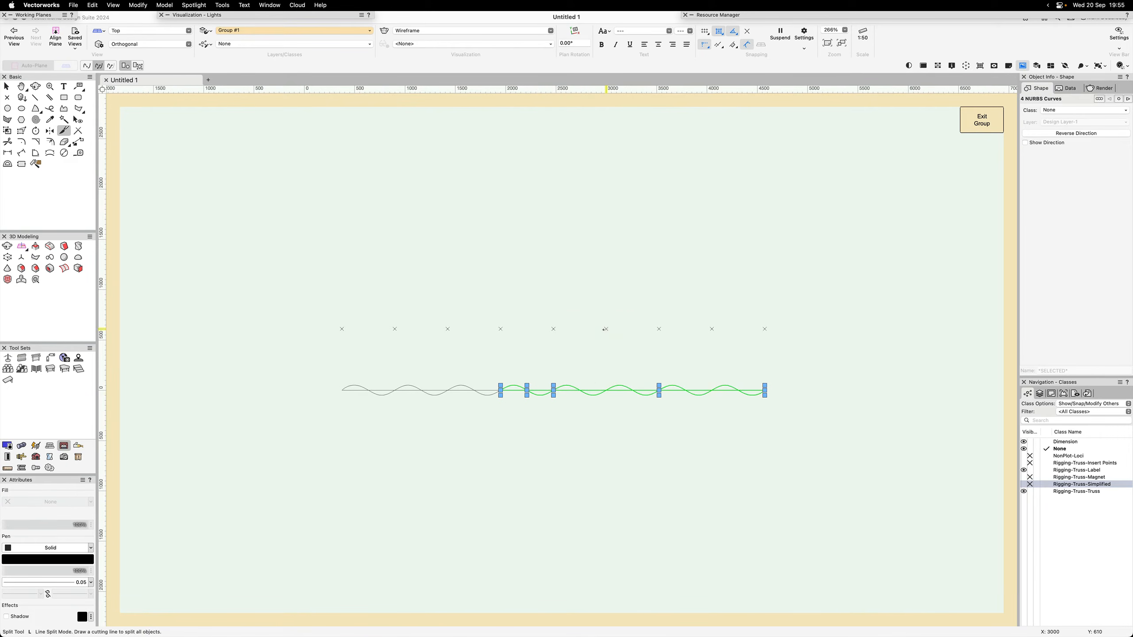
left_click(606, 329)
left_click(606, 429)
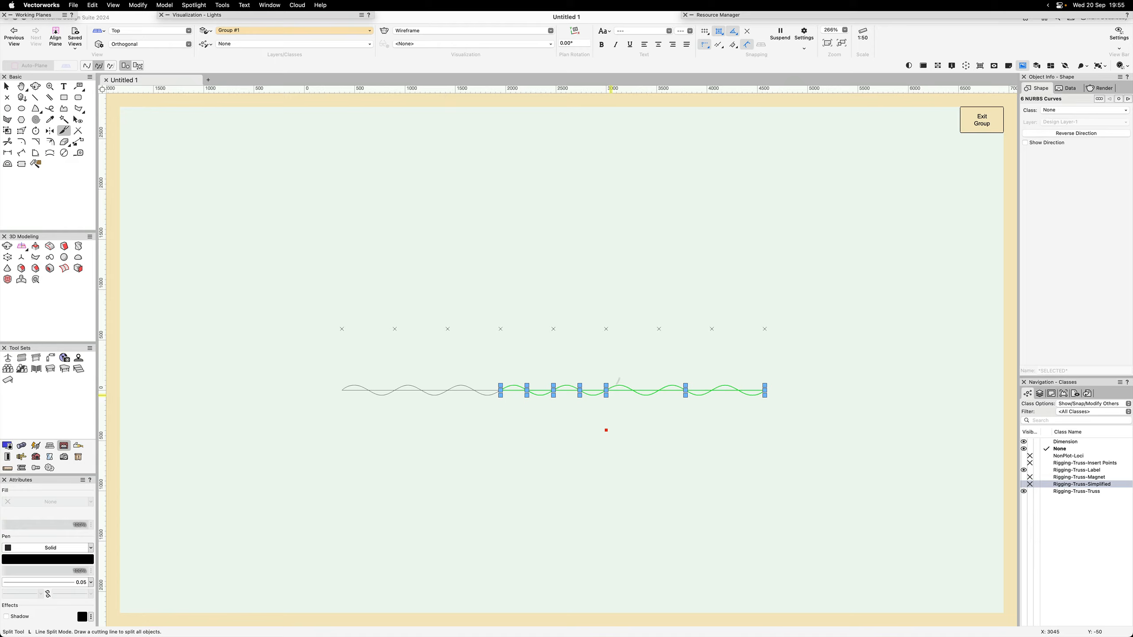
left_click(659, 329)
left_click(659, 438)
left_click(712, 329)
left_click(712, 432)
- Delete the whole row of loci behind the wavy curve
key("x")
left_click_drag(301, 274, 793, 351)
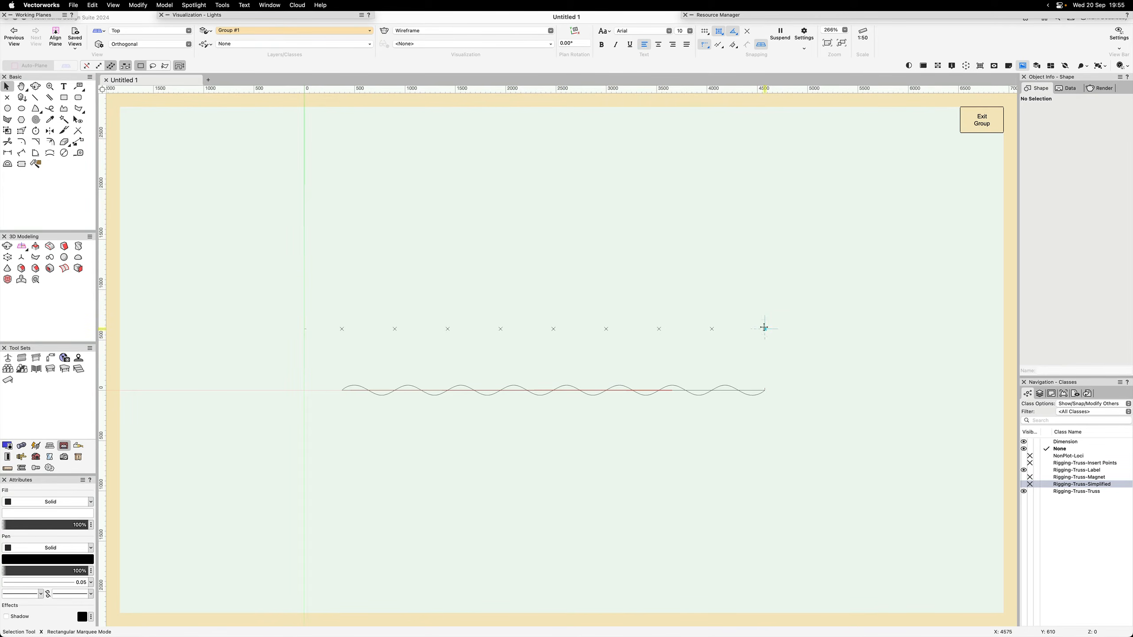
left_click_drag(322, 316, 799, 350)
key("Delete")
- In Left Isometric view, loft a No Rail surface between the first arch segment and first wavy segment, with Keep Curves off
key("KP_1")
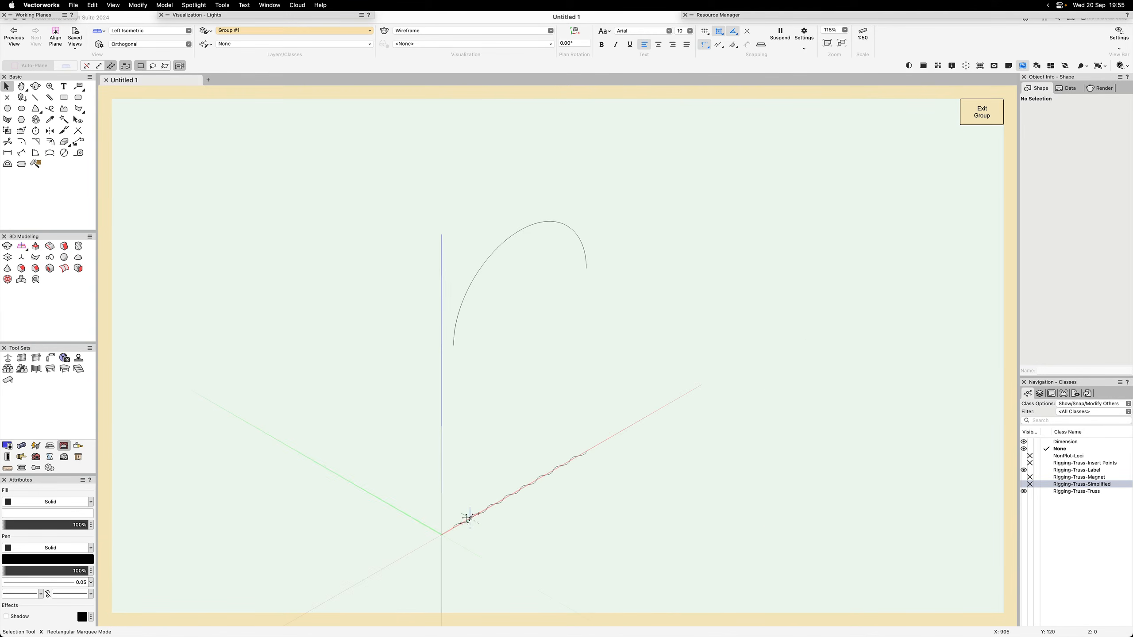
scroll(468, 518, "up", 4)
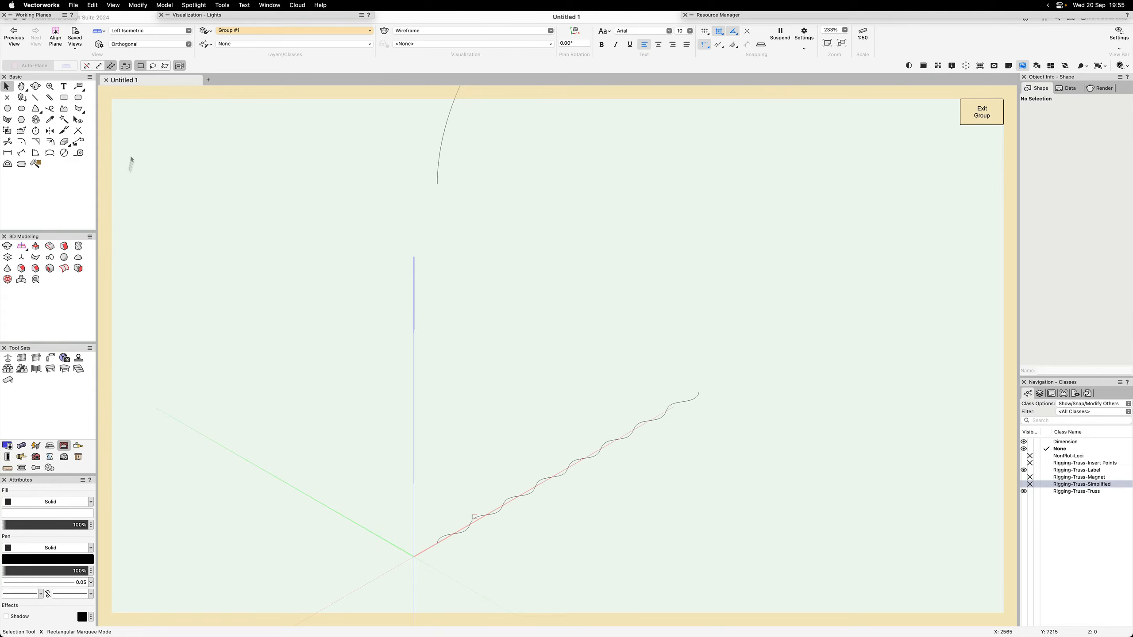
left_click(64, 268)
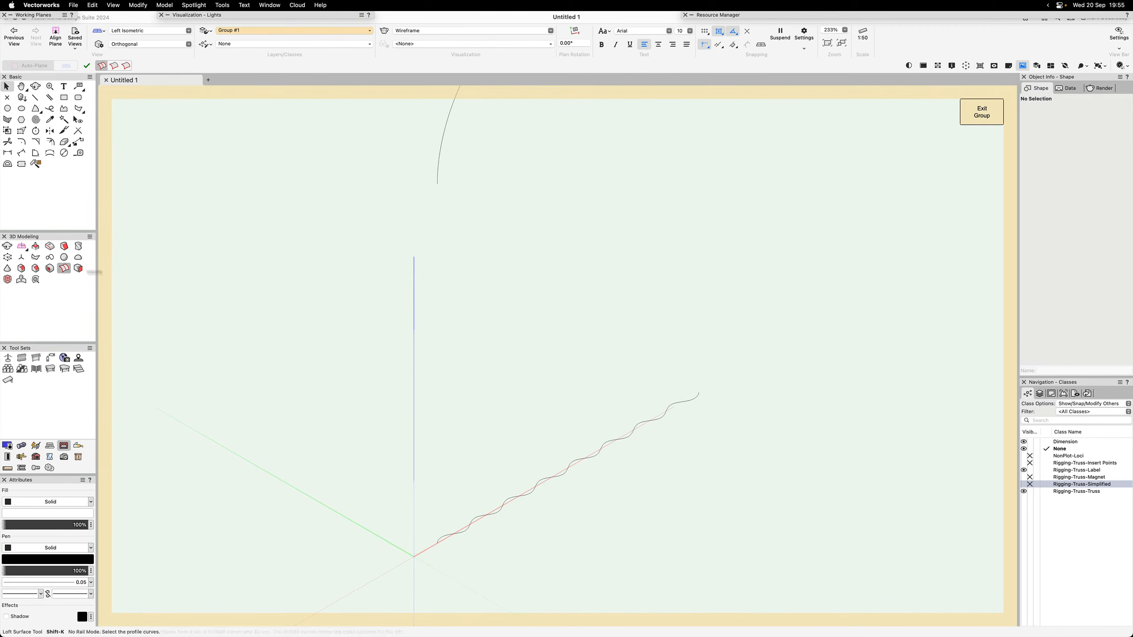
left_click(436, 179)
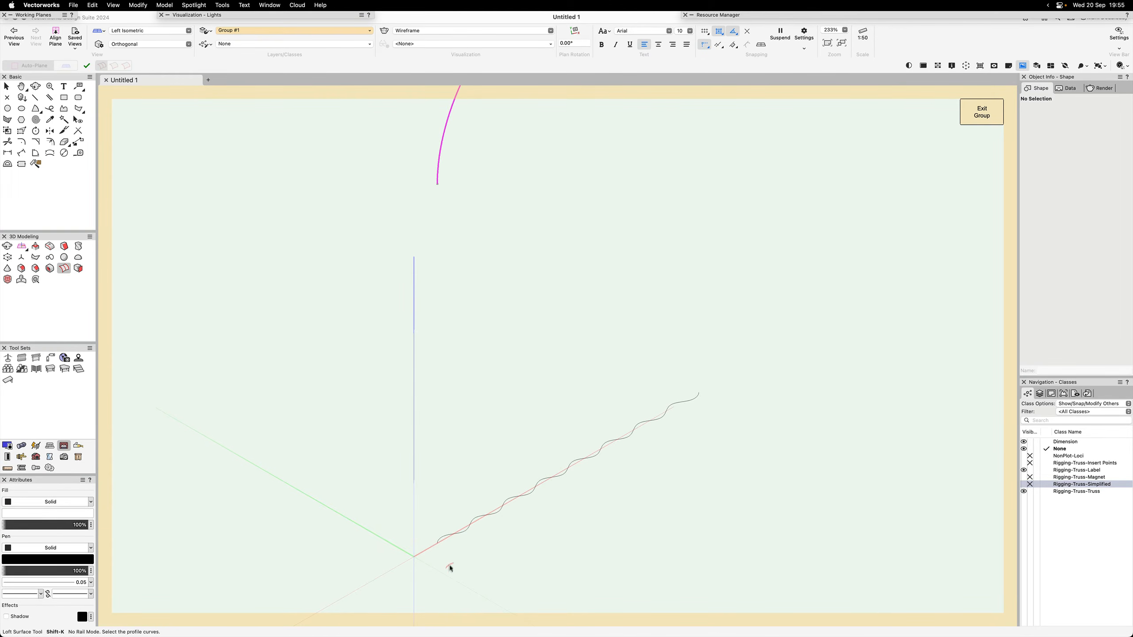
left_click(444, 541)
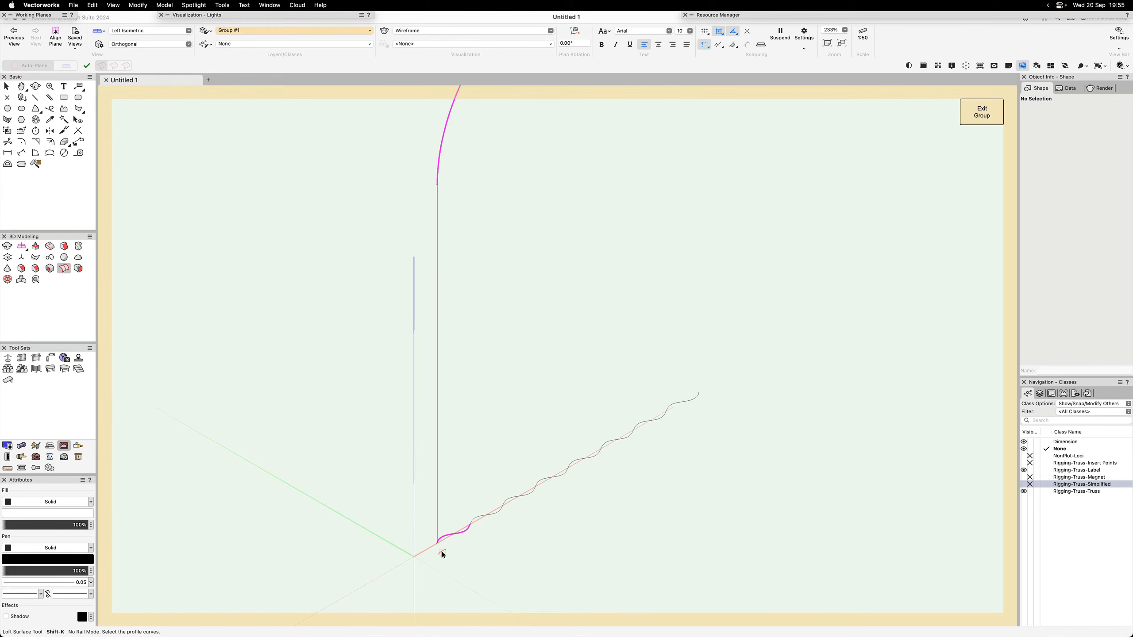
left_click(442, 552)
left_click(516, 277)
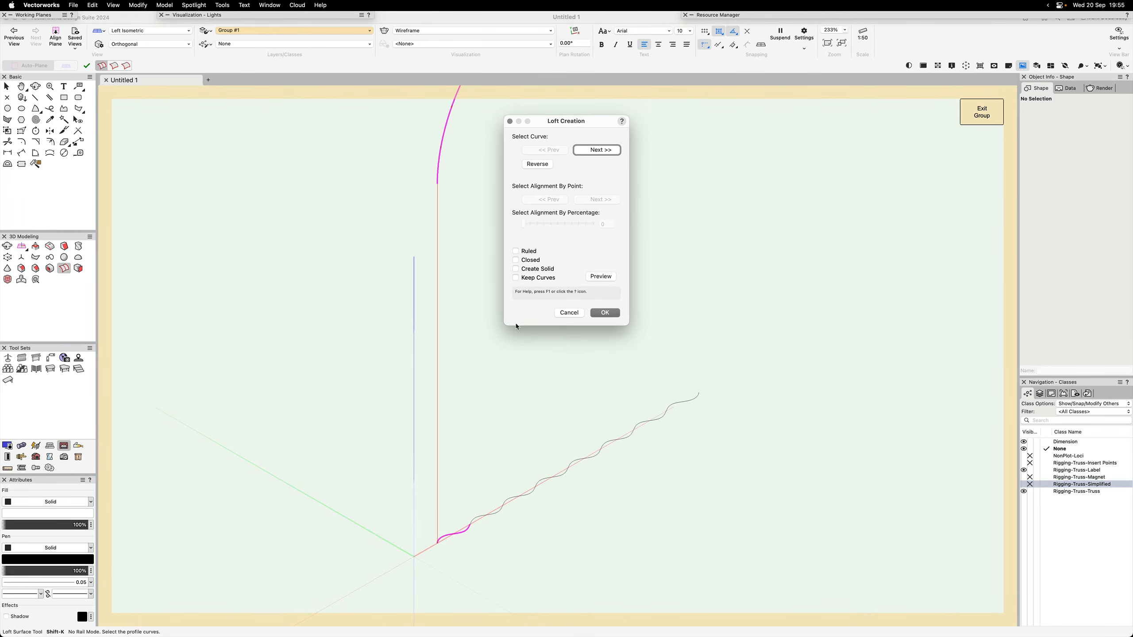
left_click(602, 313)
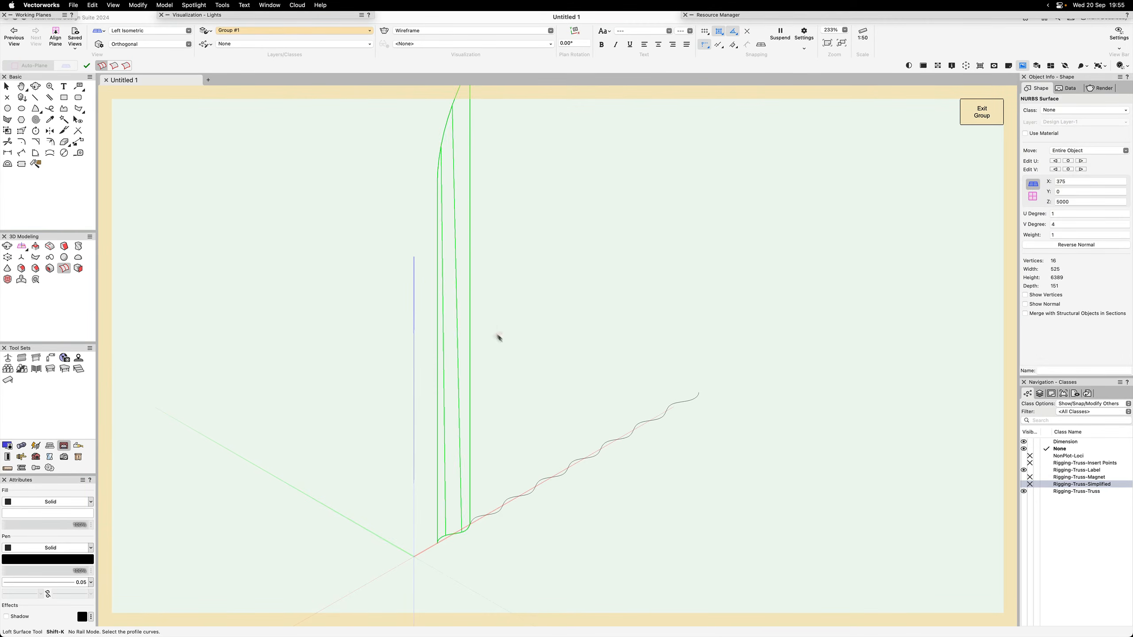
- Loft a NURBS surface between the second arch segment and the second wavy segment
key("space")
left_click_drag(539, 245, 493, 393)
left_click(430, 203)
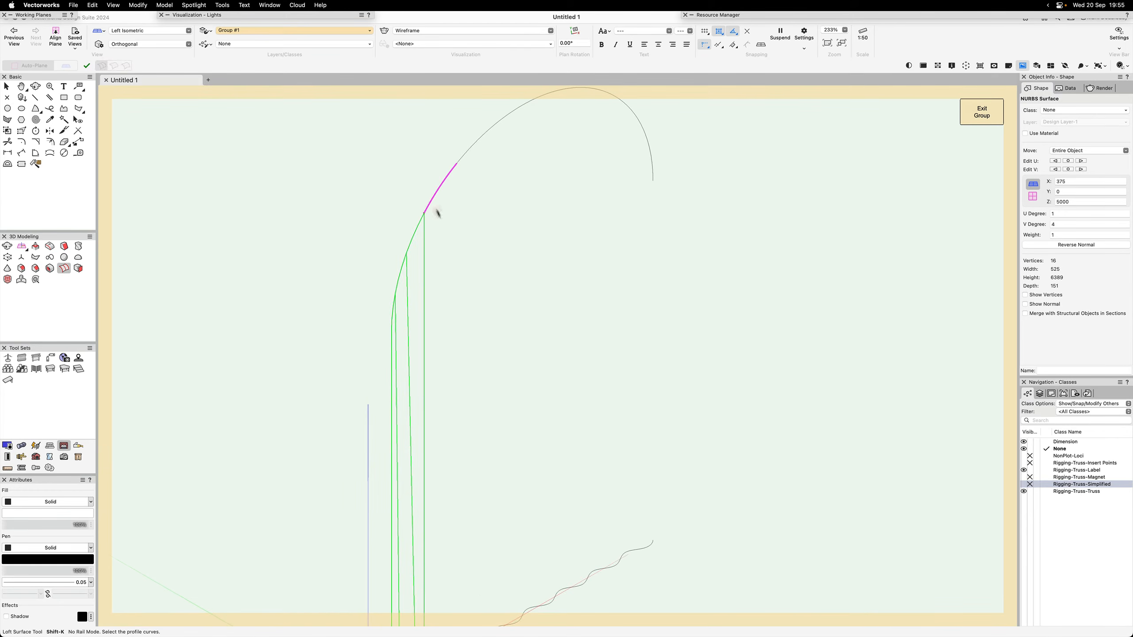
key("space")
left_click_drag(519, 540, 533, 356)
left_click(464, 481)
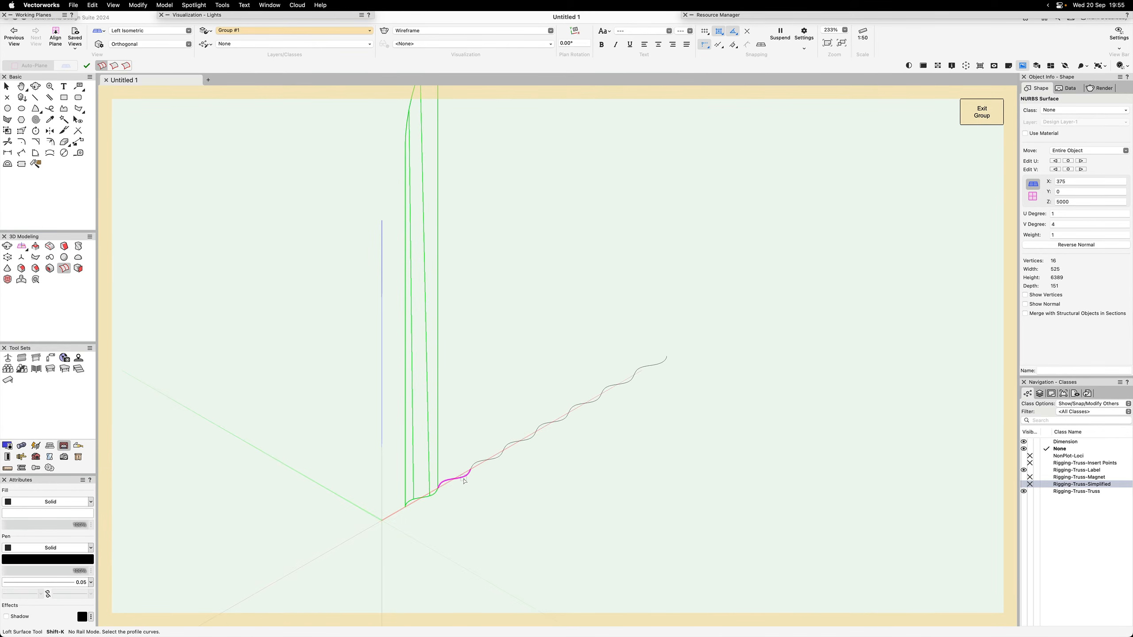
left_click(459, 482)
left_click(449, 483)
key("Return")
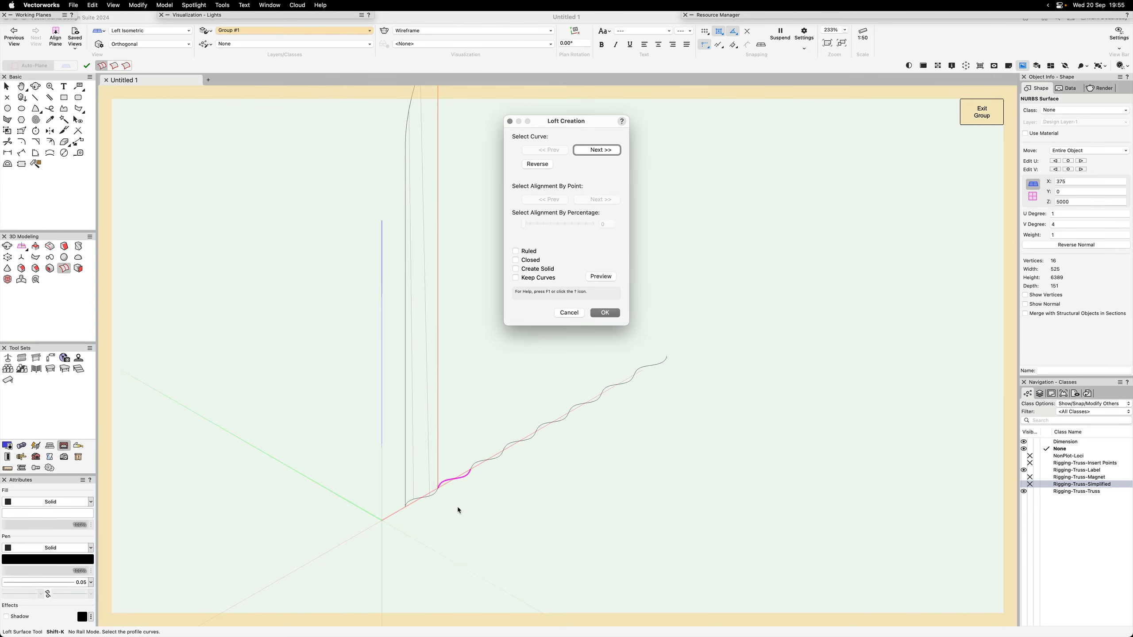
left_click(605, 313)
- Loft a NURBS surface between the third arch segment and the third wavy segment
scroll(495, 391, "down", 1)
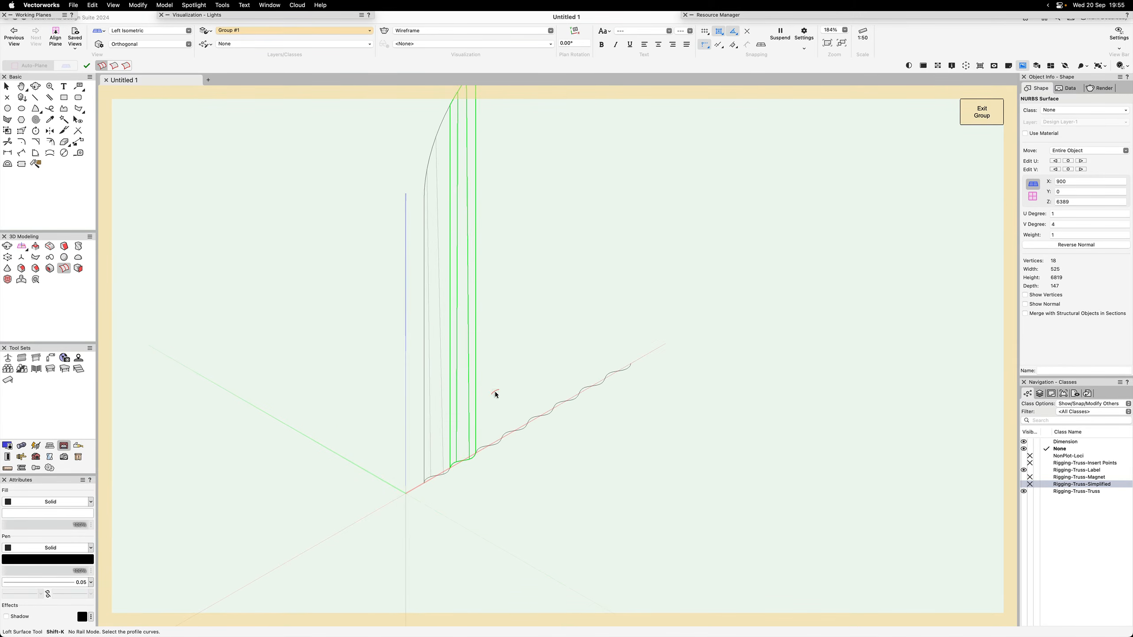
key("h")
left_click_drag(503, 177, 476, 381)
left_click(465, 258)
key("space")
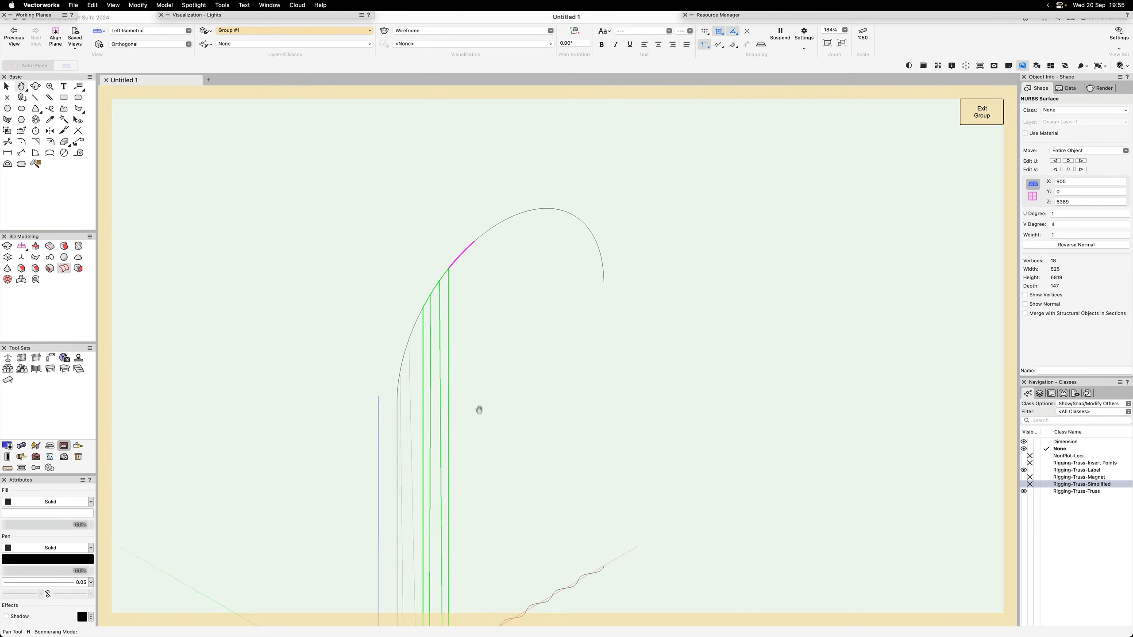
left_click_drag(503, 490, 505, 316)
left_click(474, 474)
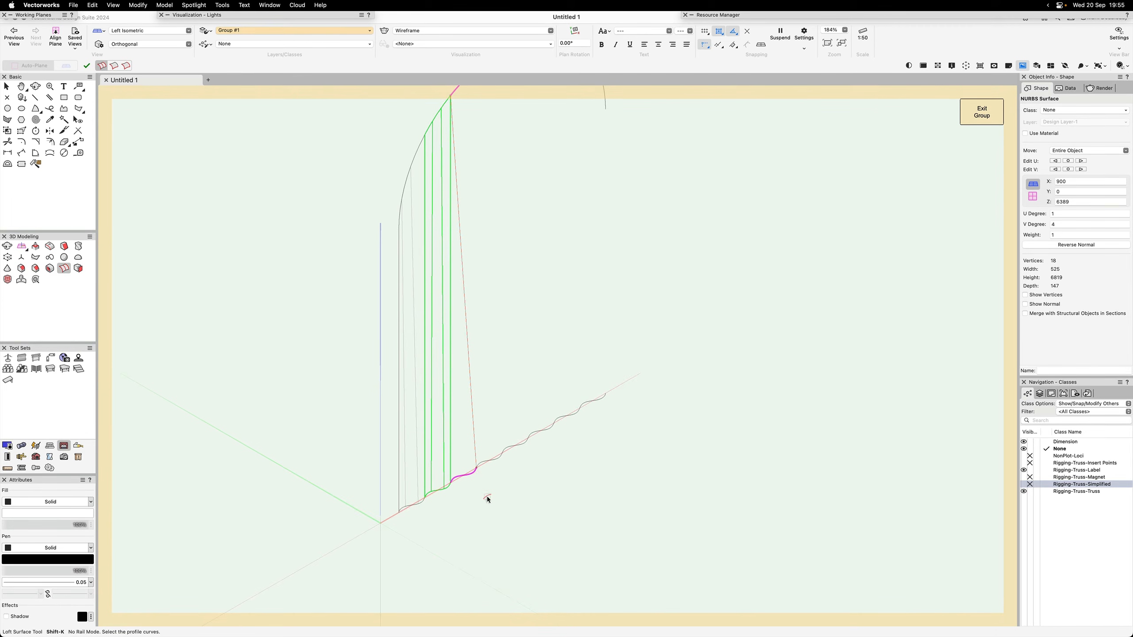
key("BackSpace")
left_click(454, 477)
key("BackSpace")
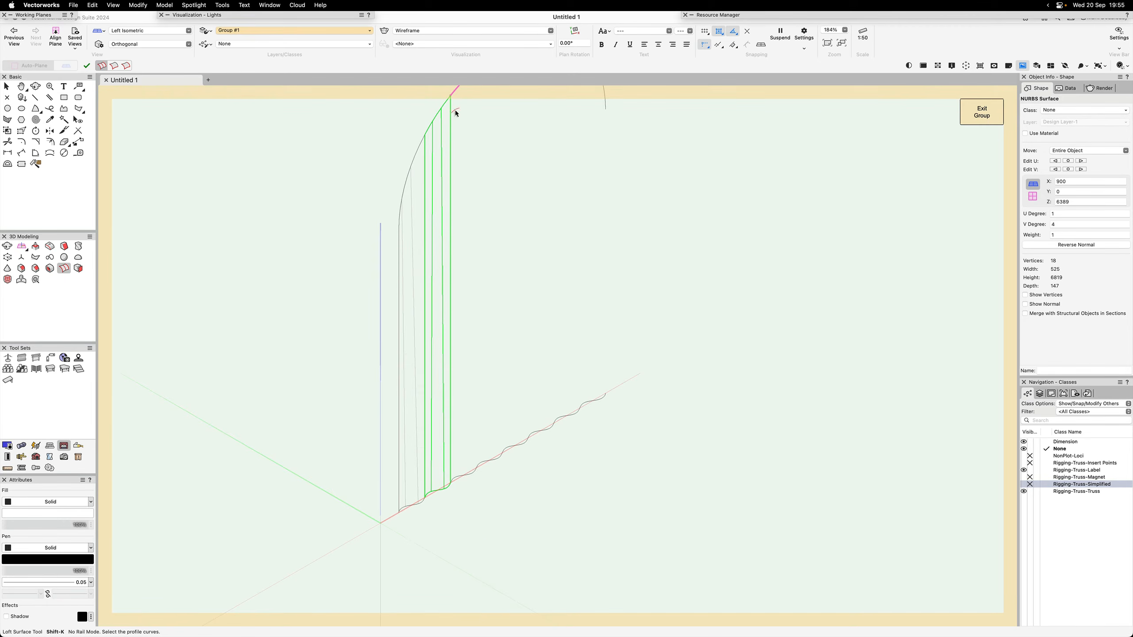
left_click(461, 468)
key("Return")
left_click(605, 313)
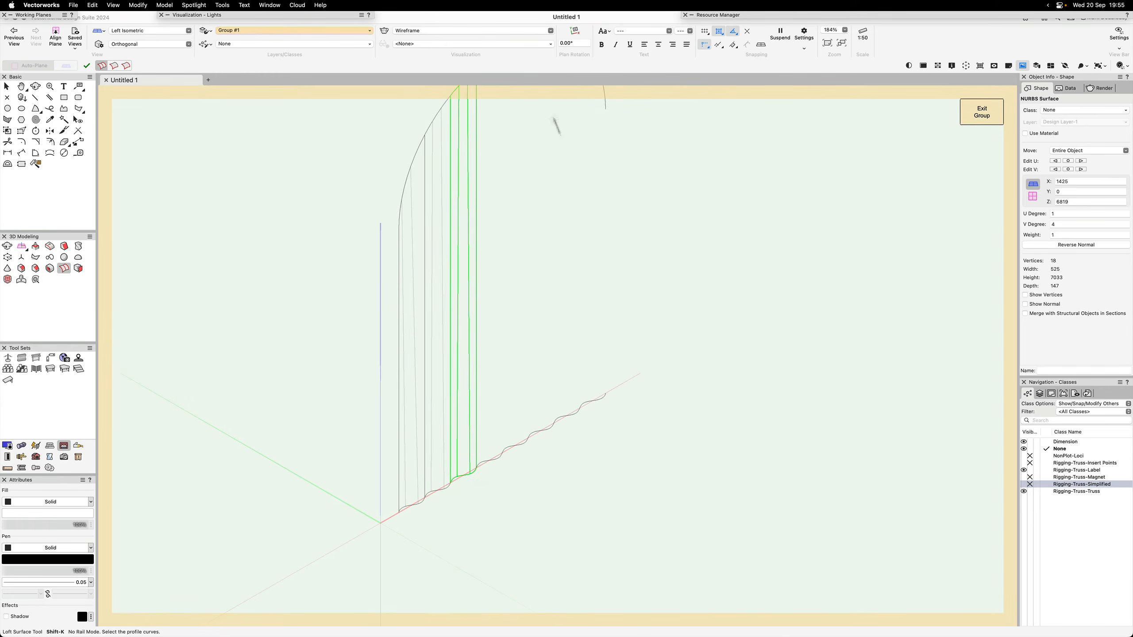
- Loft a NURBS surface between the fourth arch segment and the fourth wavy segment
scroll(535, 201, "up", 5)
left_click(452, 159)
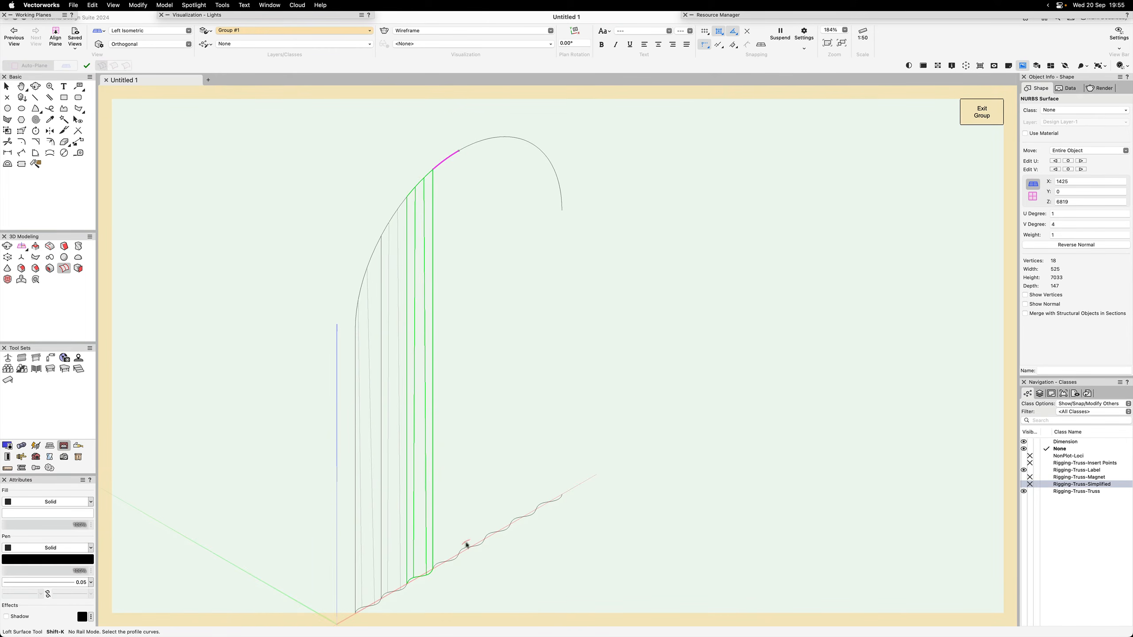
left_click(452, 563)
key("Return")
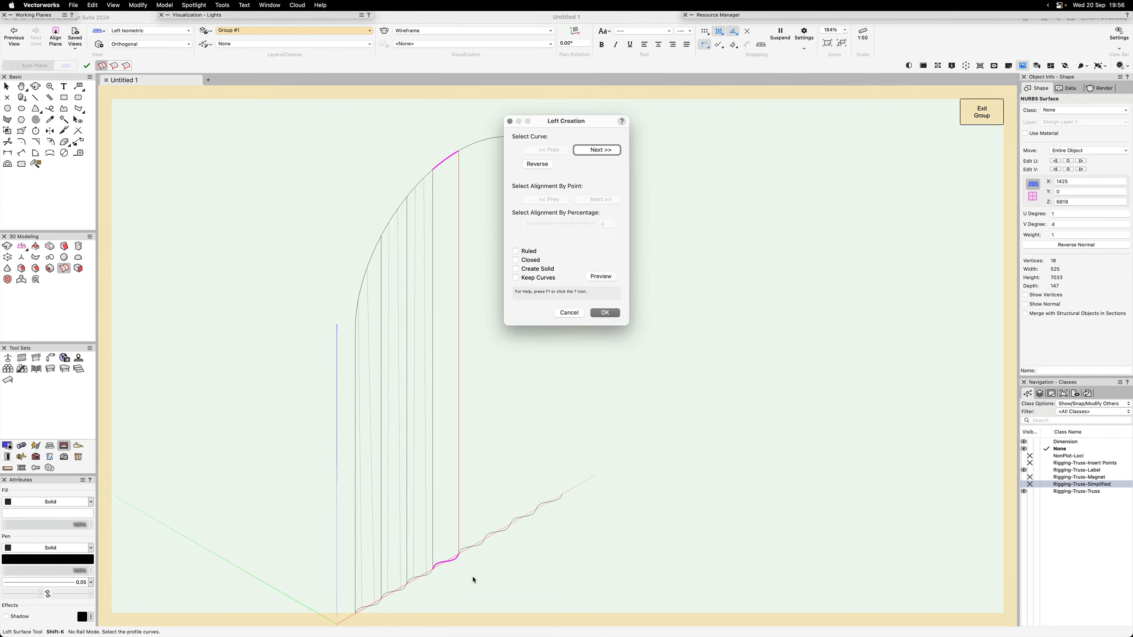
key("Return")
- Loft a NURBS surface between the fifth arch segment and the fifth wavy segment
left_click(477, 142)
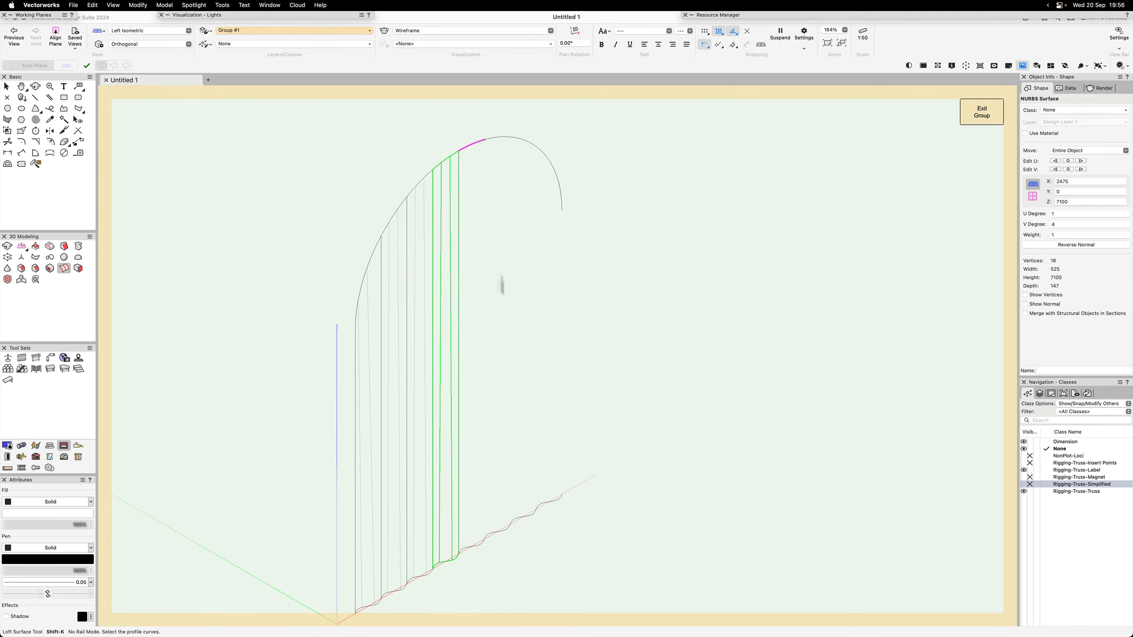
left_click(487, 545)
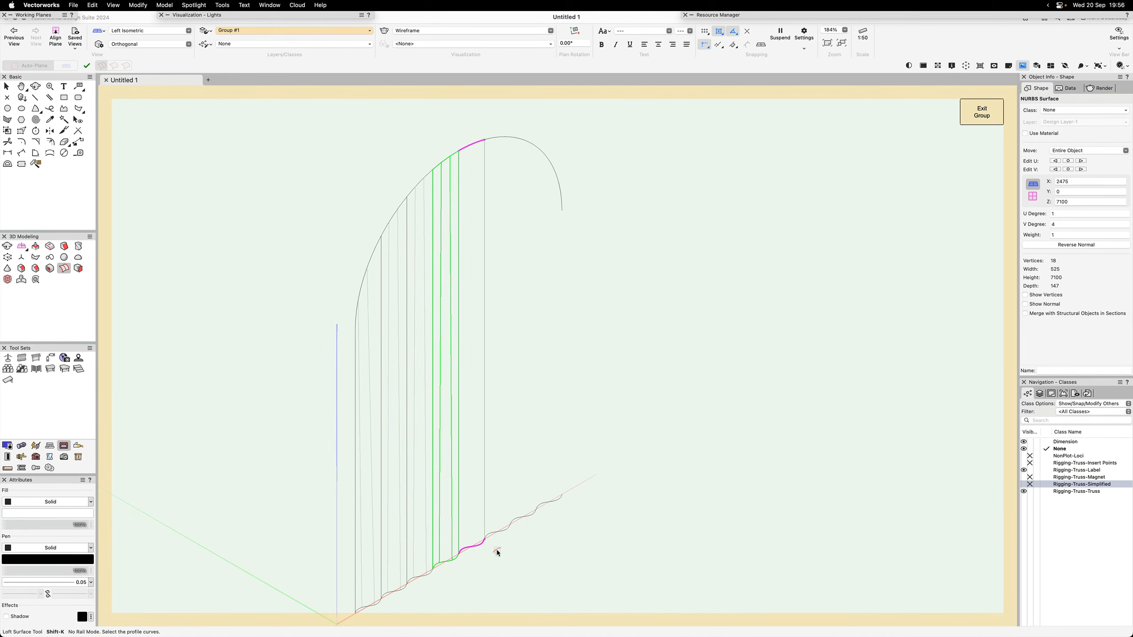
key("Return")
key("Return")
- Loft a NURBS surface between the sixth arch segment and the sixth wavy segment
left_click(503, 138)
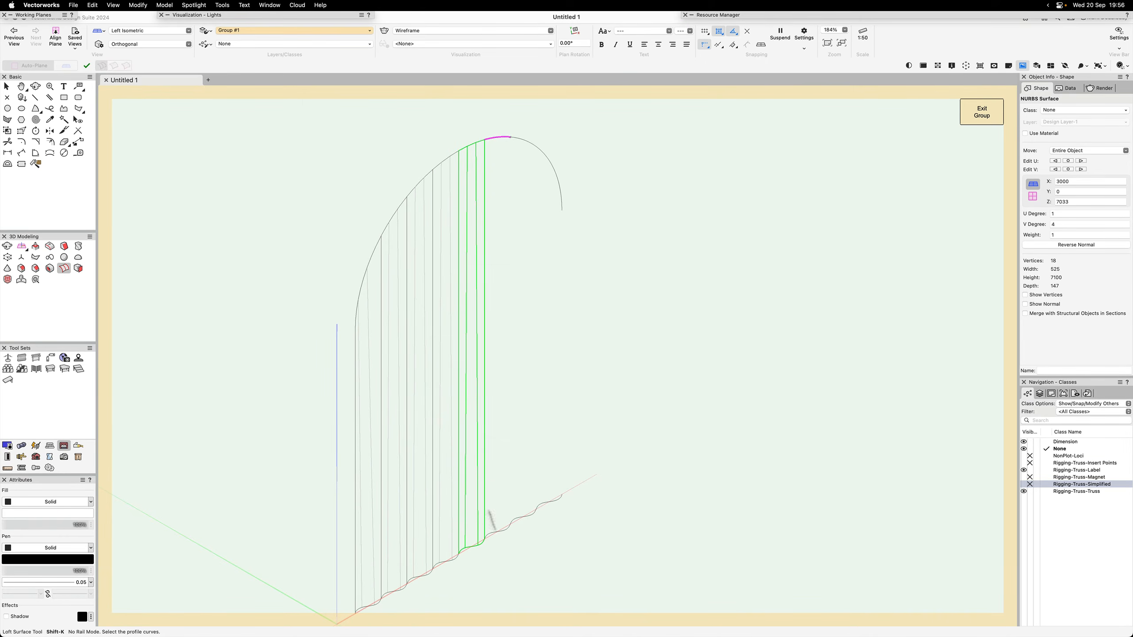
left_click(508, 536)
key("Return")
key("Return")
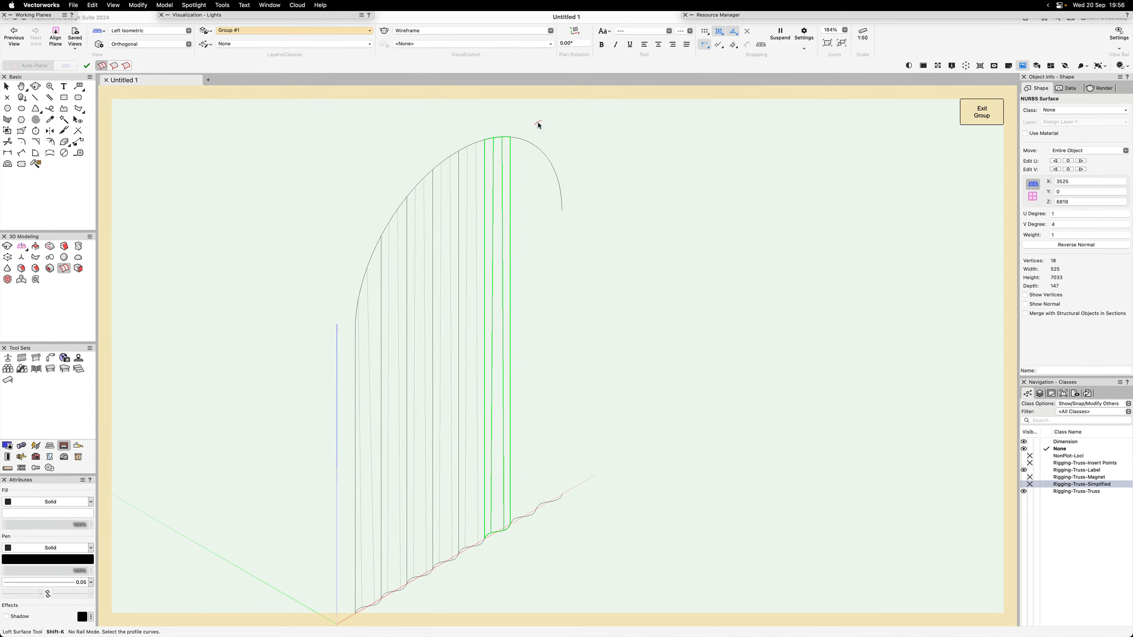
- Loft a NURBS surface between the seventh arch segment and the seventh wavy segment
left_click(534, 148)
left_click(534, 511)
key("Return")
key("Return")
- Loft a NURBS surface between the eighth arch segment and the eighth wavy segment
left_click(557, 176)
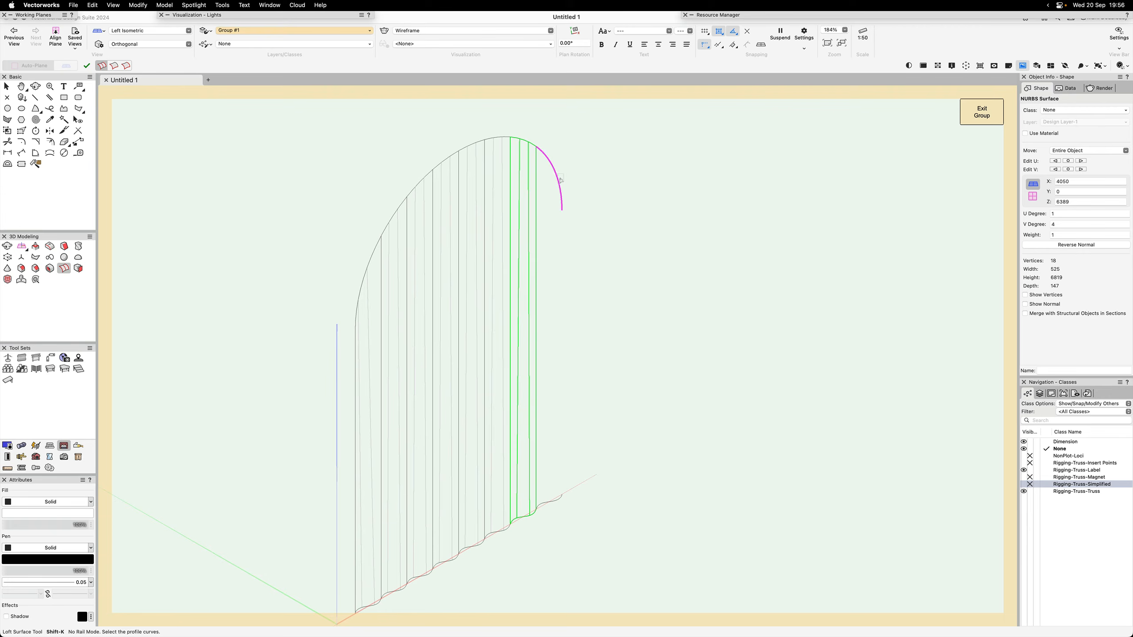
left_click(557, 504)
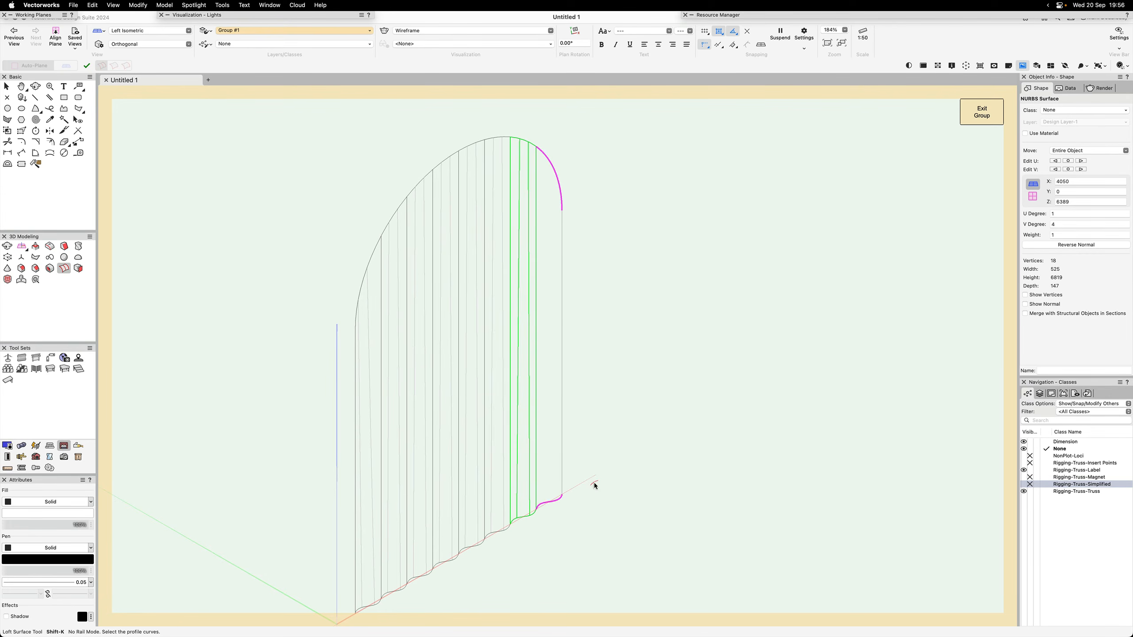
key("Return")
key("Return")
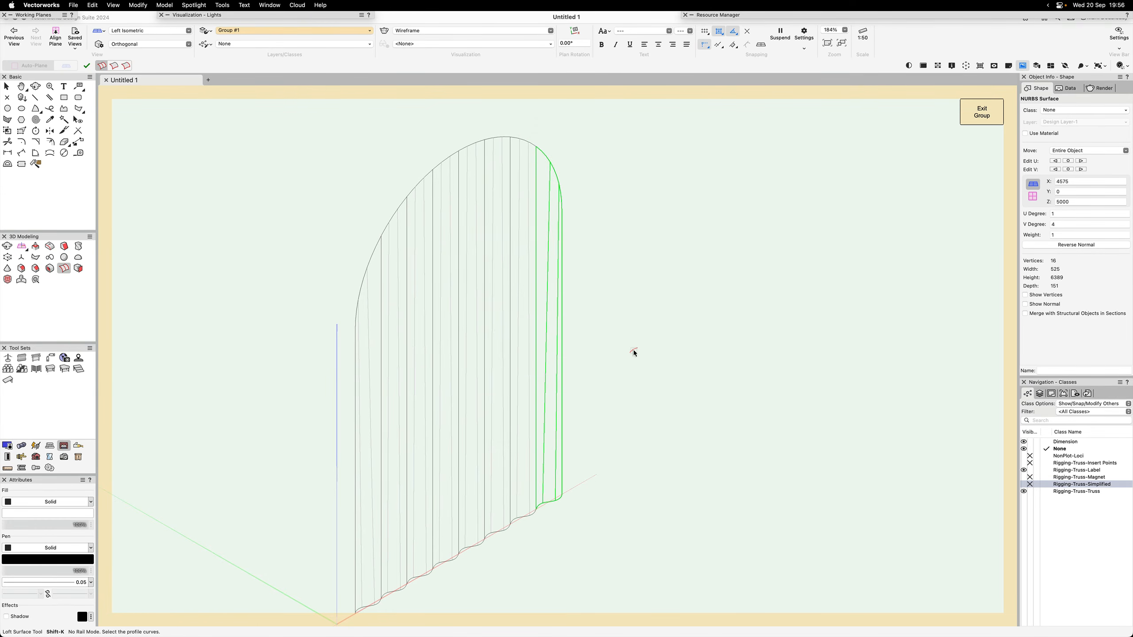
- In a shaded front view, combine all eight lofted NURBS surfaces into a single solid addition
key("2")
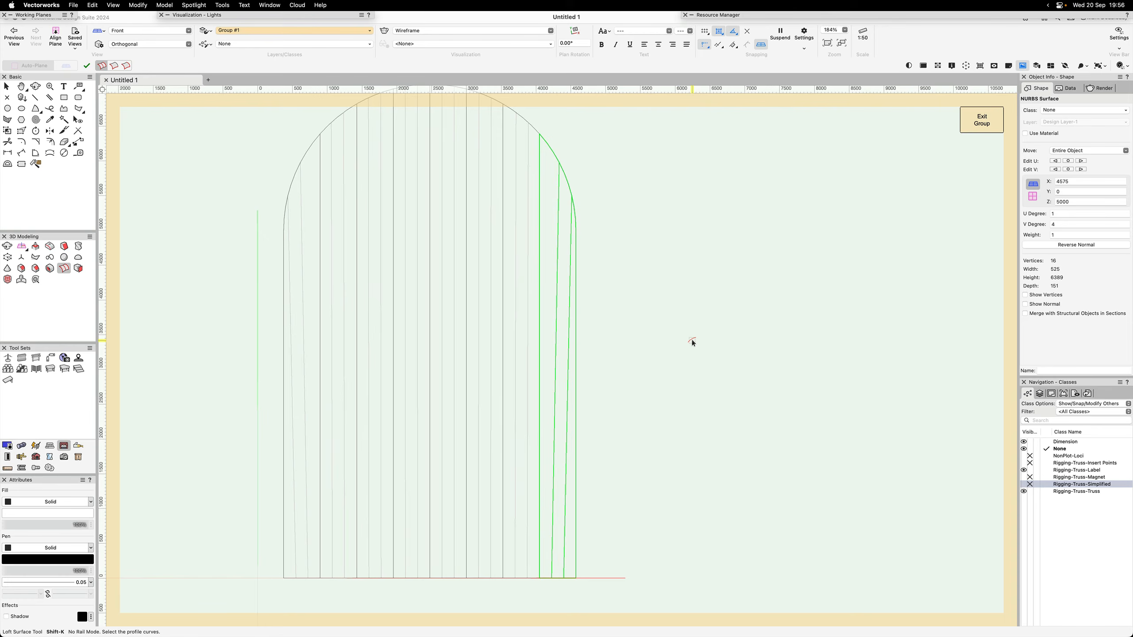
key("super+shift+g")
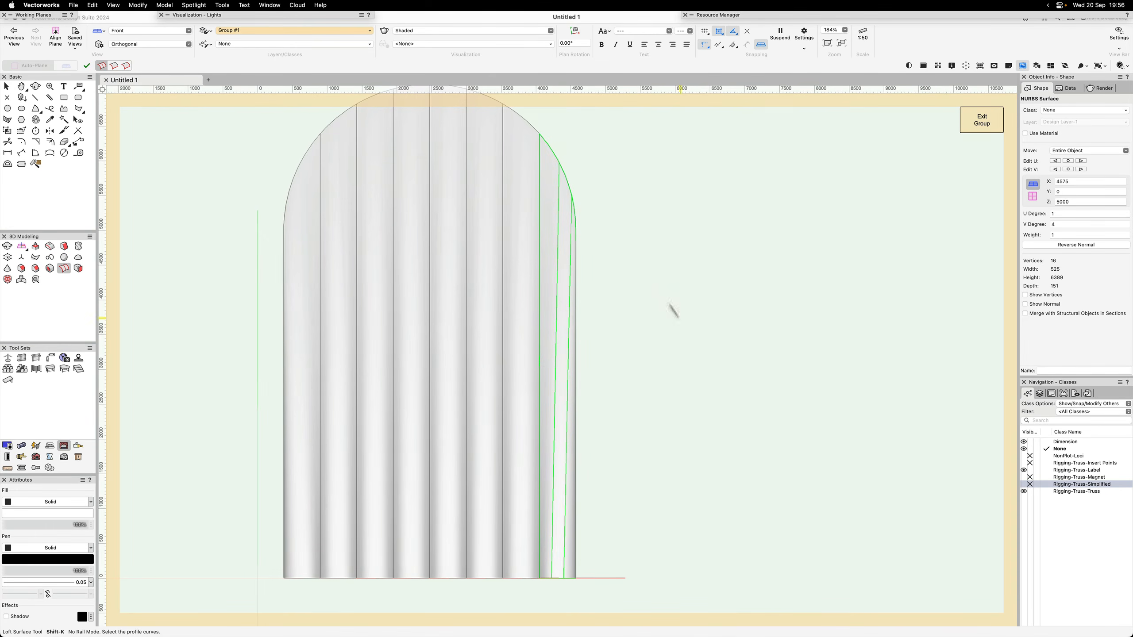
key("x")
key("x")
left_click(306, 412)
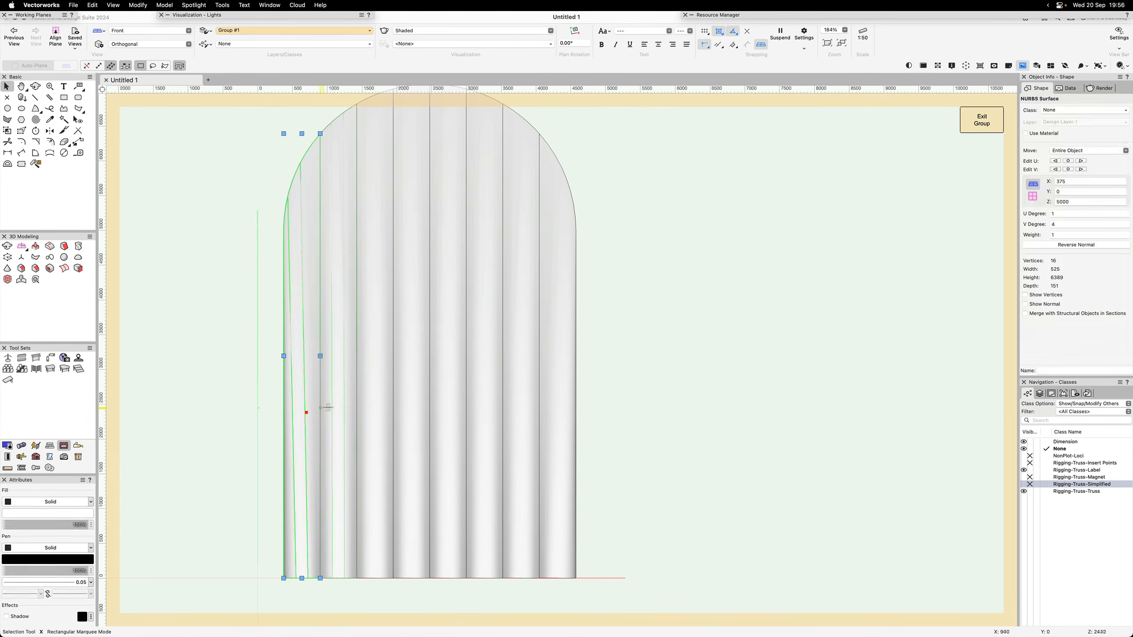
left_click(340, 407, "shift")
left_click(373, 408, "shift")
left_click(409, 411, "shift")
left_click(444, 408, "shift")
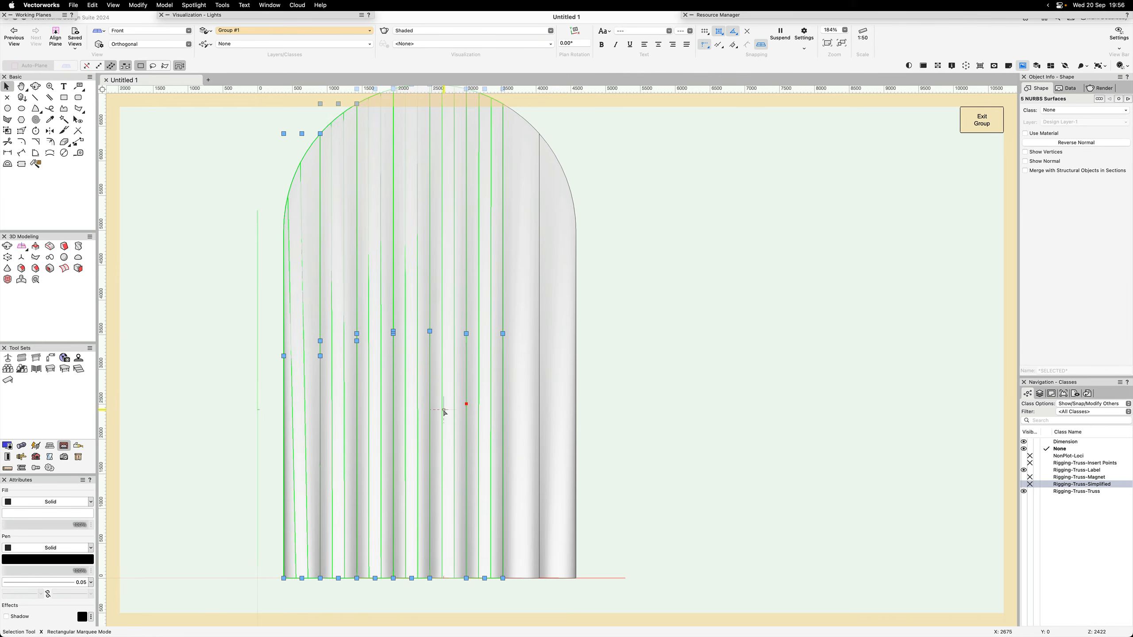
left_click(486, 400, "shift")
left_click(521, 392, "shift")
left_click(558, 379, "shift")
right_click(559, 315)
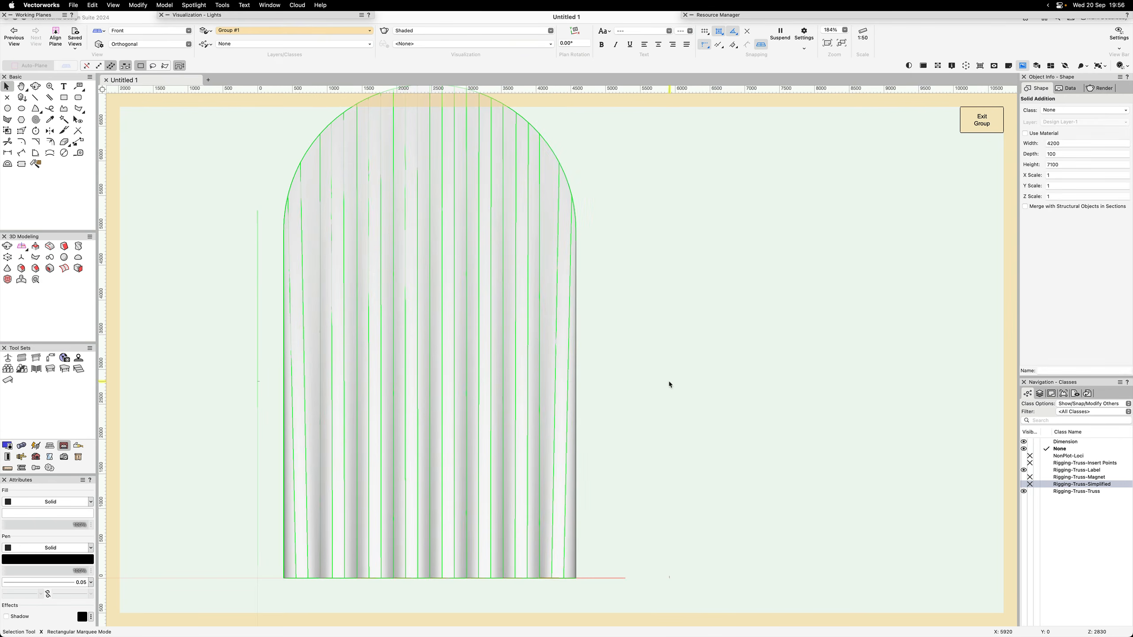
- Inspect the joined pleated curtain in a 3D view and exit the group back to the design layer
left_click(655, 447)
scroll(610, 448, "down", 1)
left_click(539, 433)
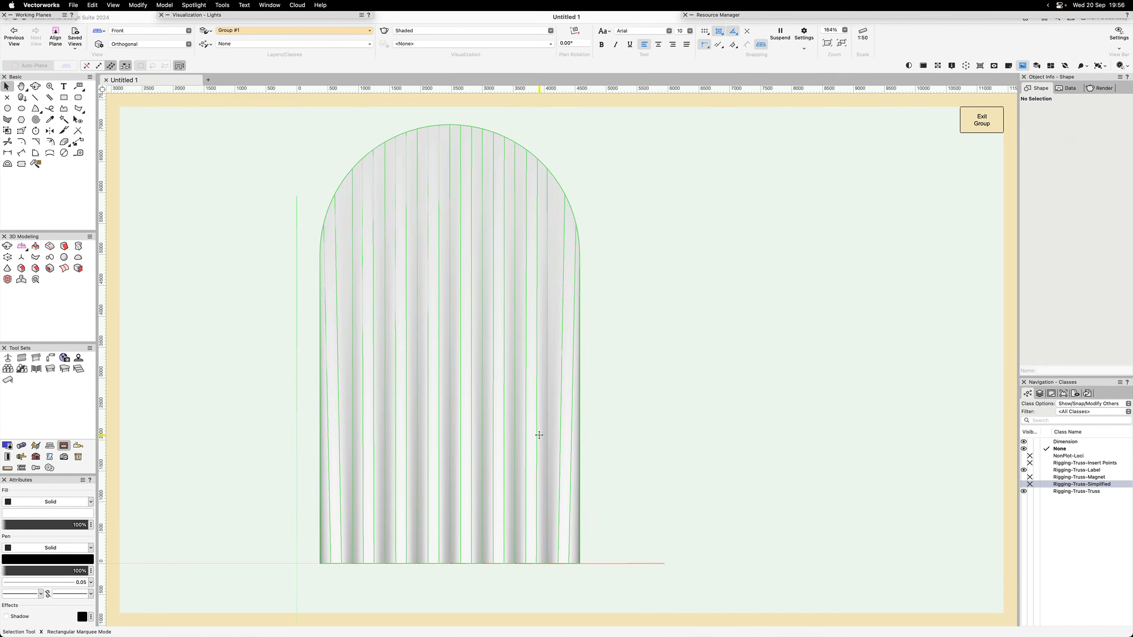
middle_click_drag(464, 437, 509, 487, "super")
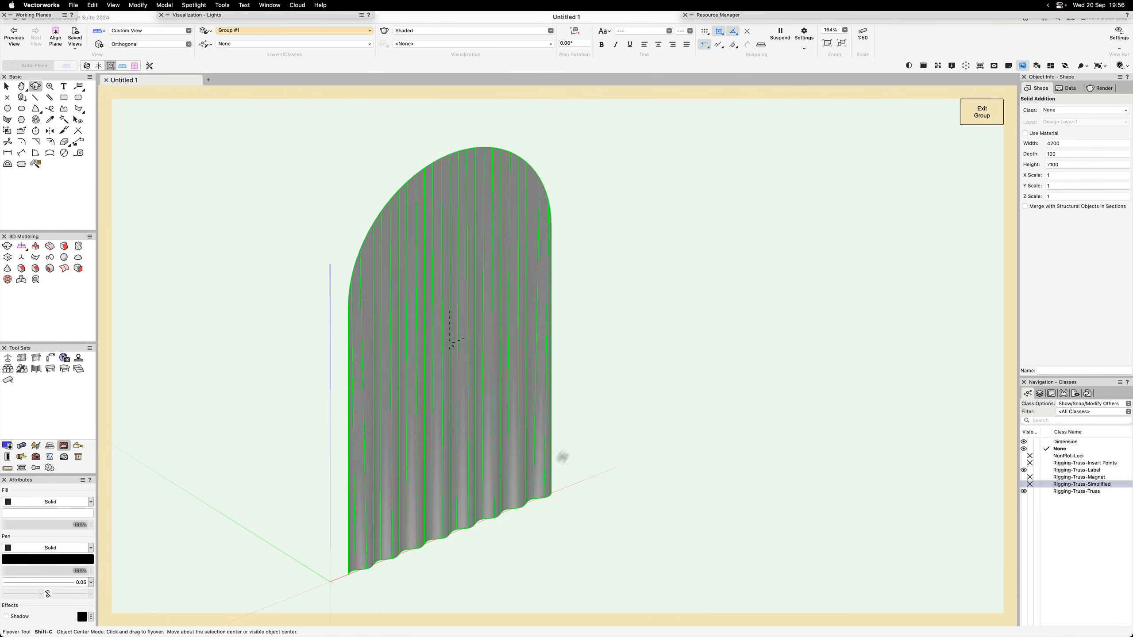
key("x")
key("x")
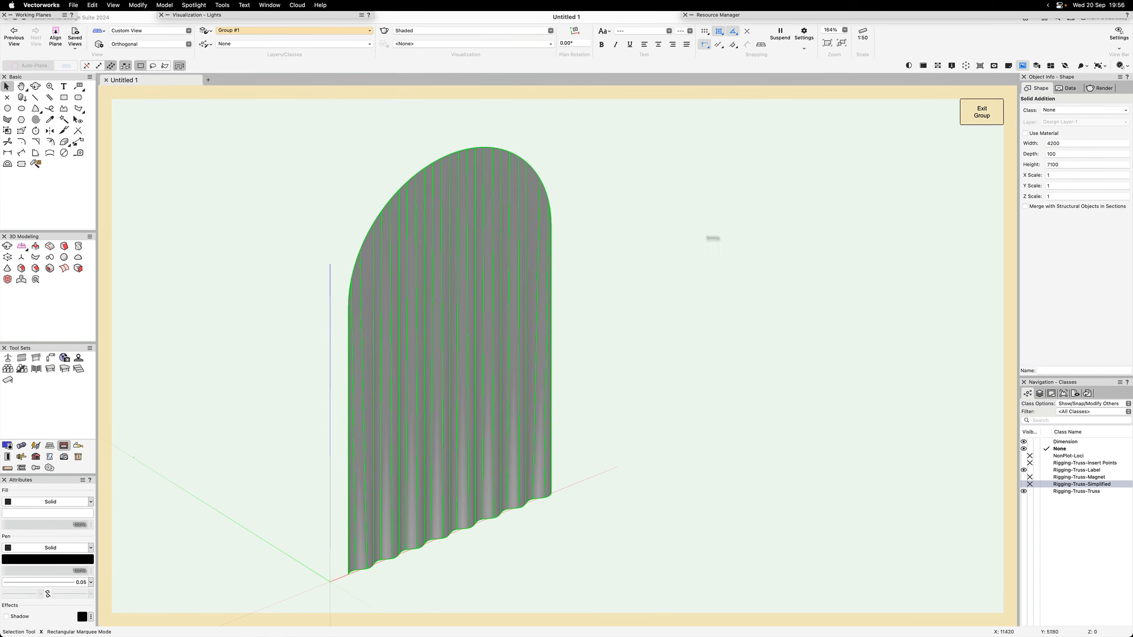
left_click(991, 110)
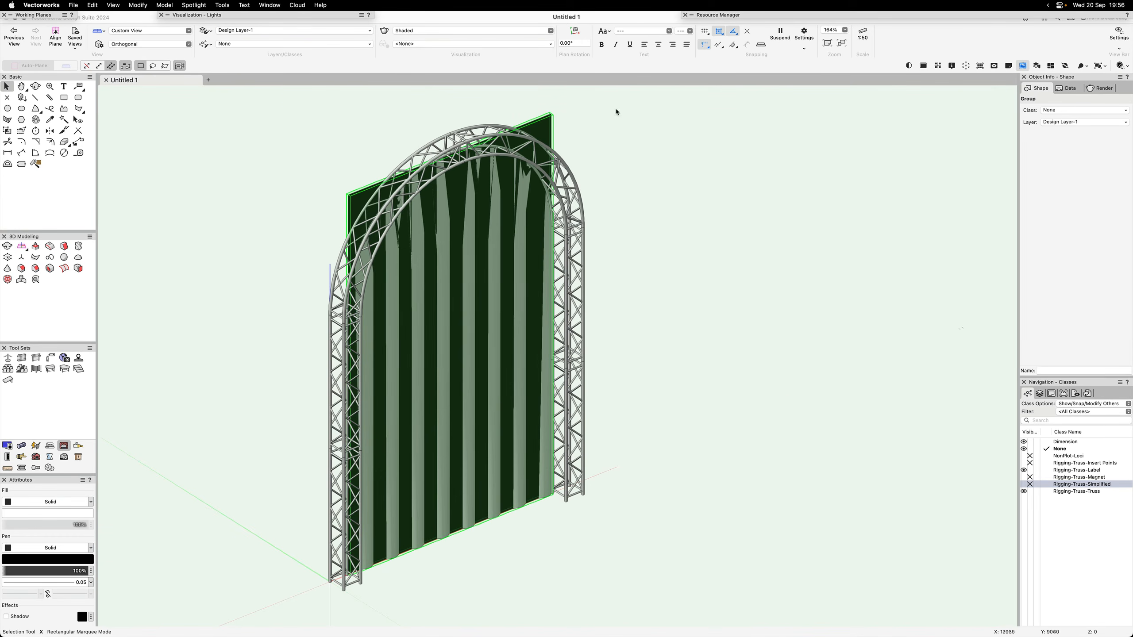
- Examine in Top/Plan view how the curtain group overlaps the wavy soft goods line along the truss
key("0")
scroll(619, 359, "up", 3)
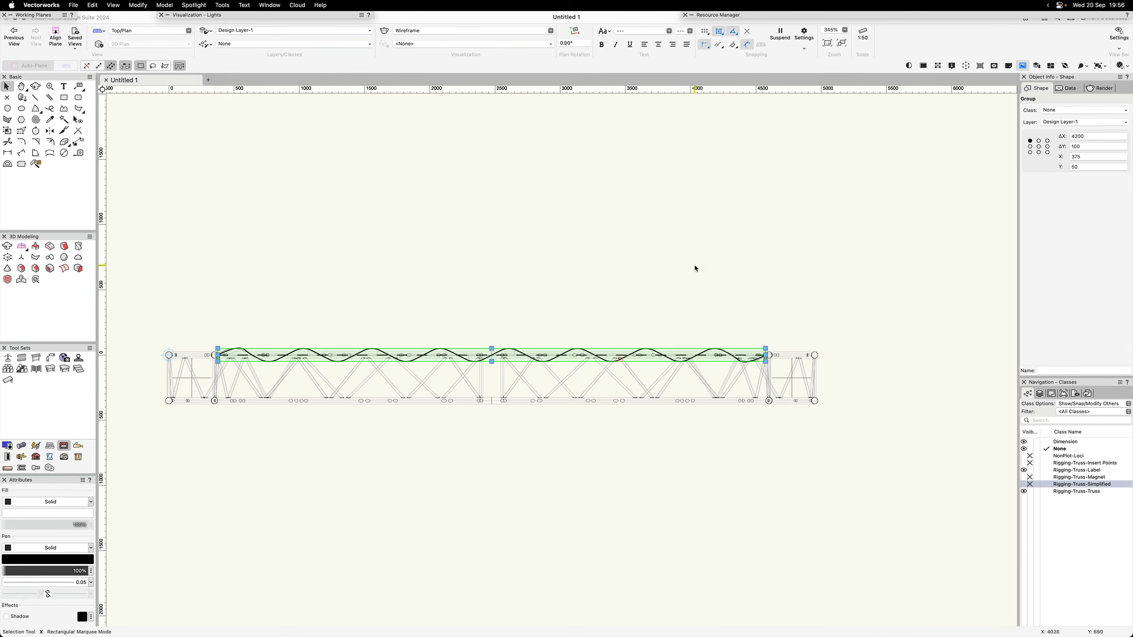
scroll(707, 273, "up", 1)
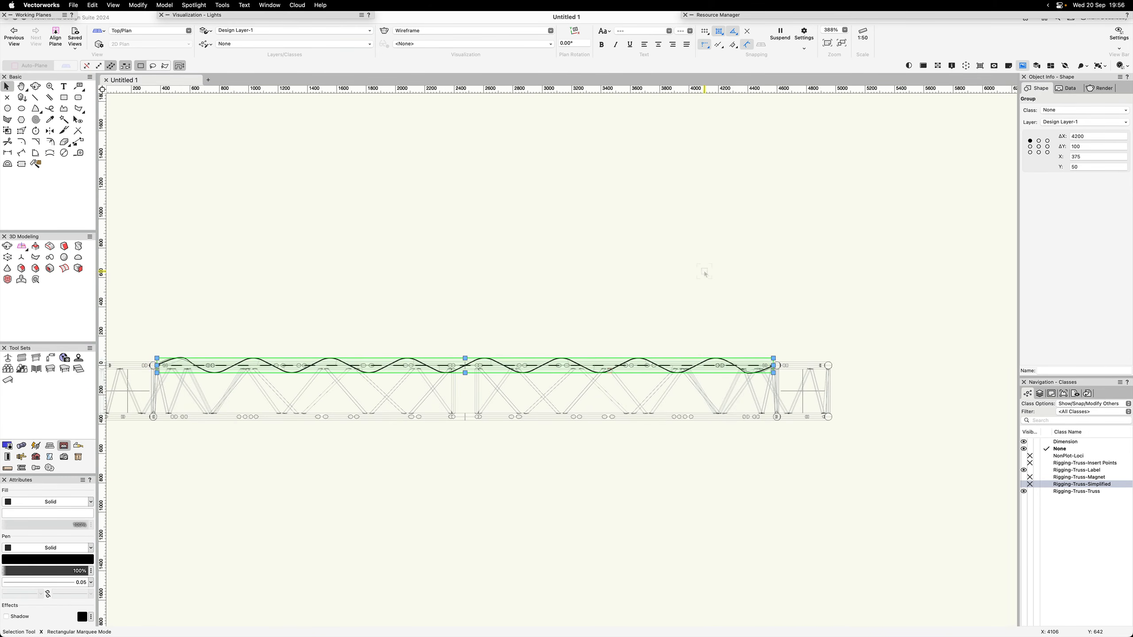
left_click(662, 296)
left_click(734, 360)
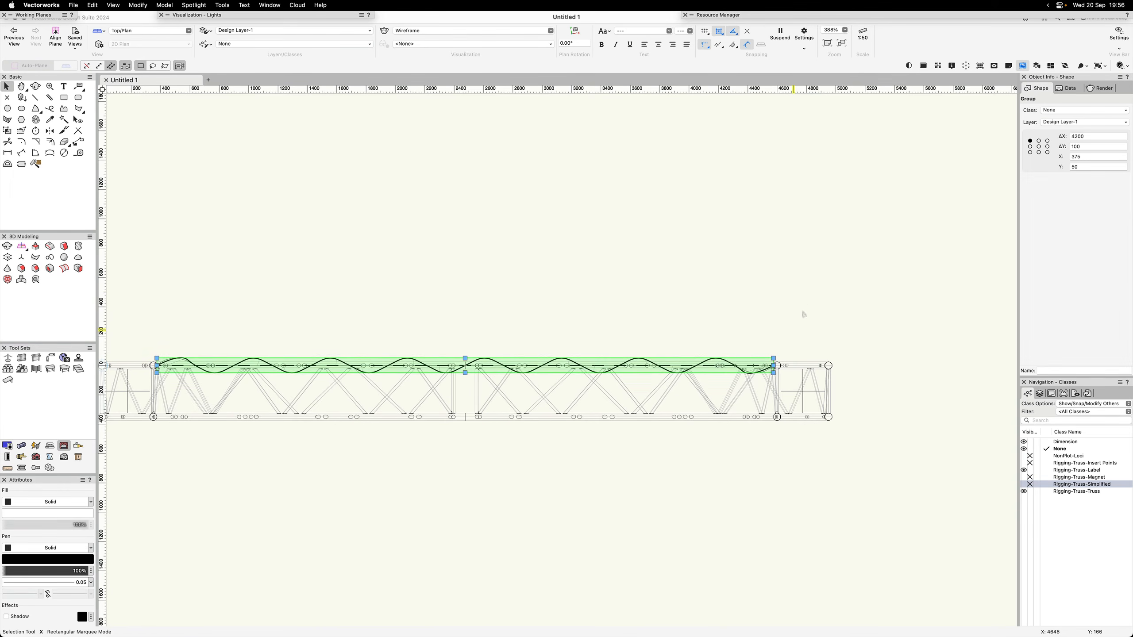
scroll(835, 352, "up", 5)
left_click(835, 352)
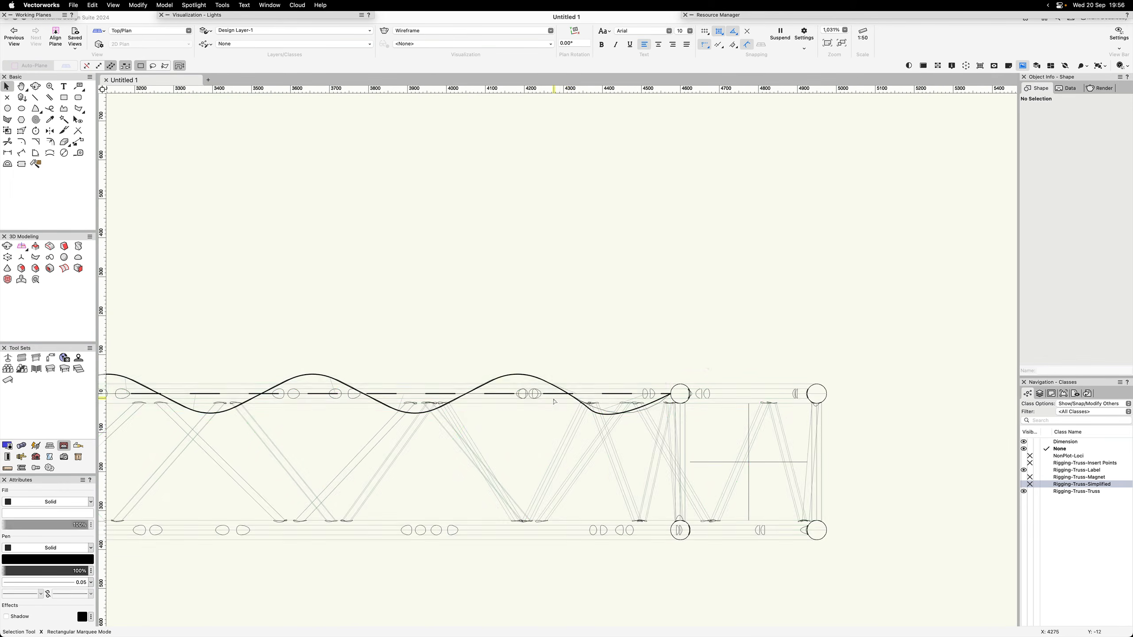
left_click(565, 394)
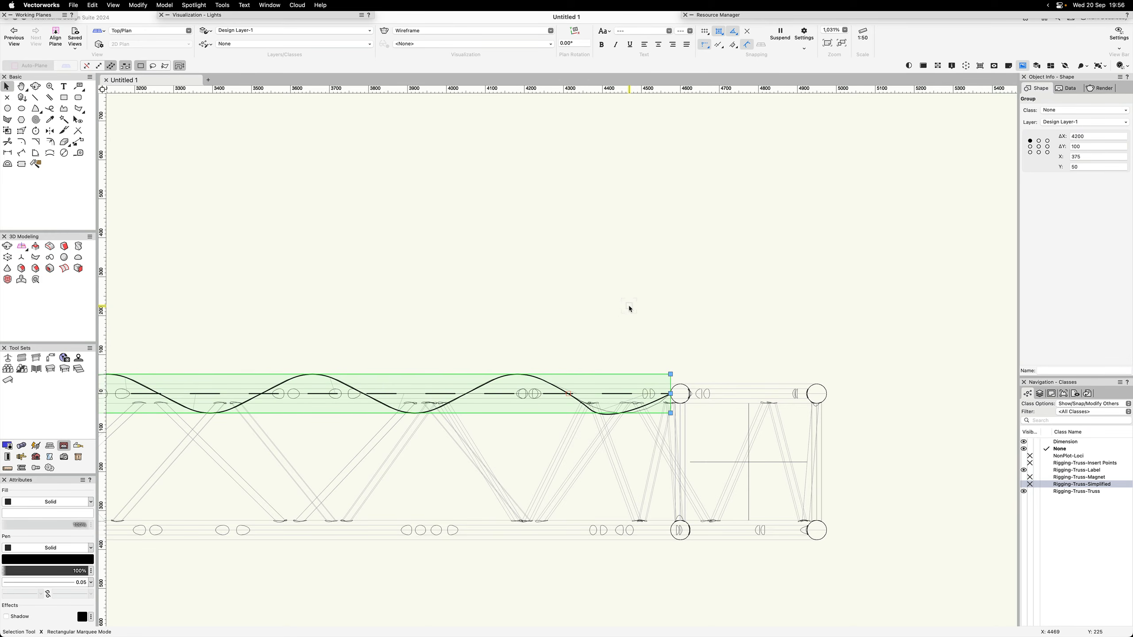
left_click(634, 299)
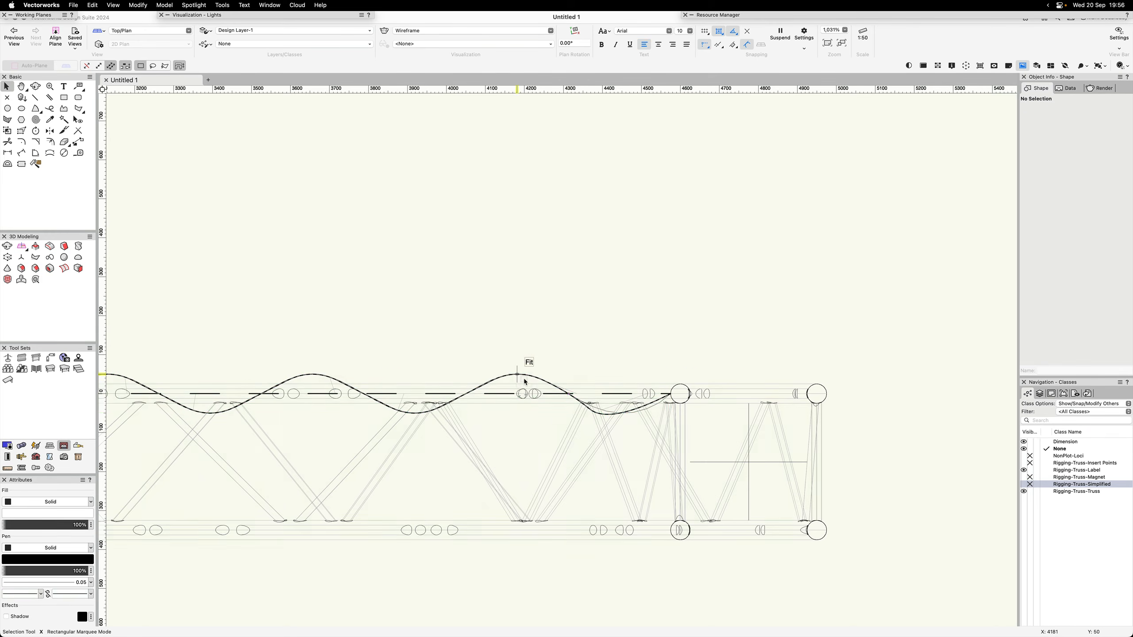
- Ungroup the wavy Soft Goods object, accepting the high-level ungroup, and group its two resulting plan objects
left_click(525, 380)
scroll(601, 314, "down", 3)
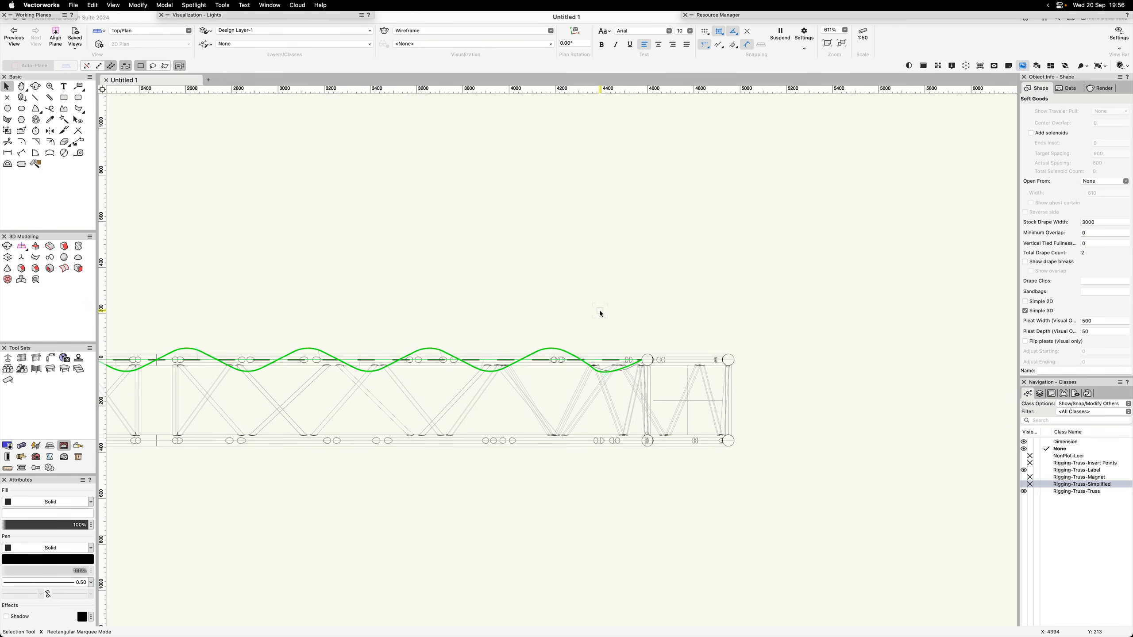
scroll(600, 314, "down", 3)
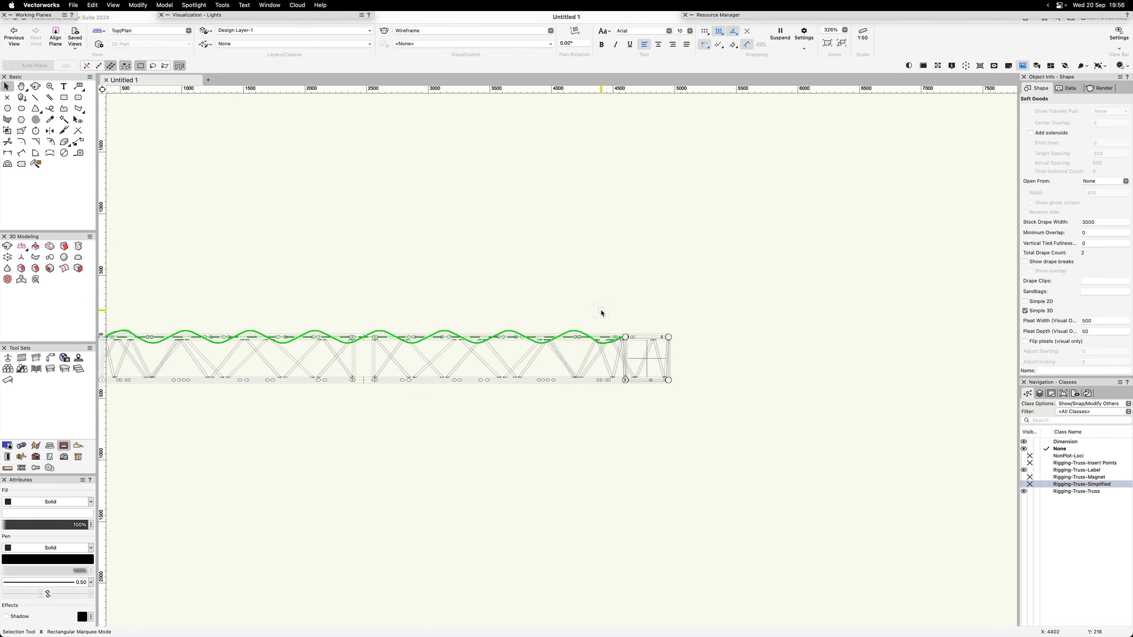
key("super+u")
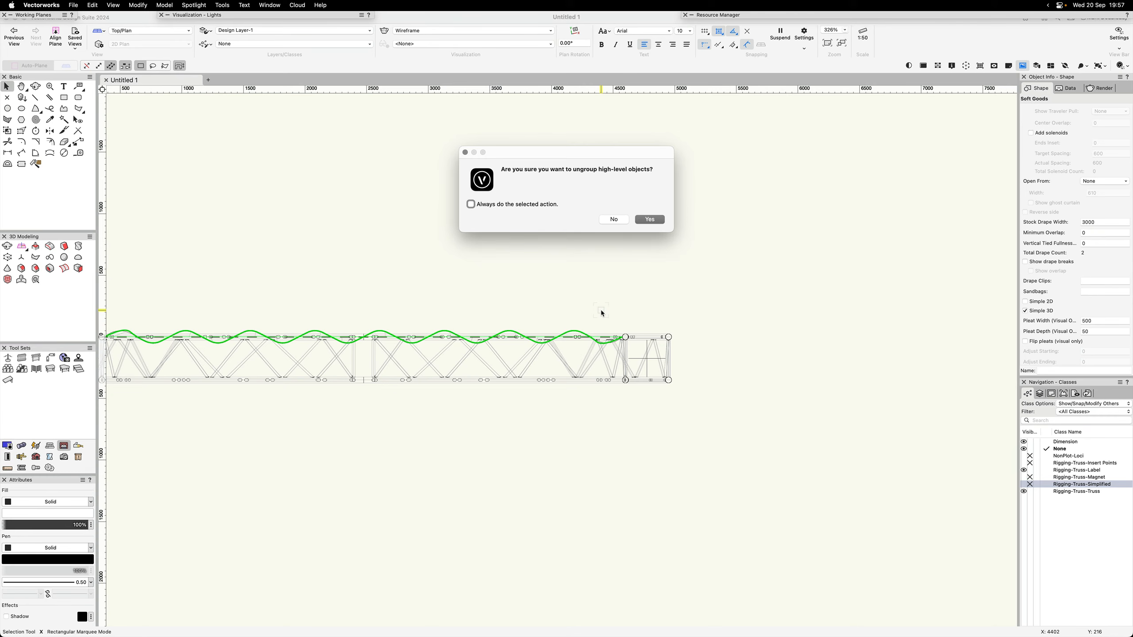
left_click(649, 219)
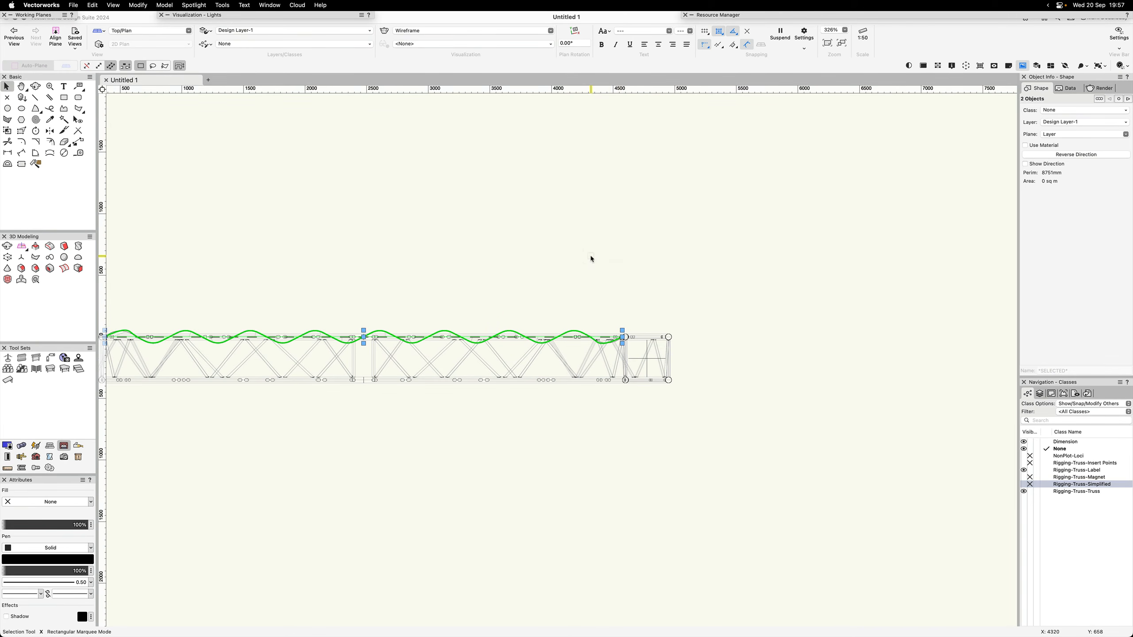
scroll(595, 260, "down", 1)
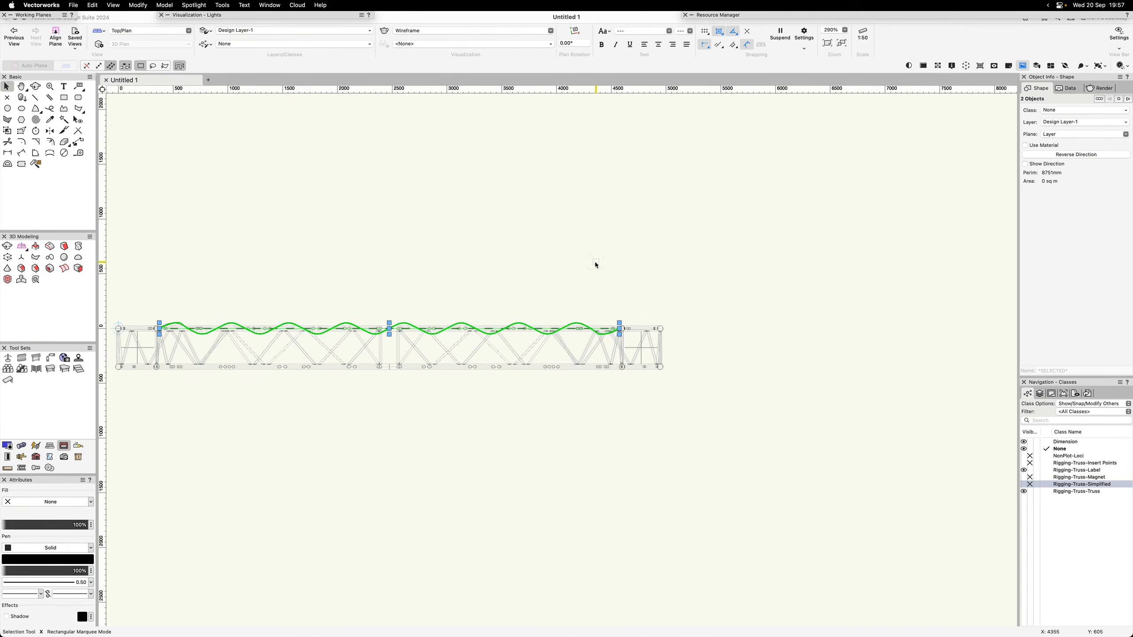
key("super+g")
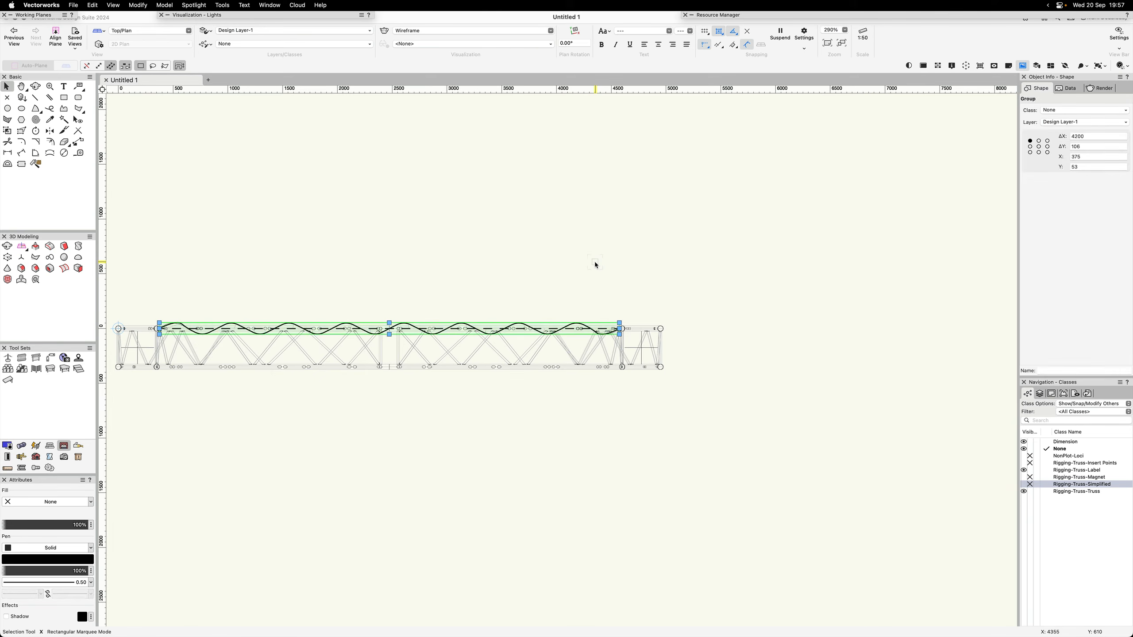
- Select both groups with the Select Similar tool and create a symbol from them named Curved Drape in the Untitled 1 folder
left_click(65, 119)
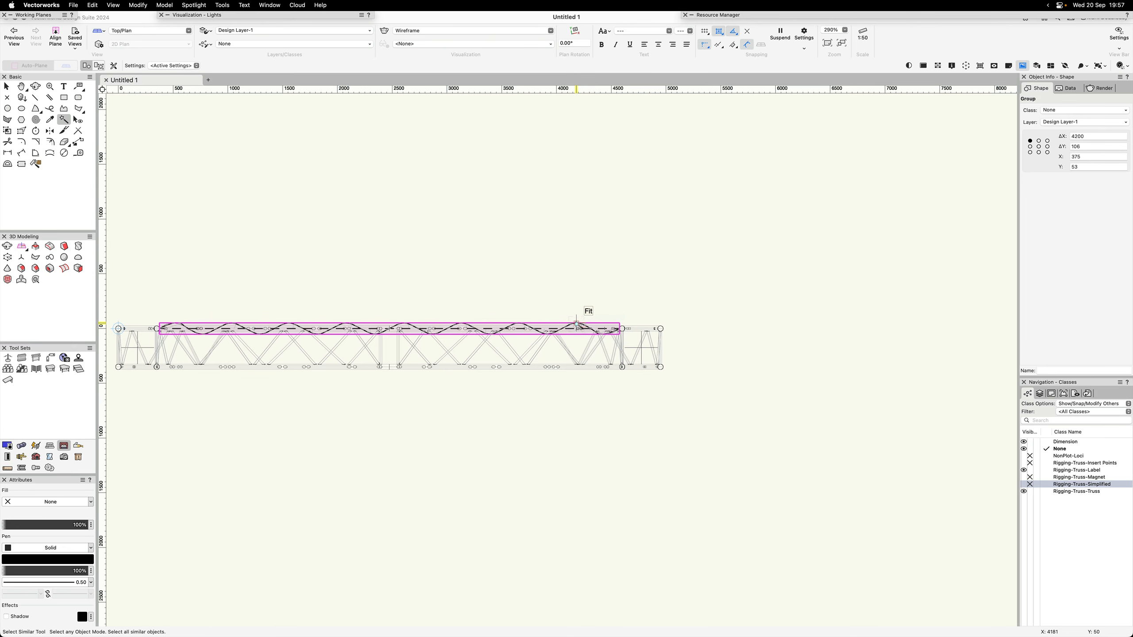
left_click(576, 323)
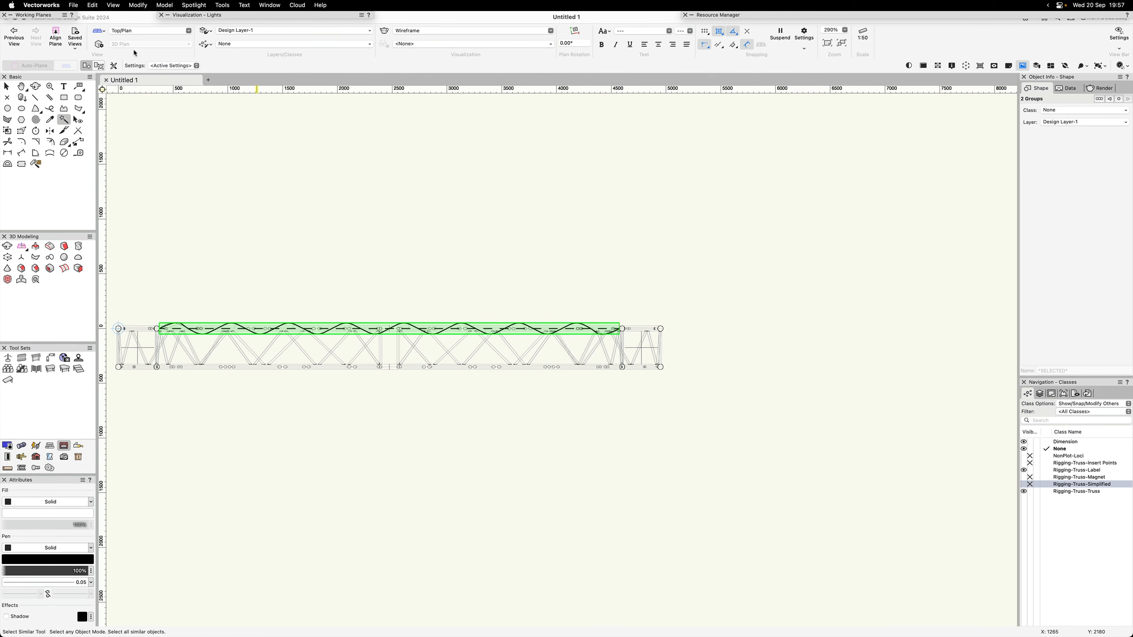
left_click(136, 5)
left_click(151, 227)
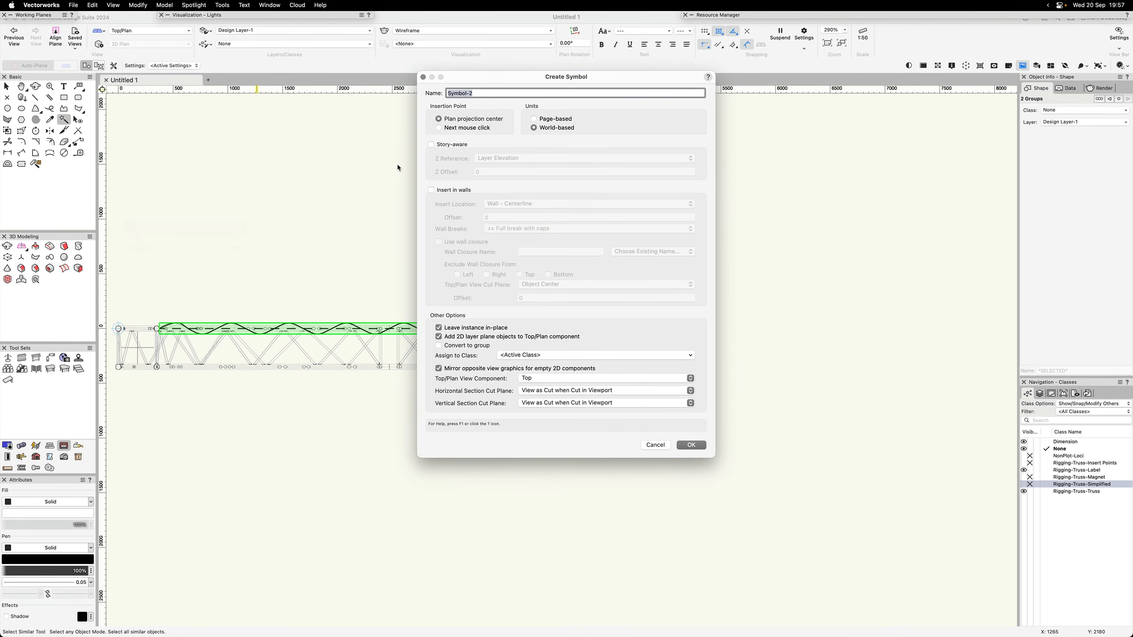
type("R")
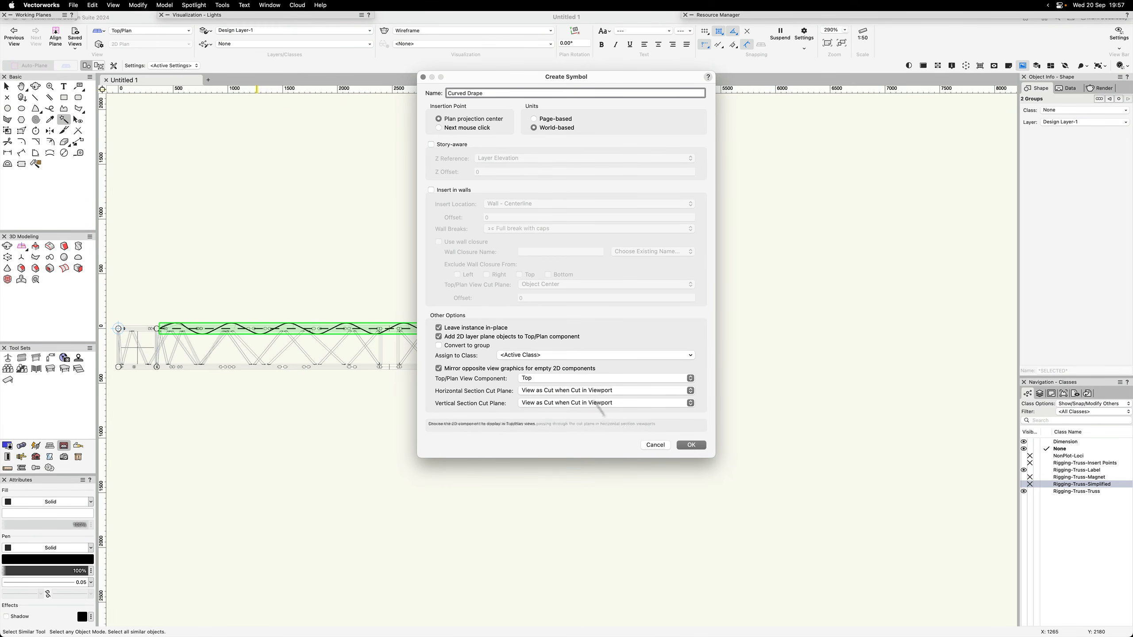
left_click(699, 452)
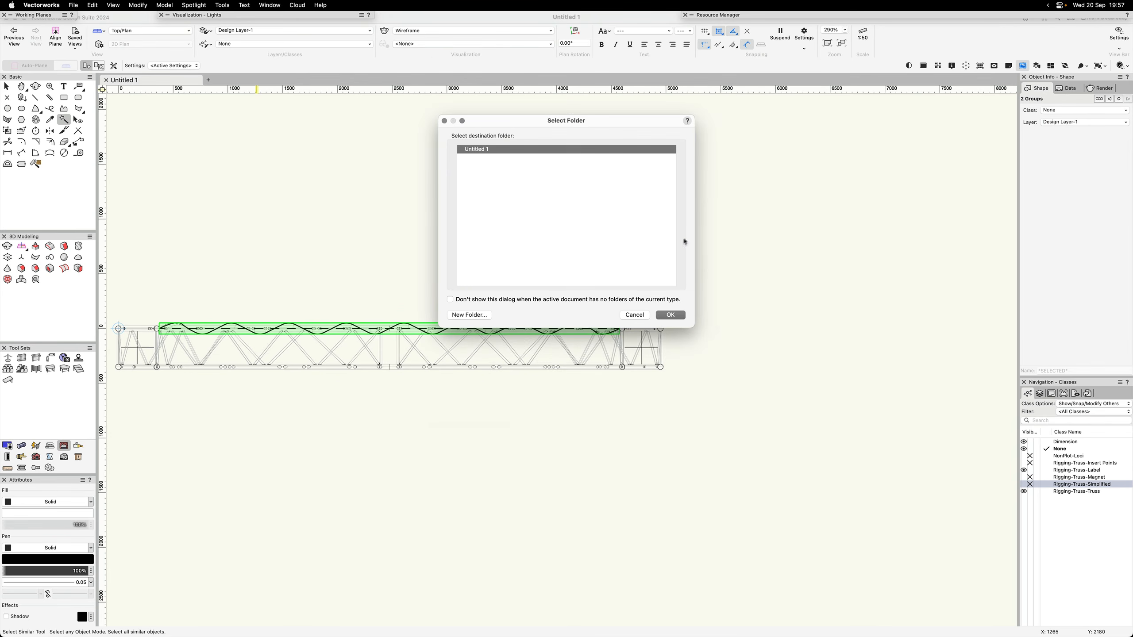
left_click(666, 316)
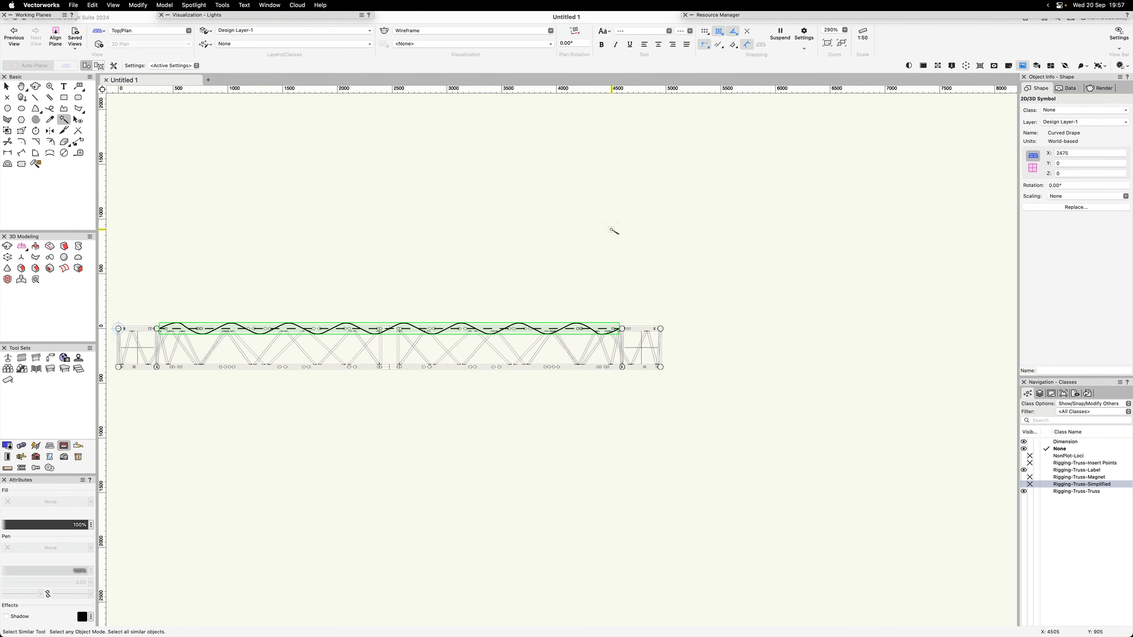
- Select the Curved Drape symbol along the truss and check it in Top/Plan view
key("x")
key("x")
scroll(547, 304, "up", 3)
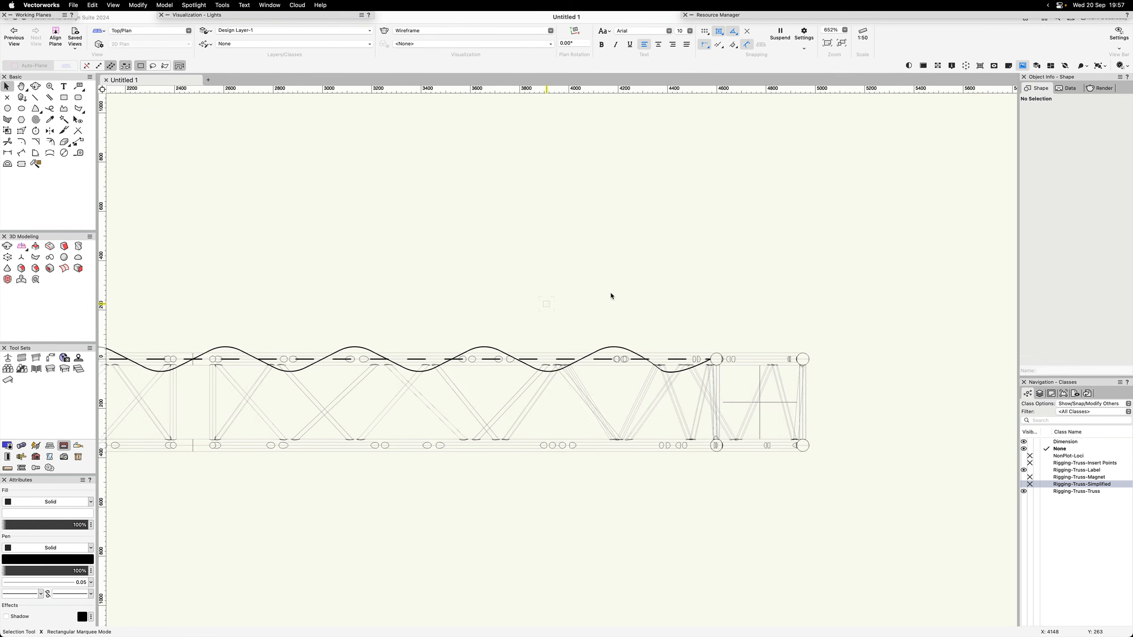
left_click(624, 347)
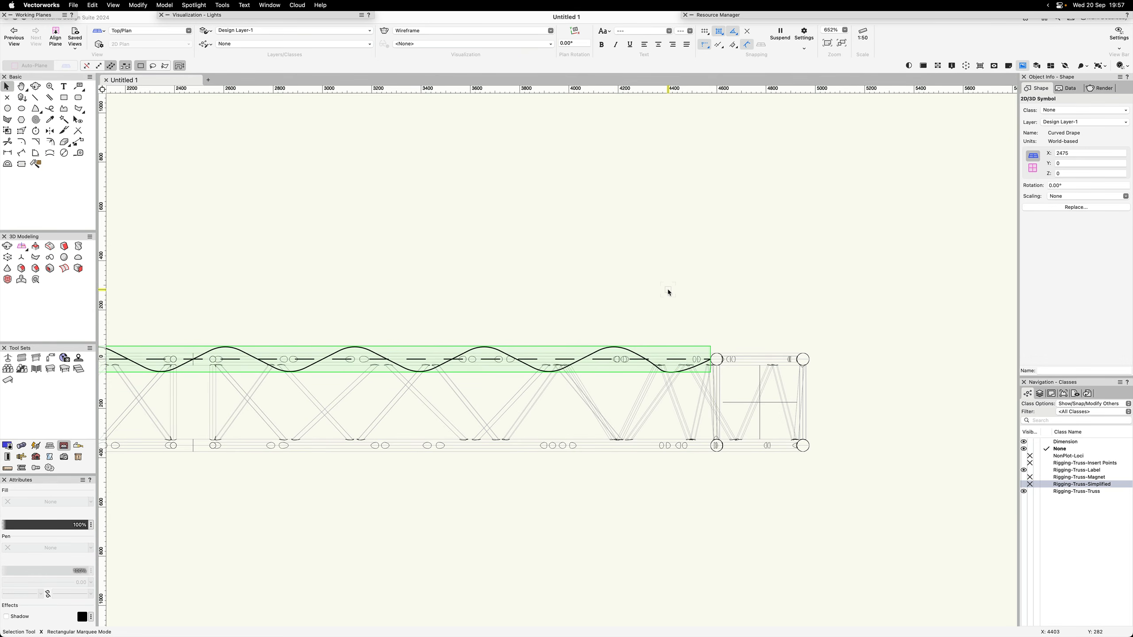
scroll(685, 288, "down", 3)
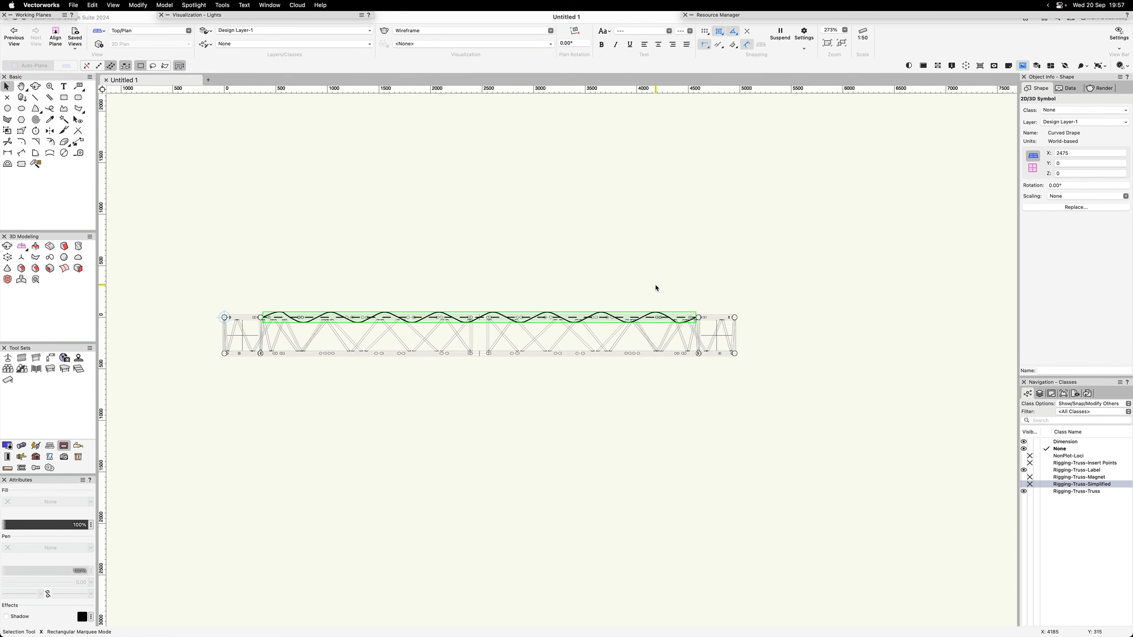
- Examine the Curved Drape symbol inside the arched truss in Front view and from an angled 3D view
key("2")
scroll(655, 285, "down", 3)
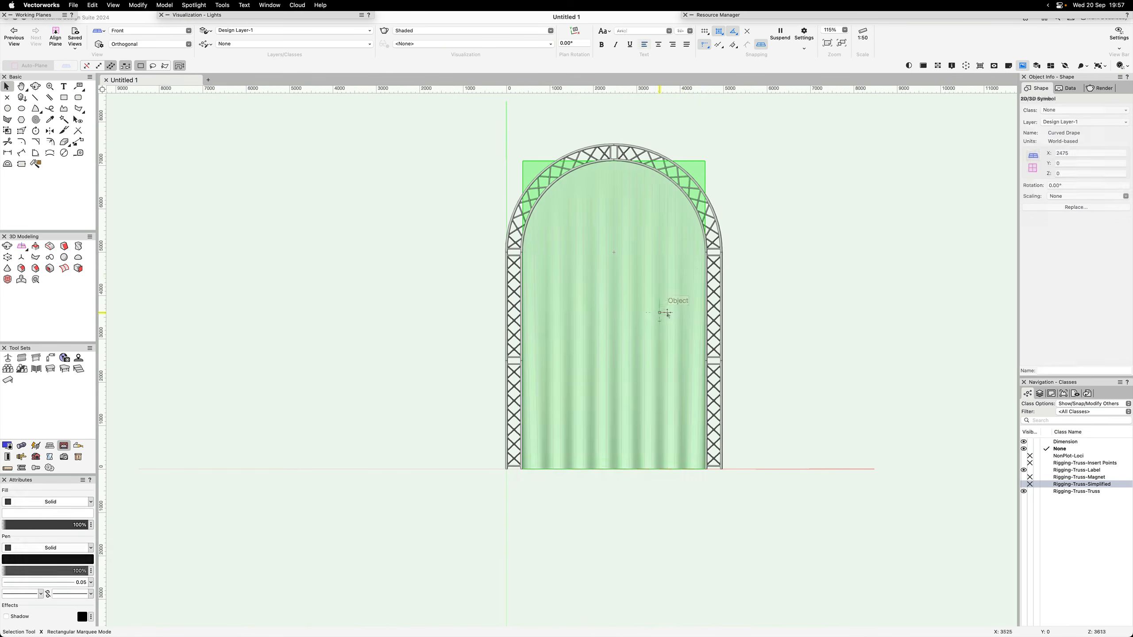
key("shift+c")
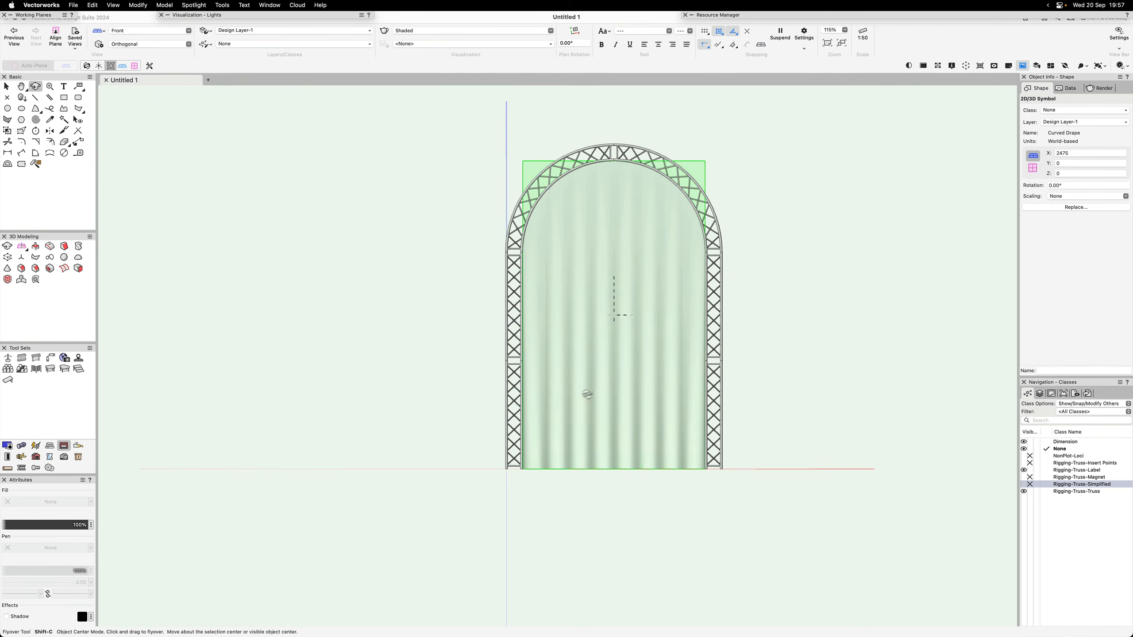
left_click_drag(587, 397, 635, 420)
key("x")
key("x")
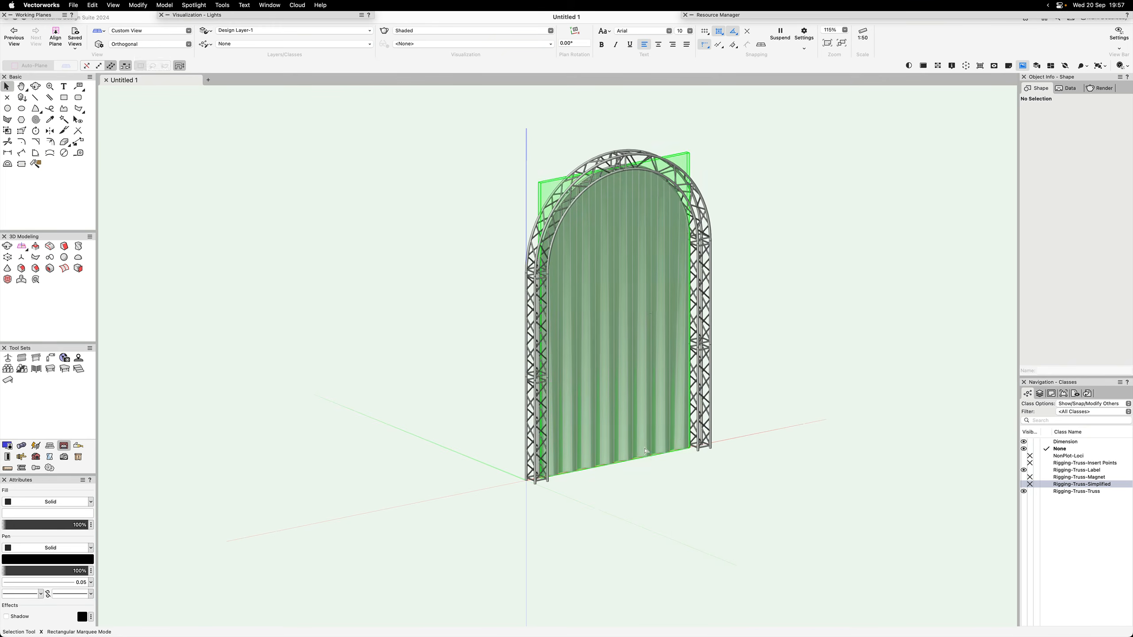
left_click(663, 440)
scroll(649, 447, "up", 1)
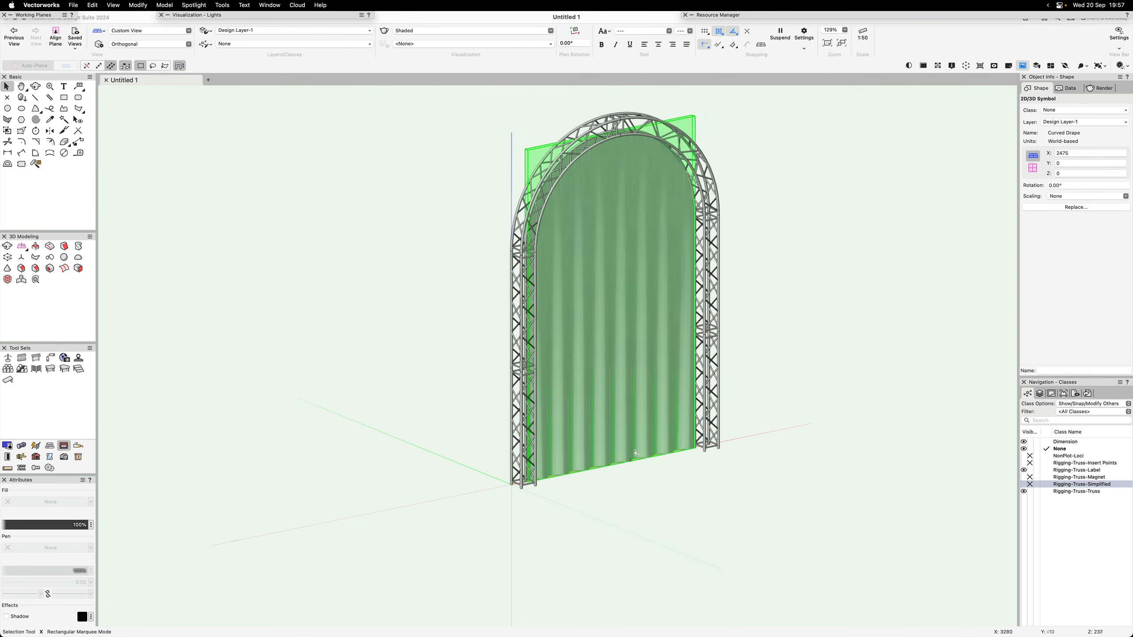
- Inspect the drape's pleats and wavy bottom edge within the truss up close in 3D, ending with nothing selected
left_click(677, 473)
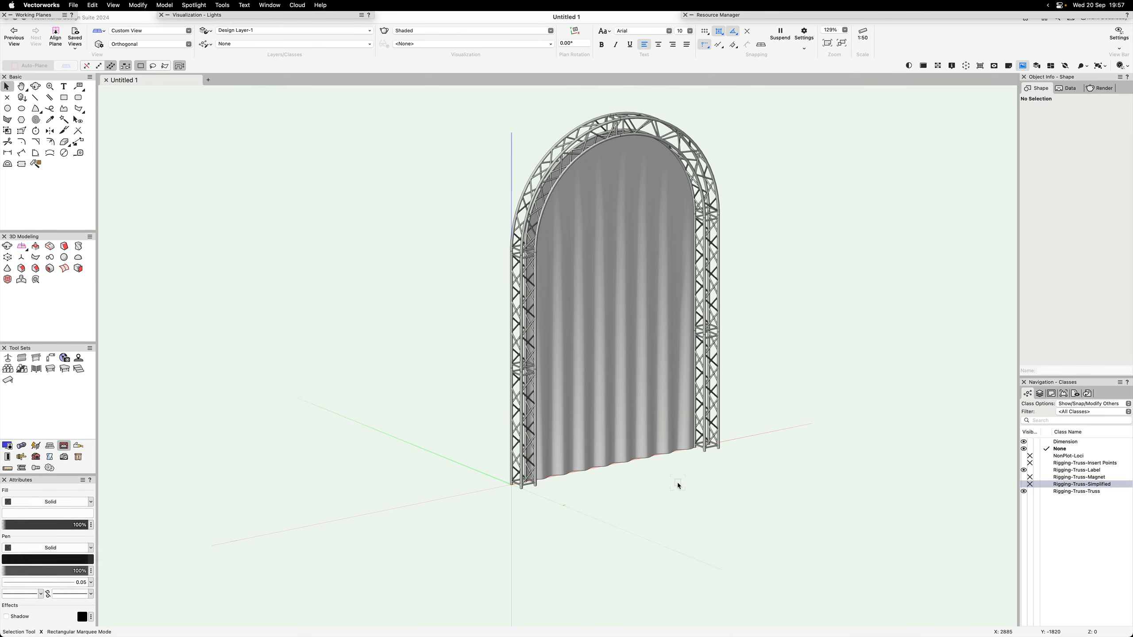
left_click(648, 456)
left_click(703, 506)
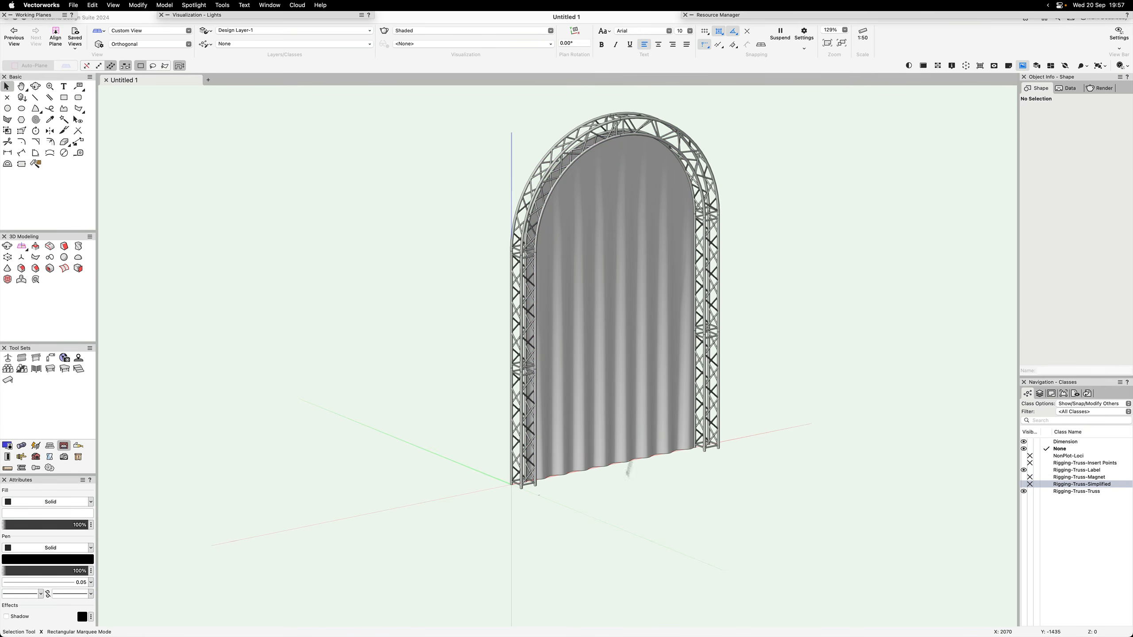
scroll(638, 443, "up", 1)
middle_click_drag(696, 467, 648, 517)
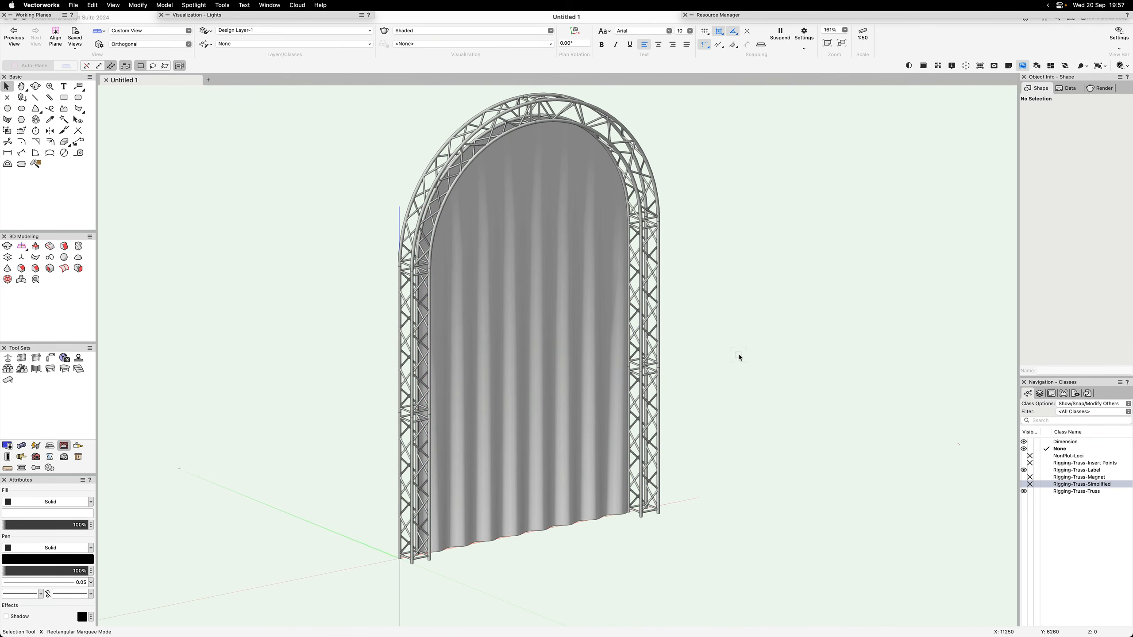
left_click(568, 441)
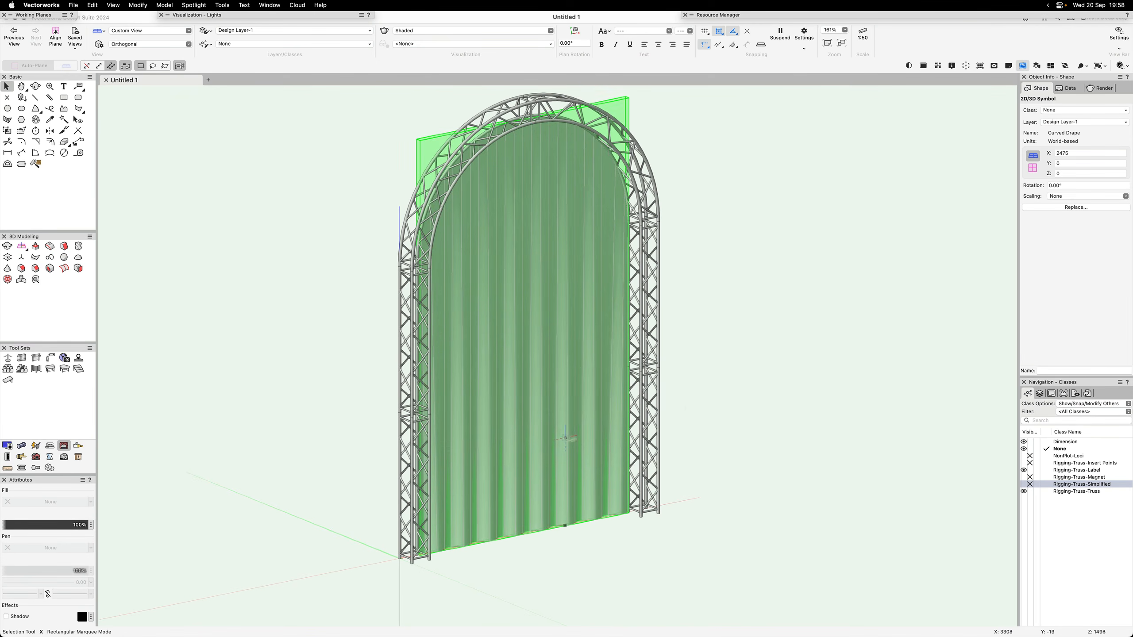
left_click(728, 387)
middle_click_drag(728, 387, 711, 409)
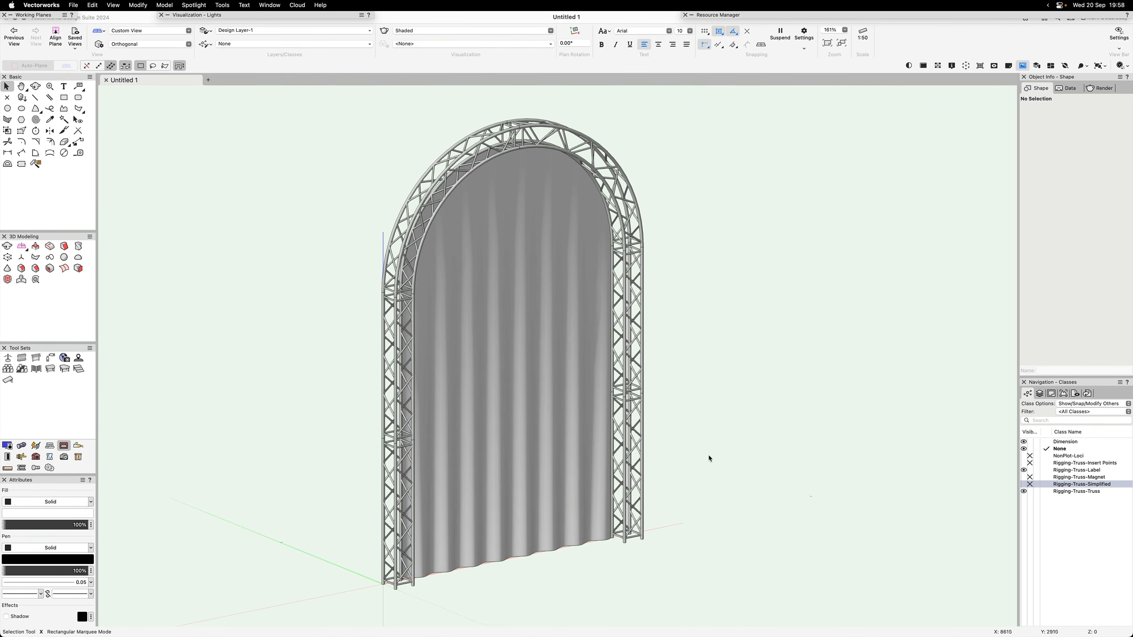